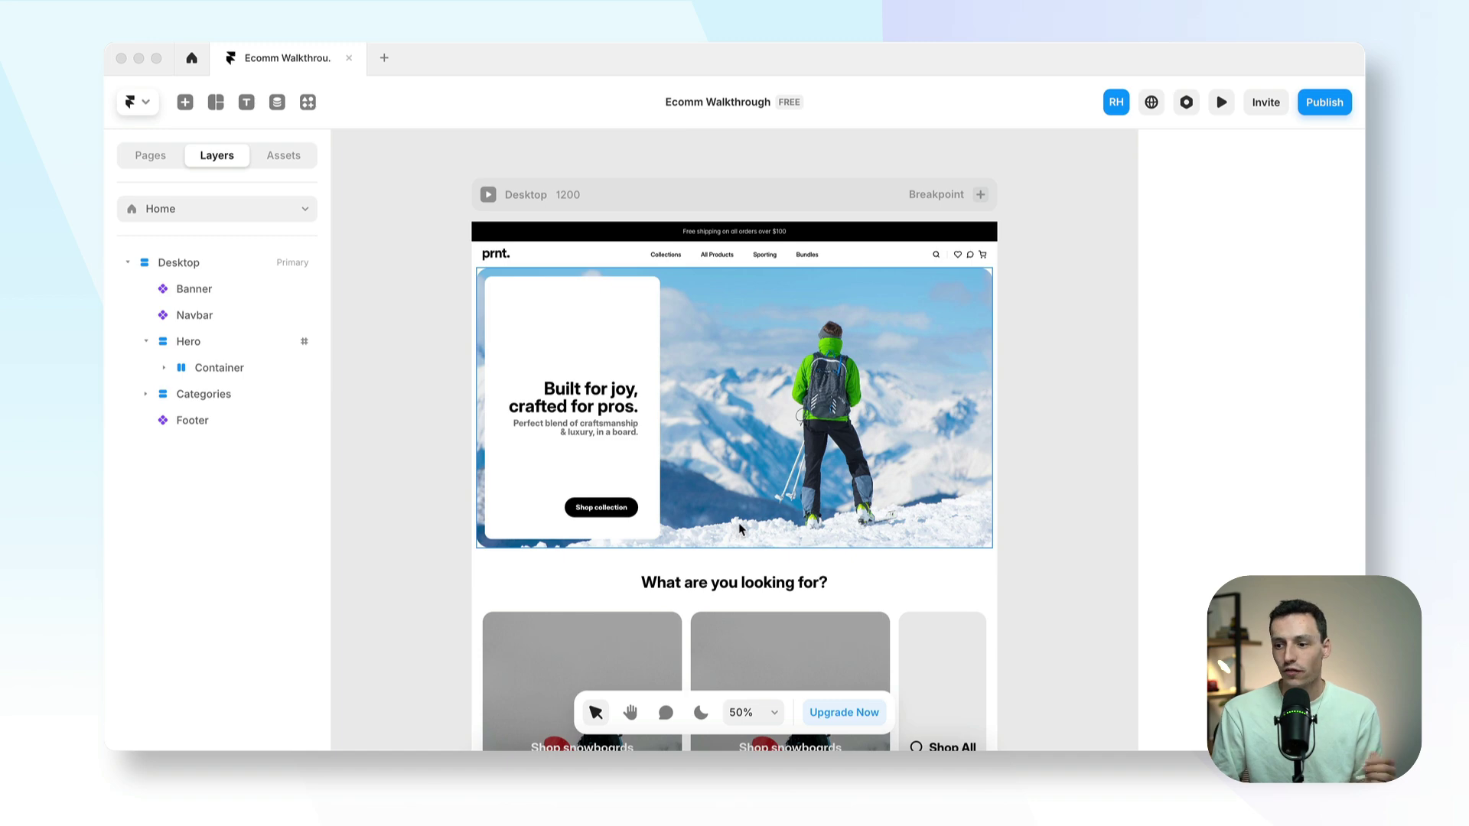
Open the Frameship plugin from the project's recent plugins and view its home page
click(455, 321)
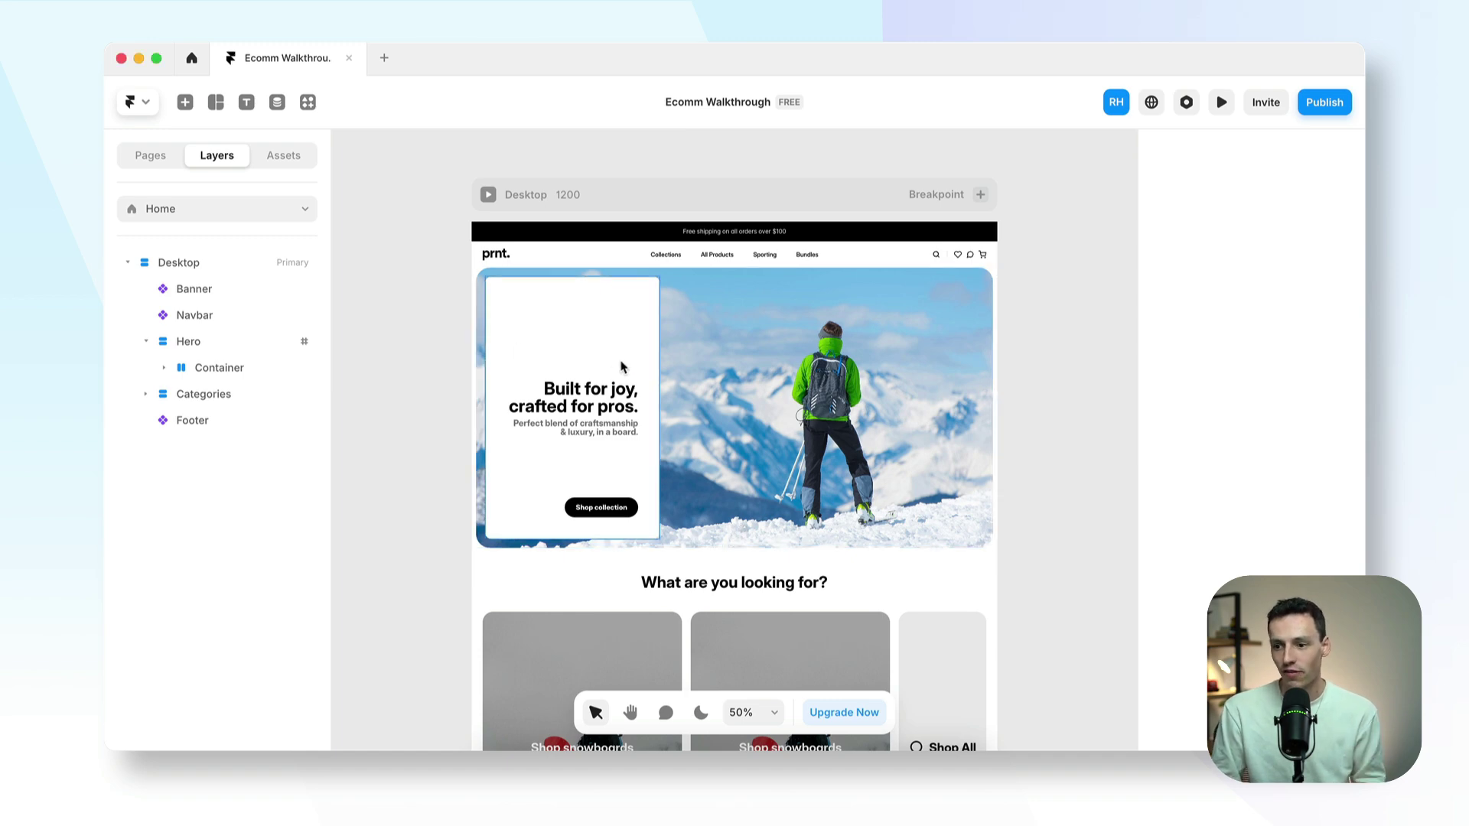
click(307, 102)
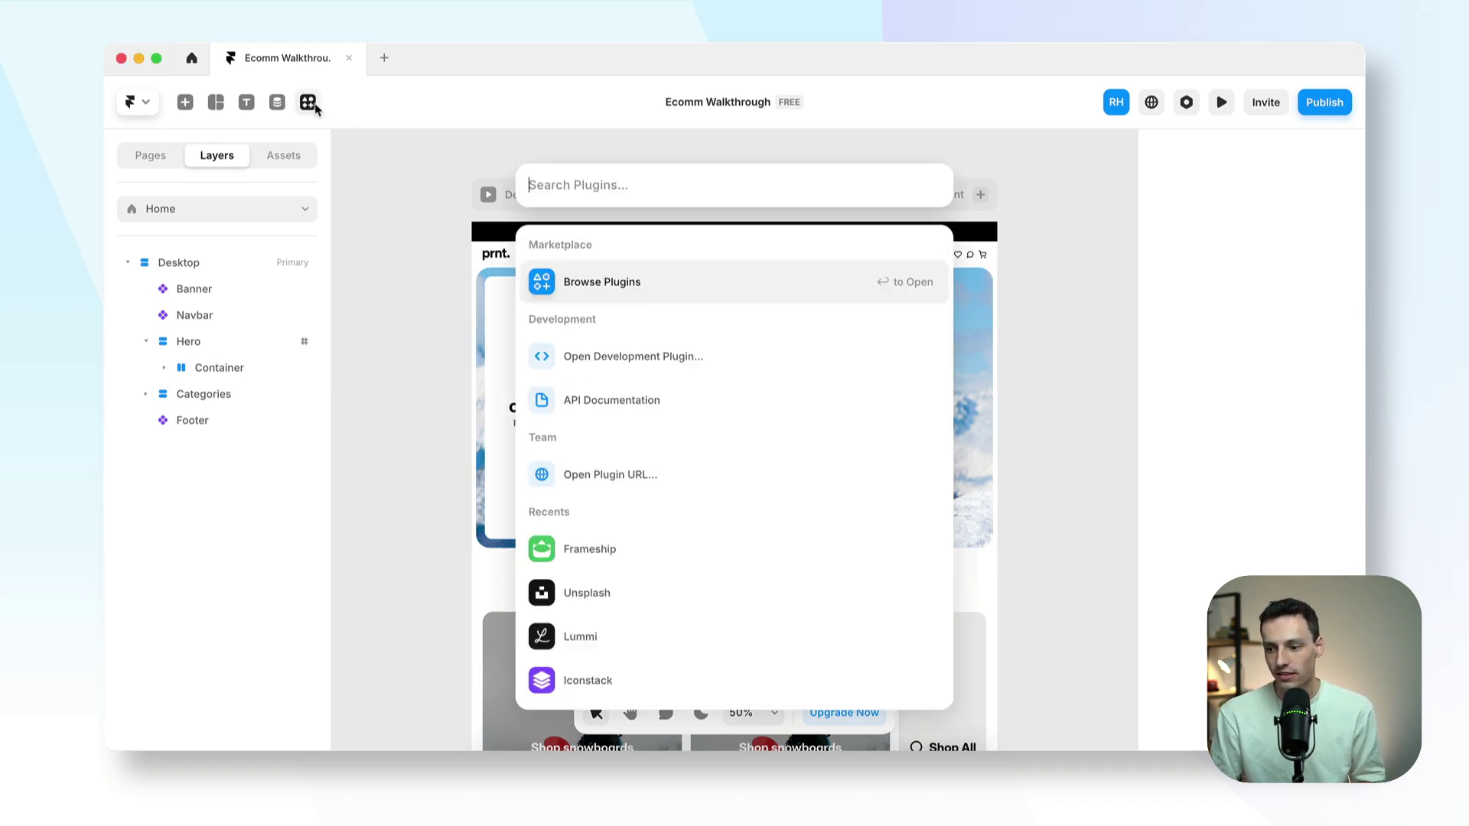
click(660, 544)
scroll(950, 498, down, 2)
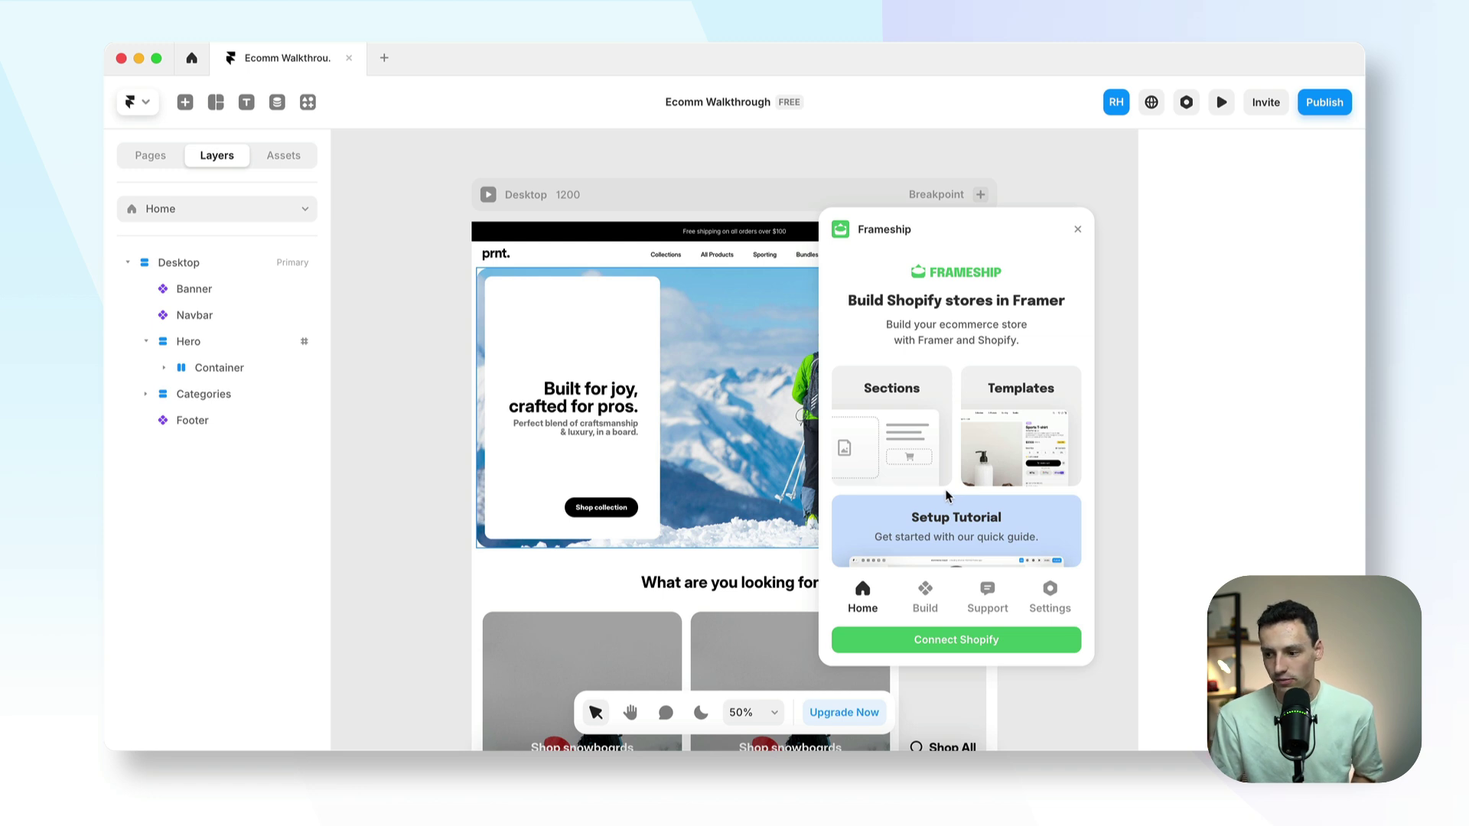
Look through Frameship's build sections, components and the Ecommerce Template, and close the plugin
click(927, 611)
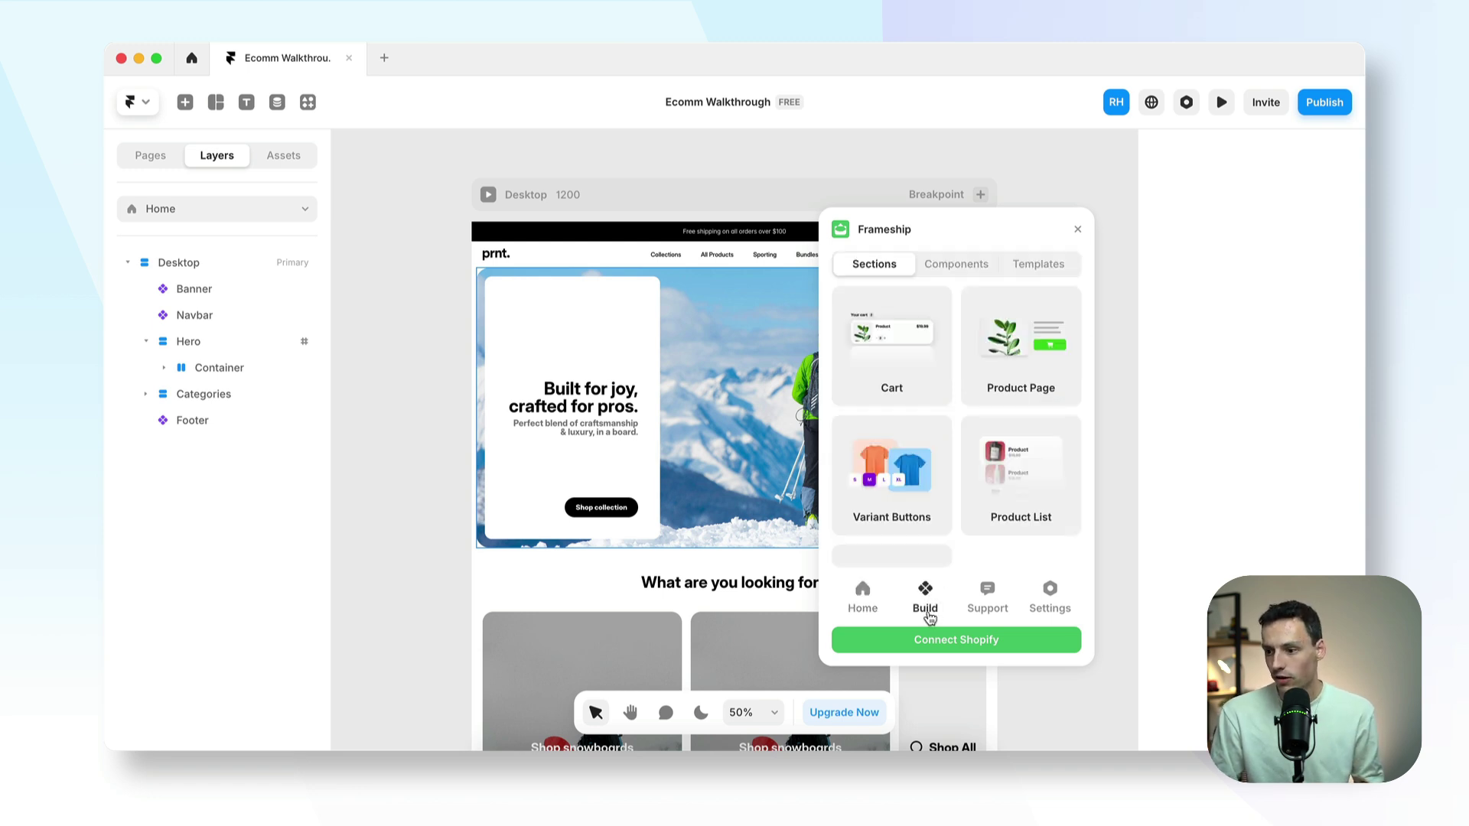
click(951, 276)
click(1023, 274)
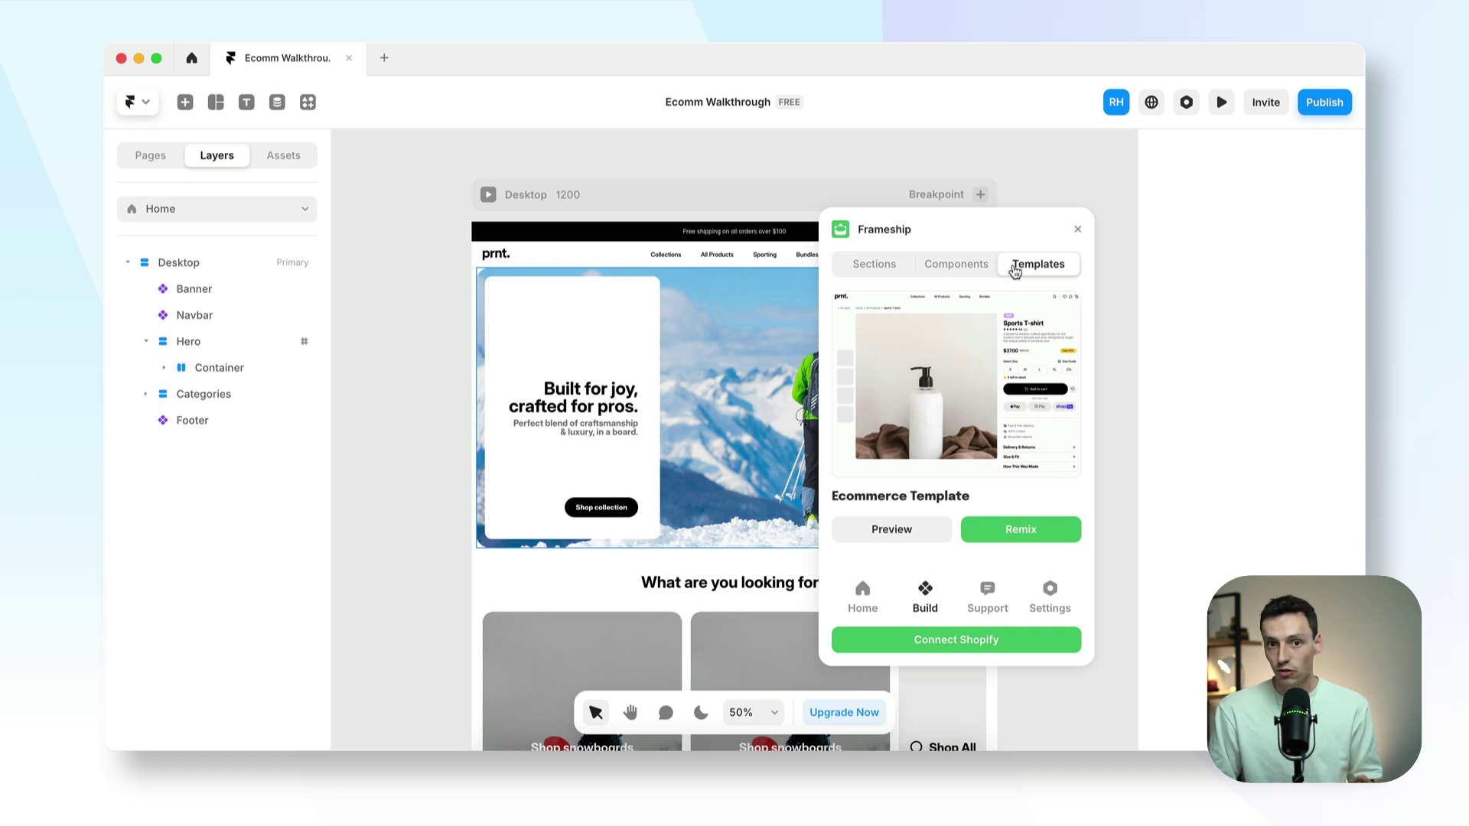
click(890, 269)
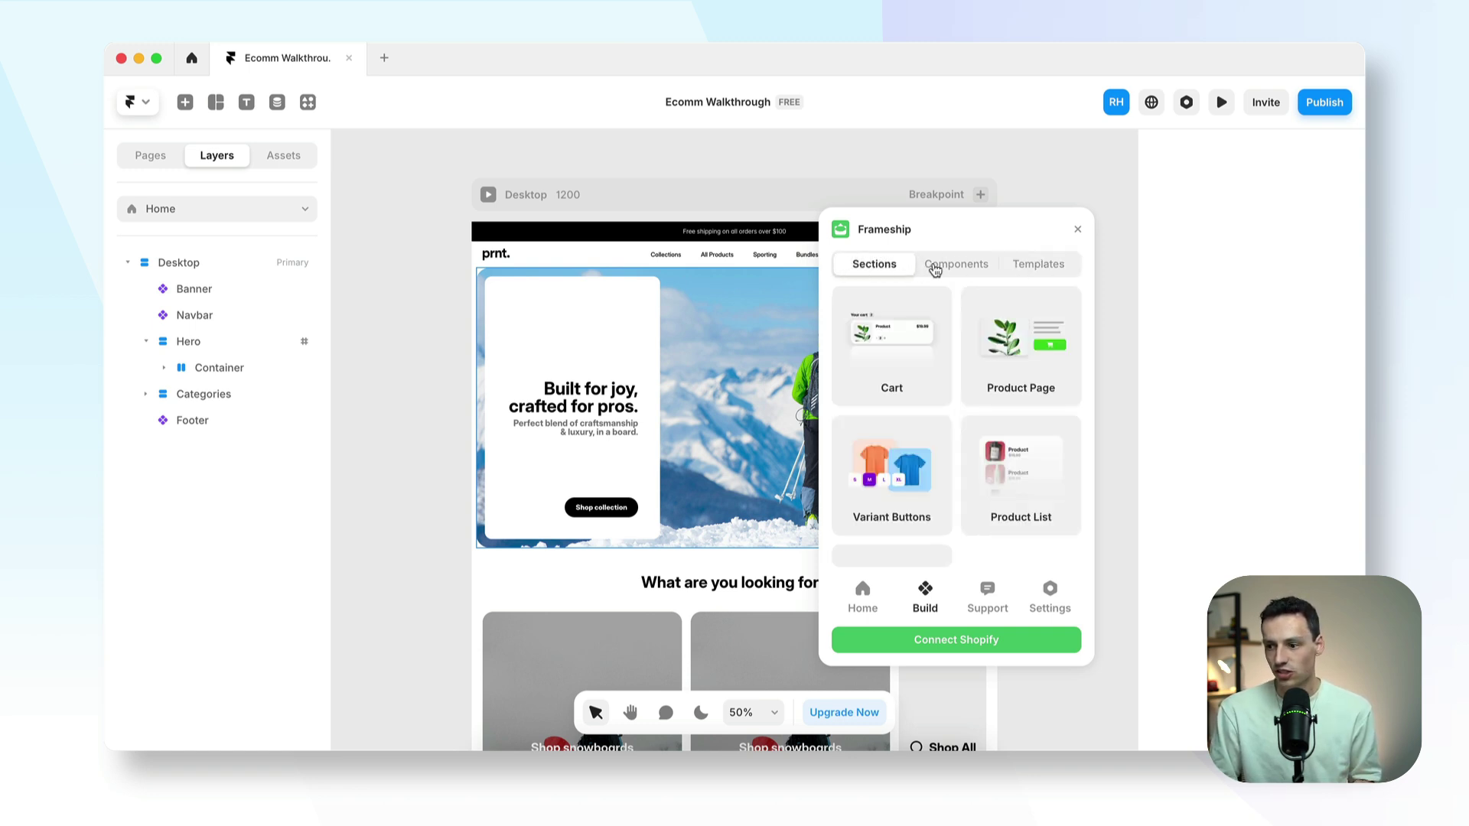
click(935, 269)
scroll(977, 405, down, 10)
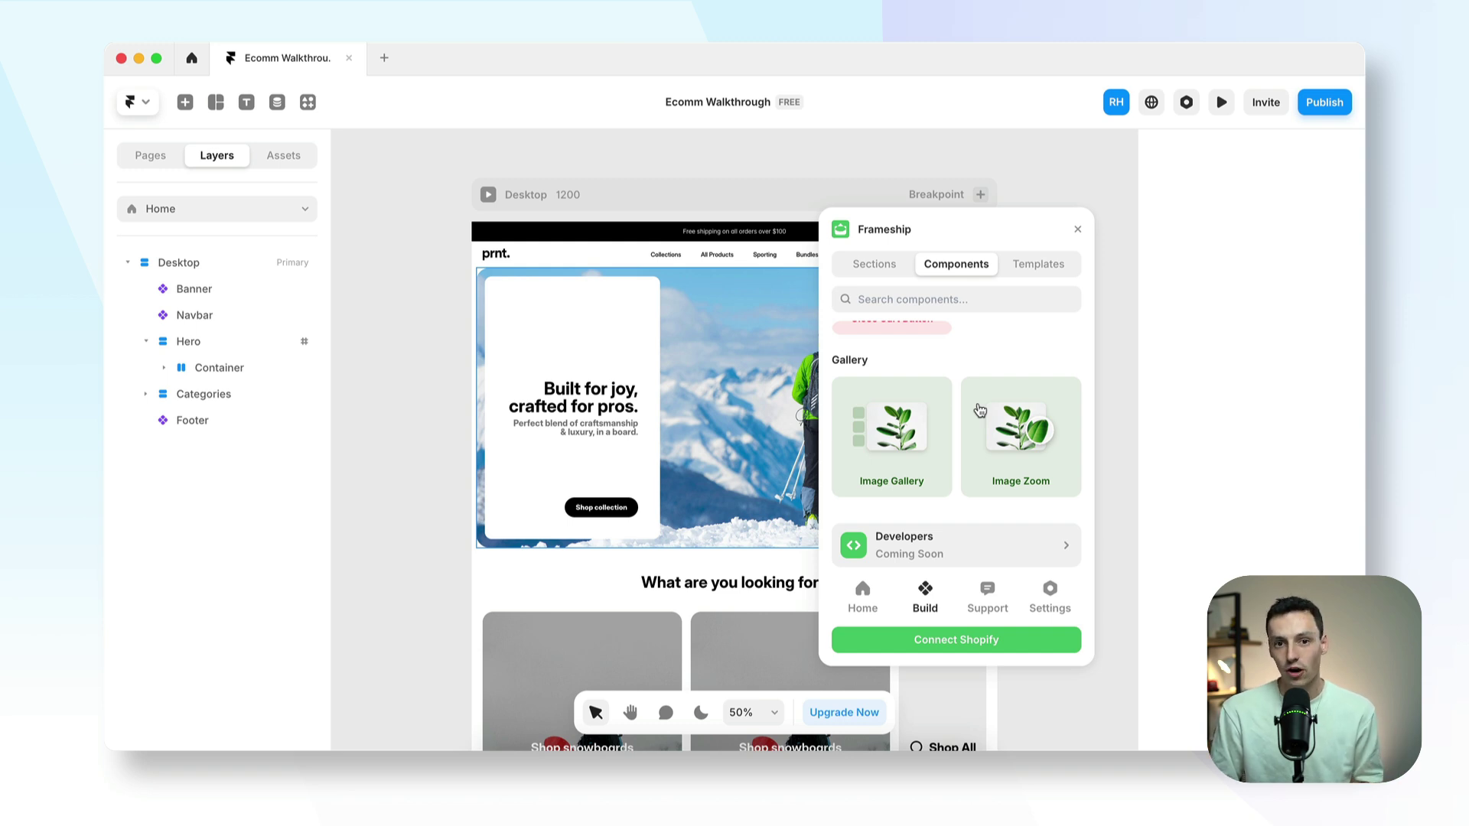
scroll(979, 411, up, 5)
click(1006, 265)
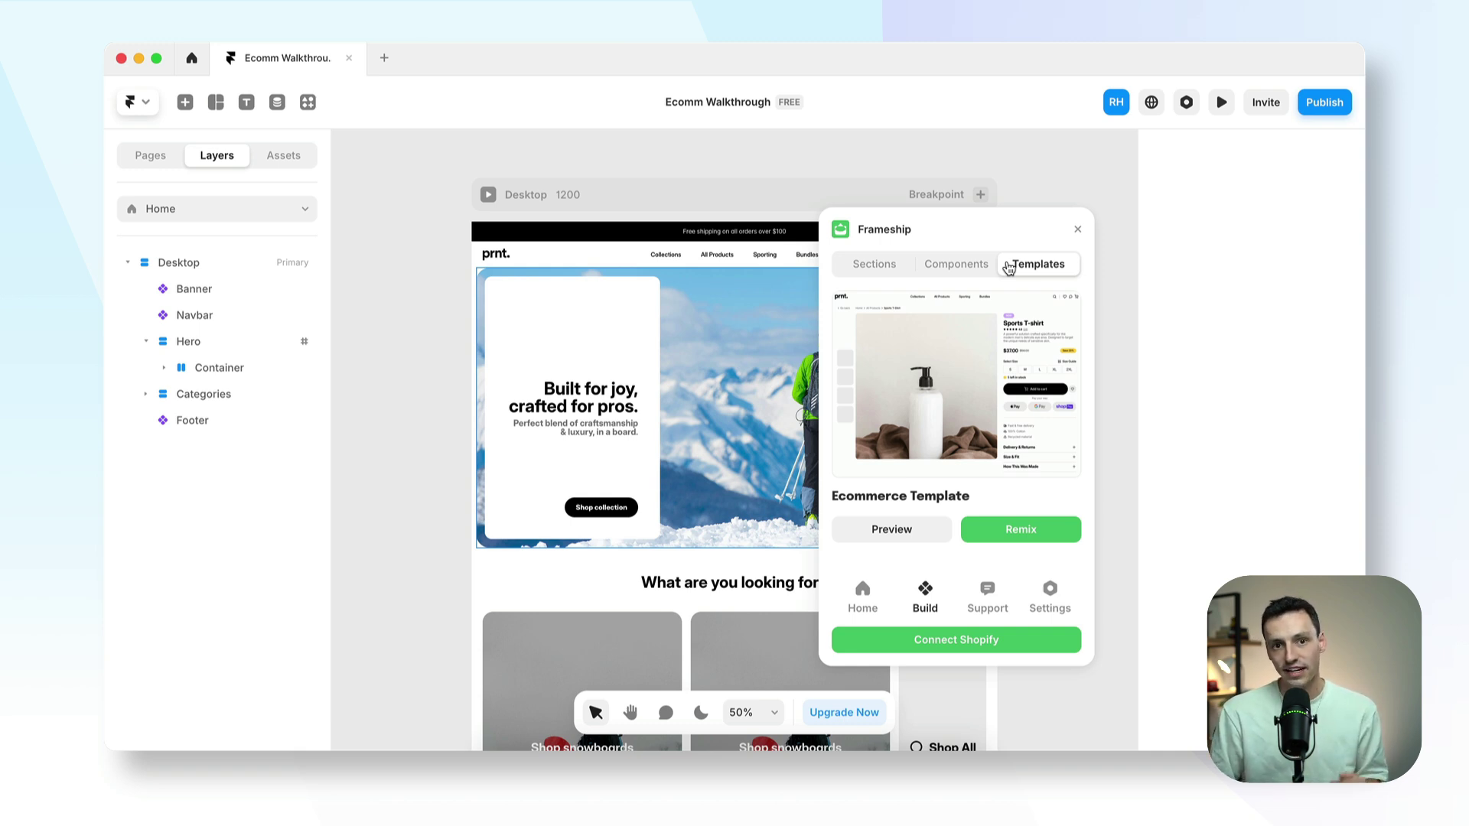
click(415, 231)
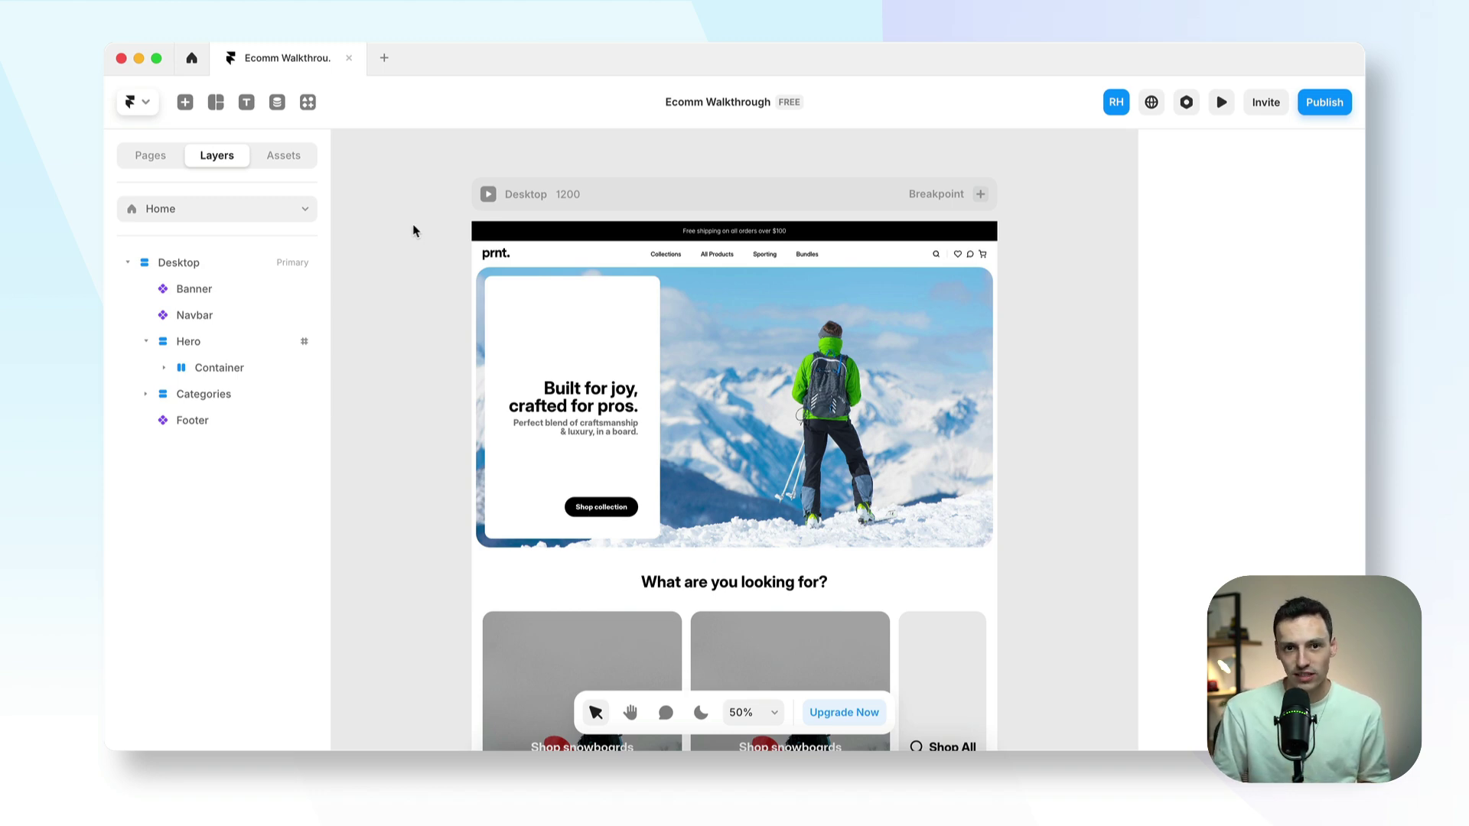
Create a Frameship-synced CMS collection named "My store" and open its Shopify connection form
click(280, 106)
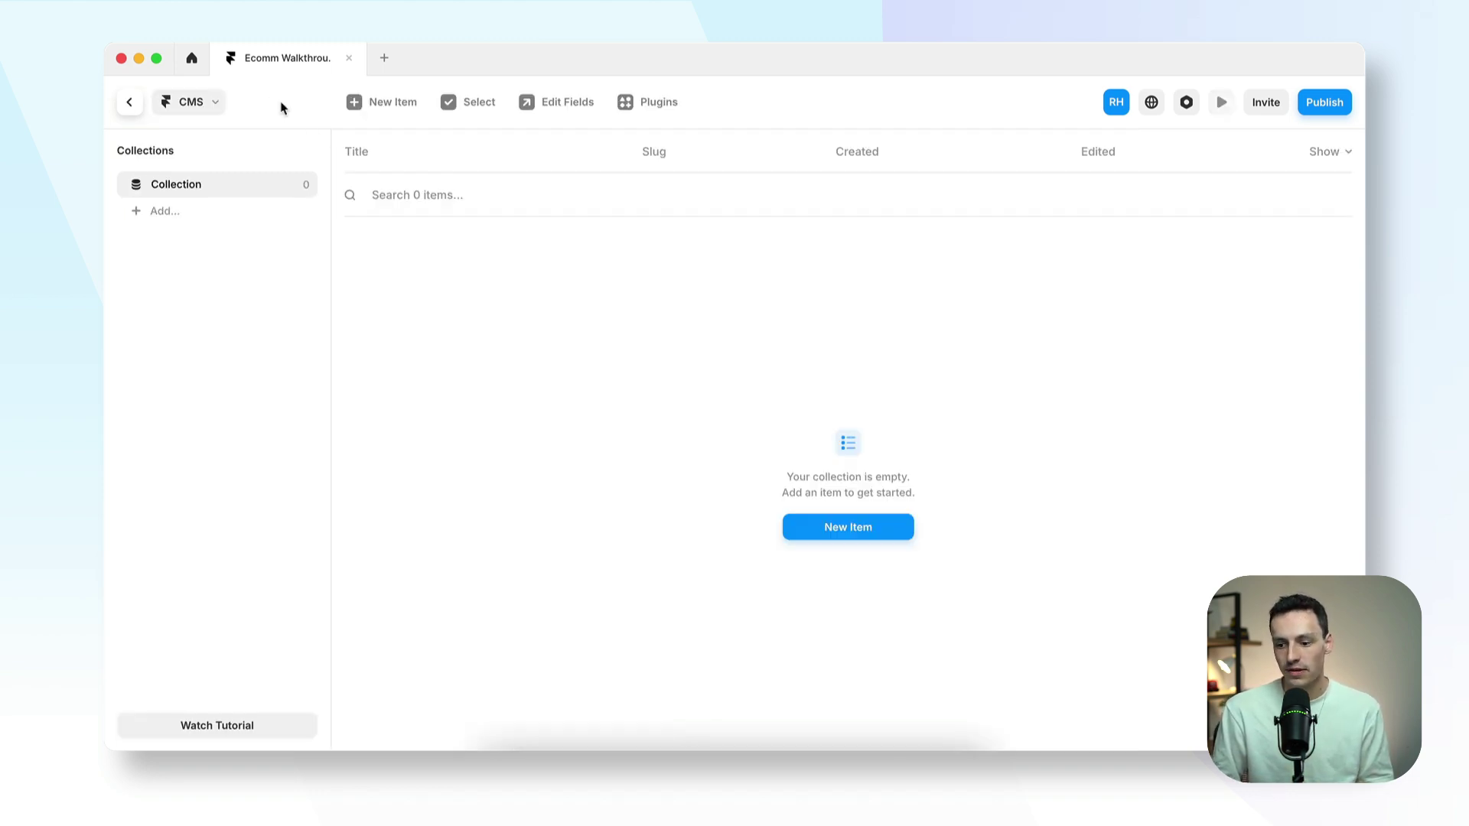
click(642, 106)
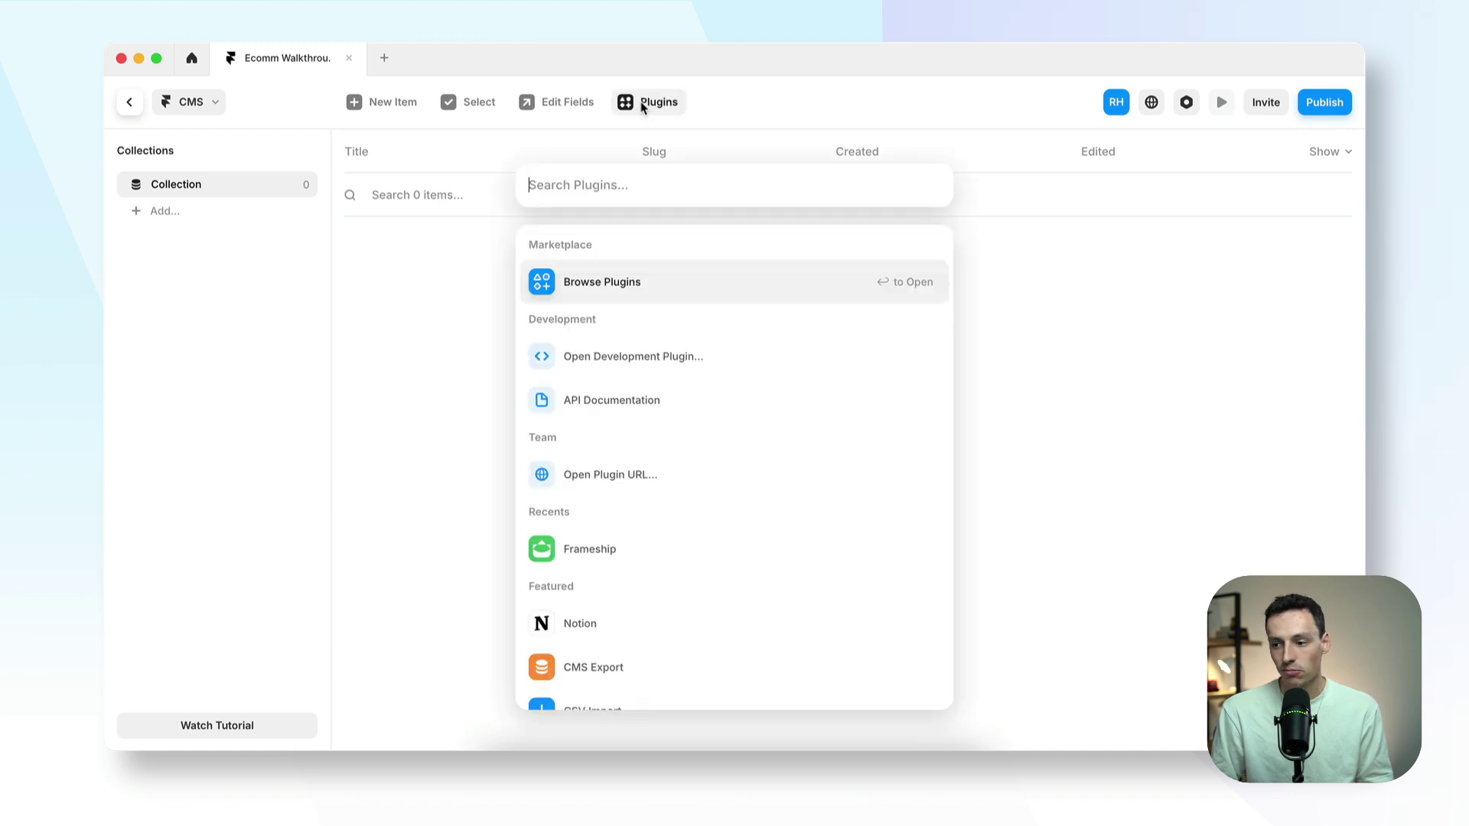
click(680, 545)
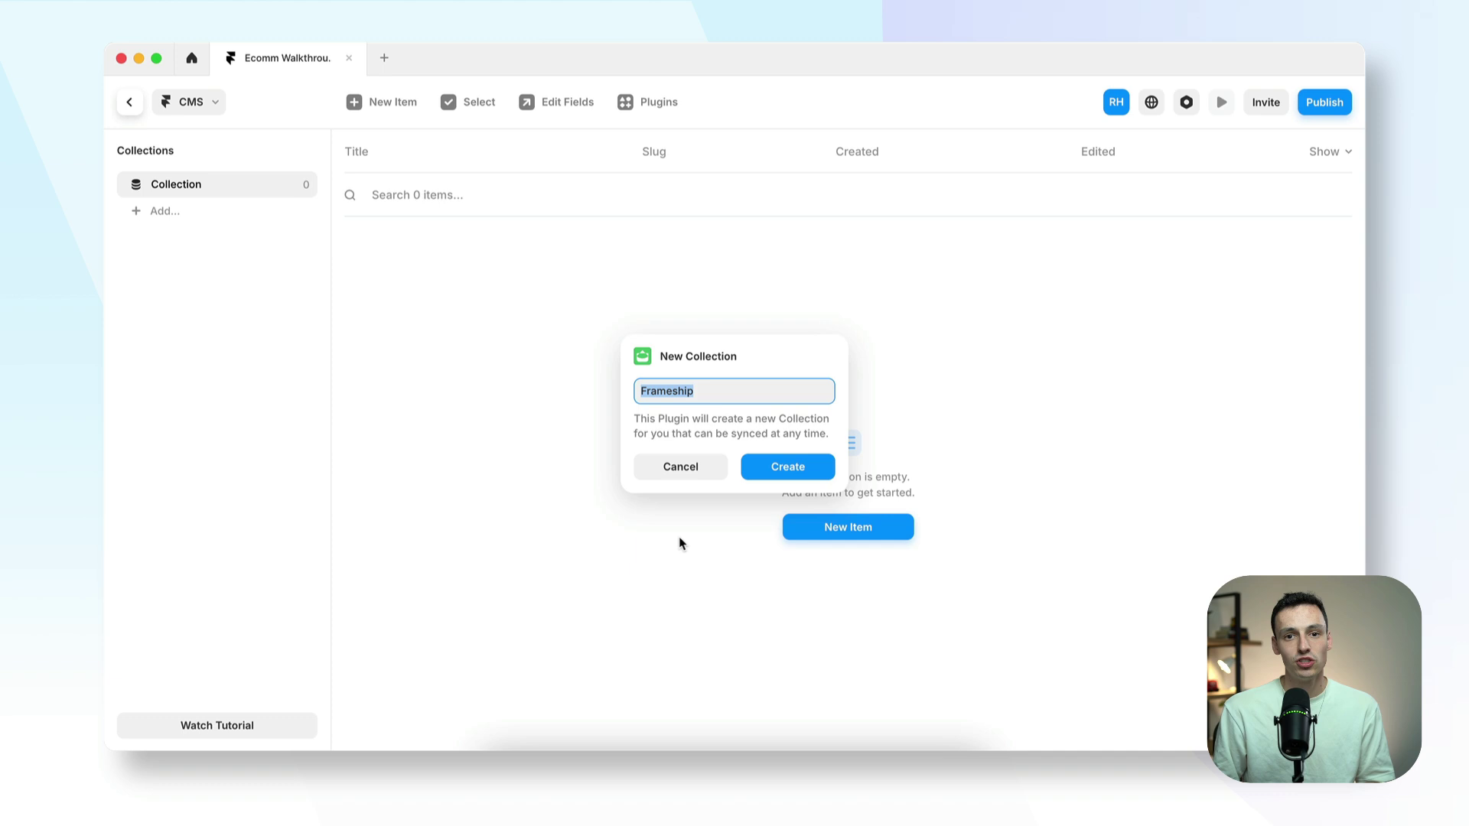
key(BackSpace)
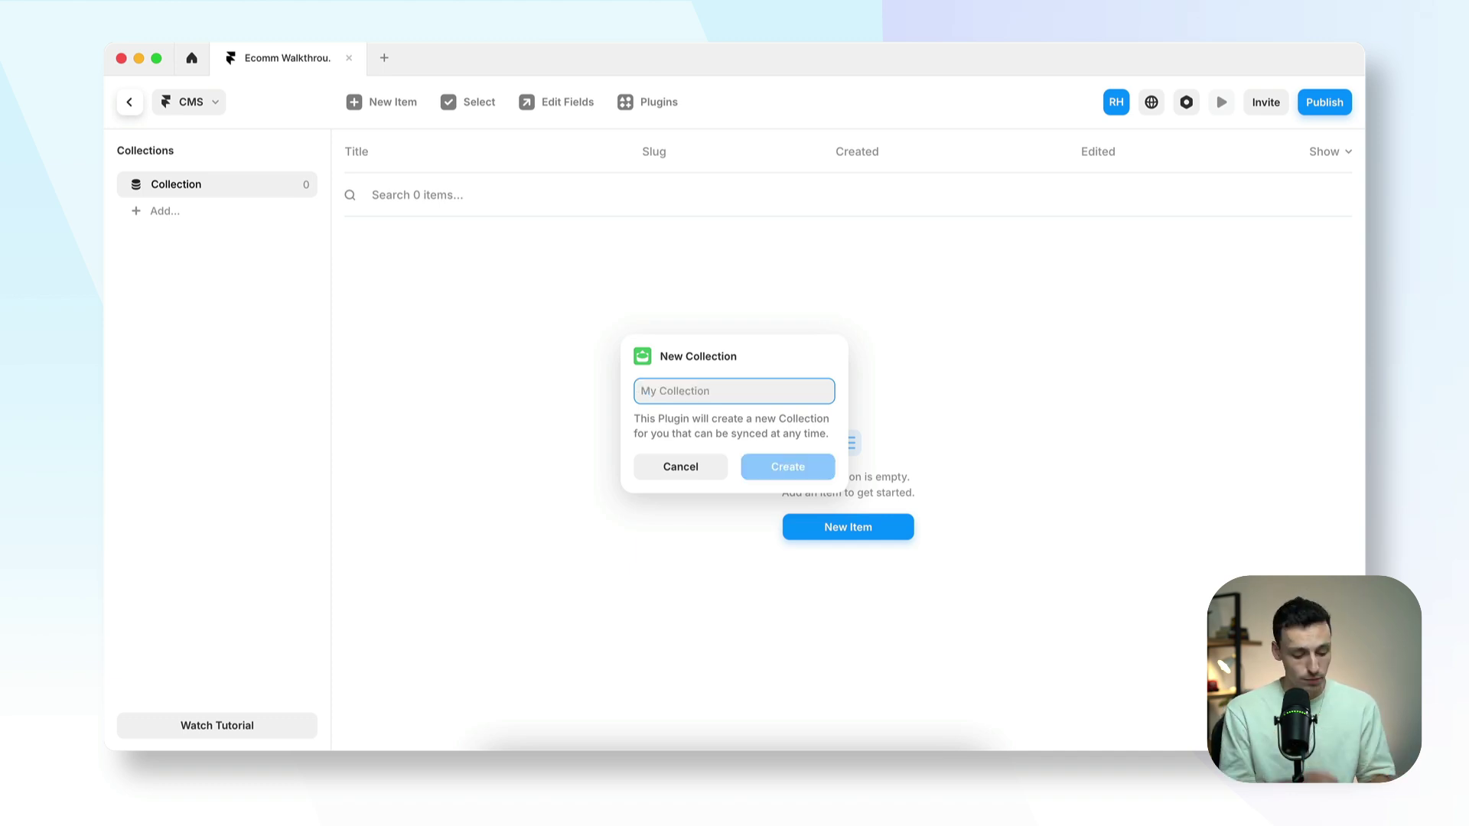
text(My store)
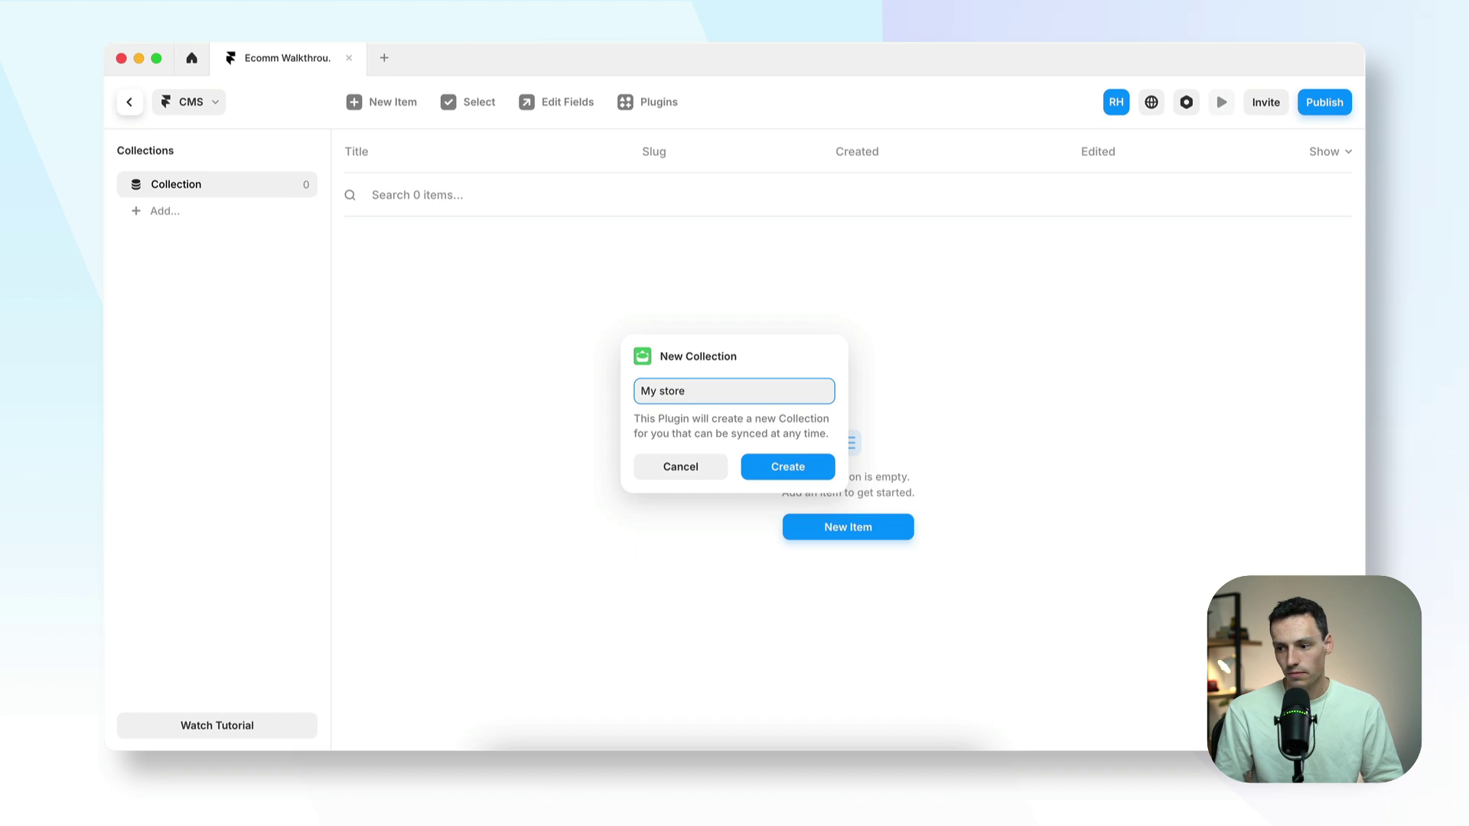
click(788, 468)
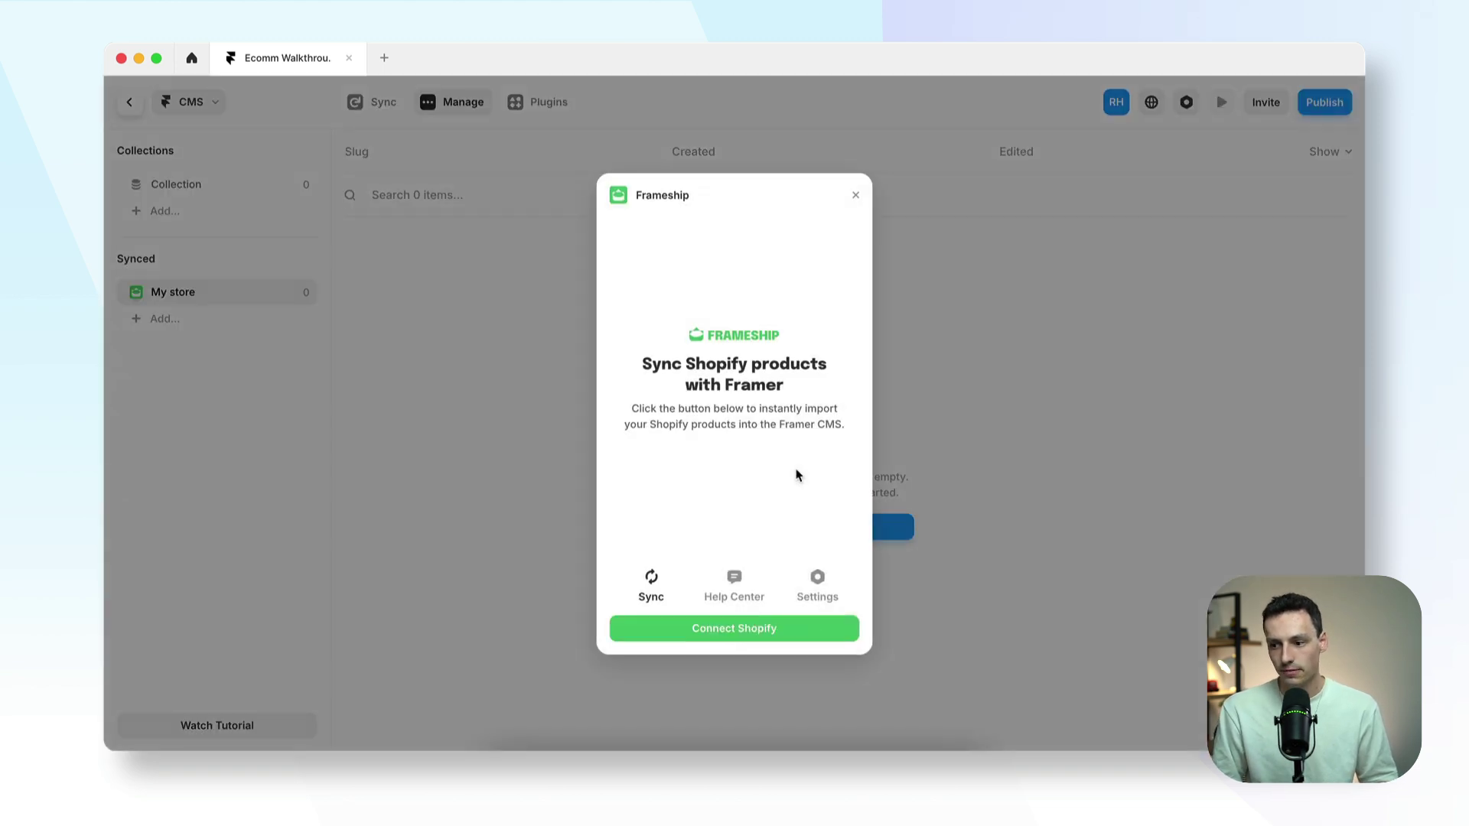
click(708, 635)
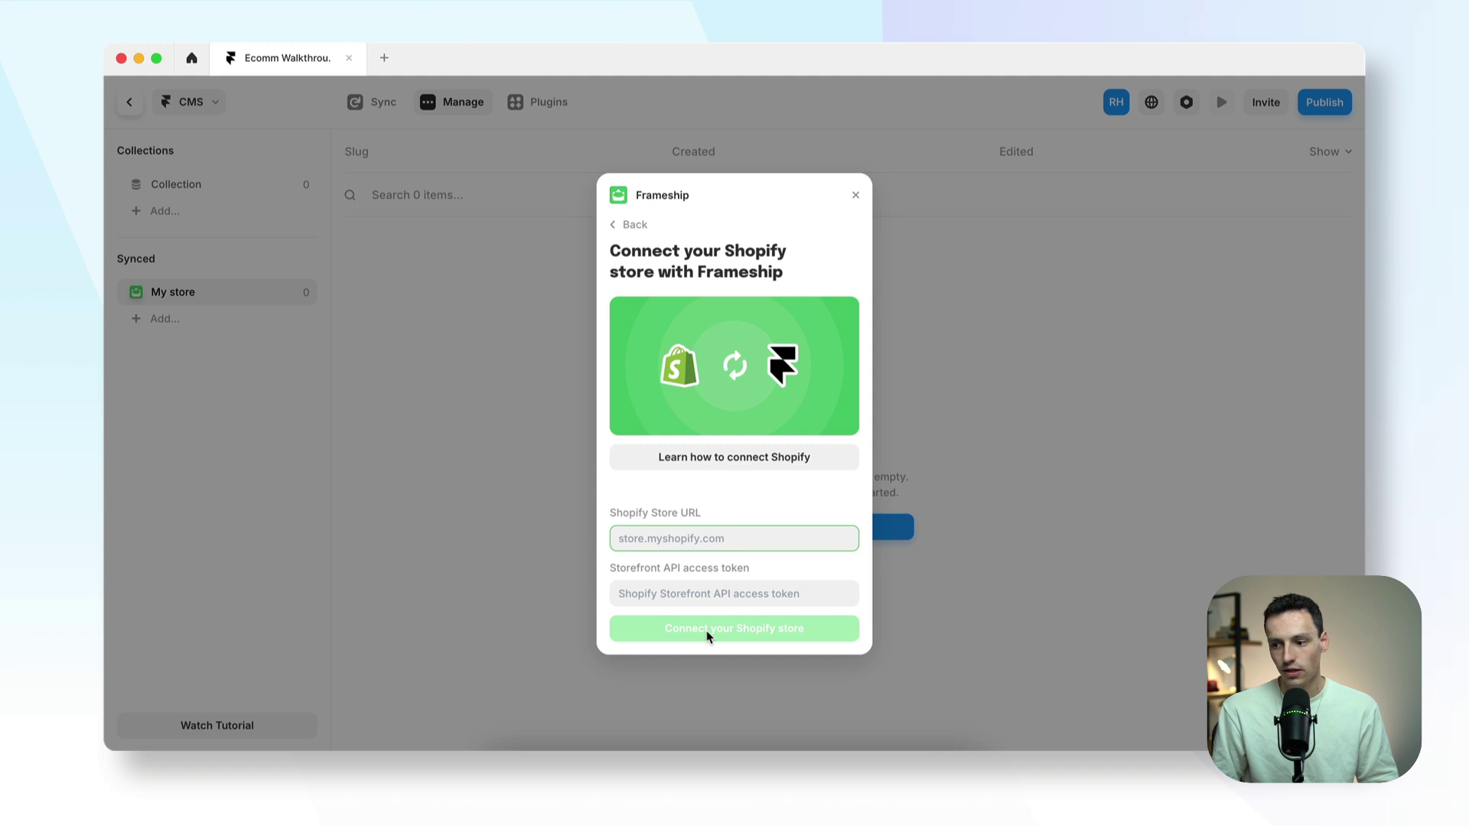
click(753, 585)
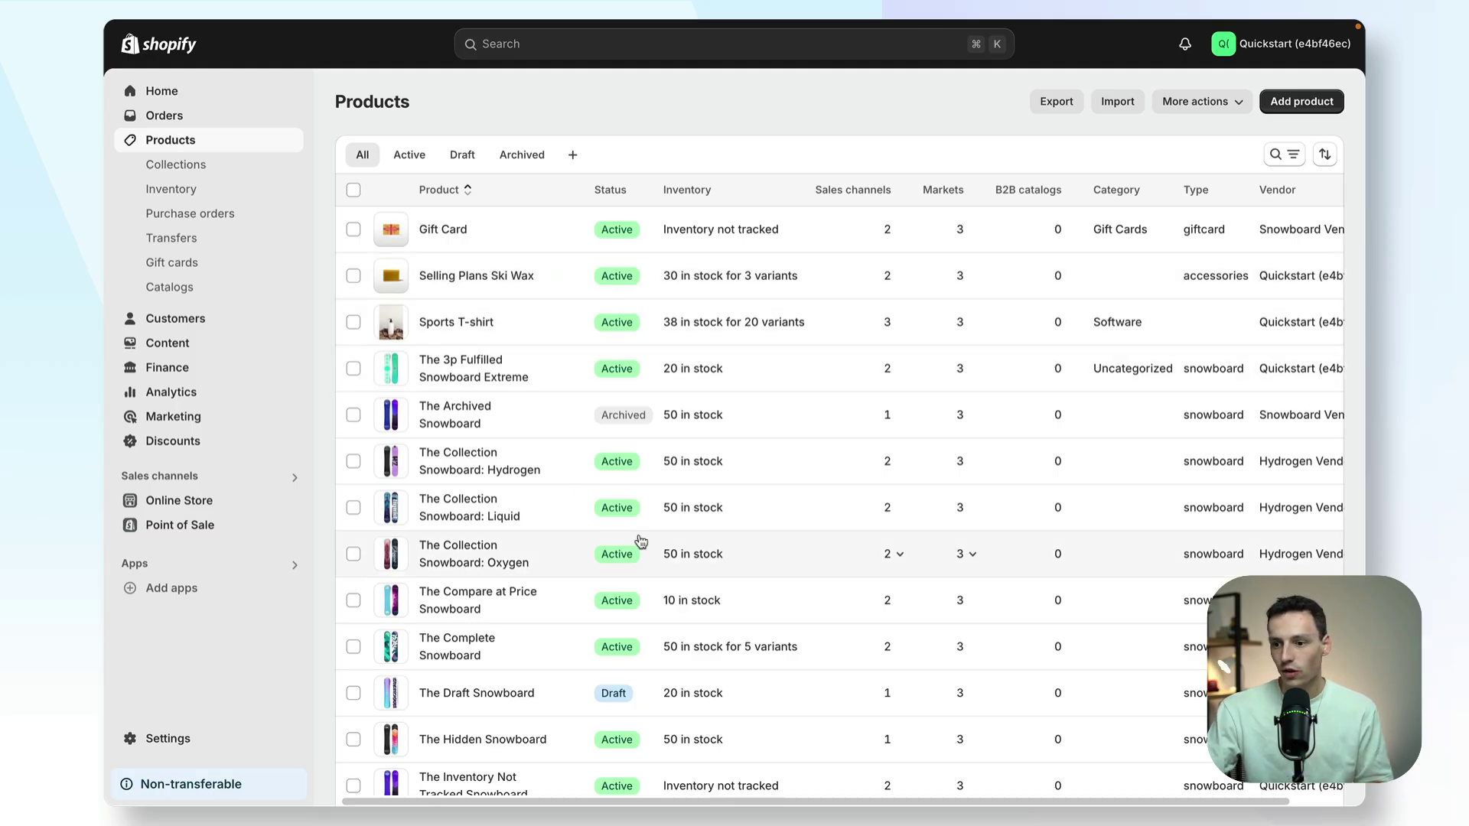
Switch to Shopify in Chrome, copy the online store's URL, and paste it into Frameship's Shopify Store URL field in Framer
scroll(641, 547, down, 2)
scroll(641, 541, down, 3)
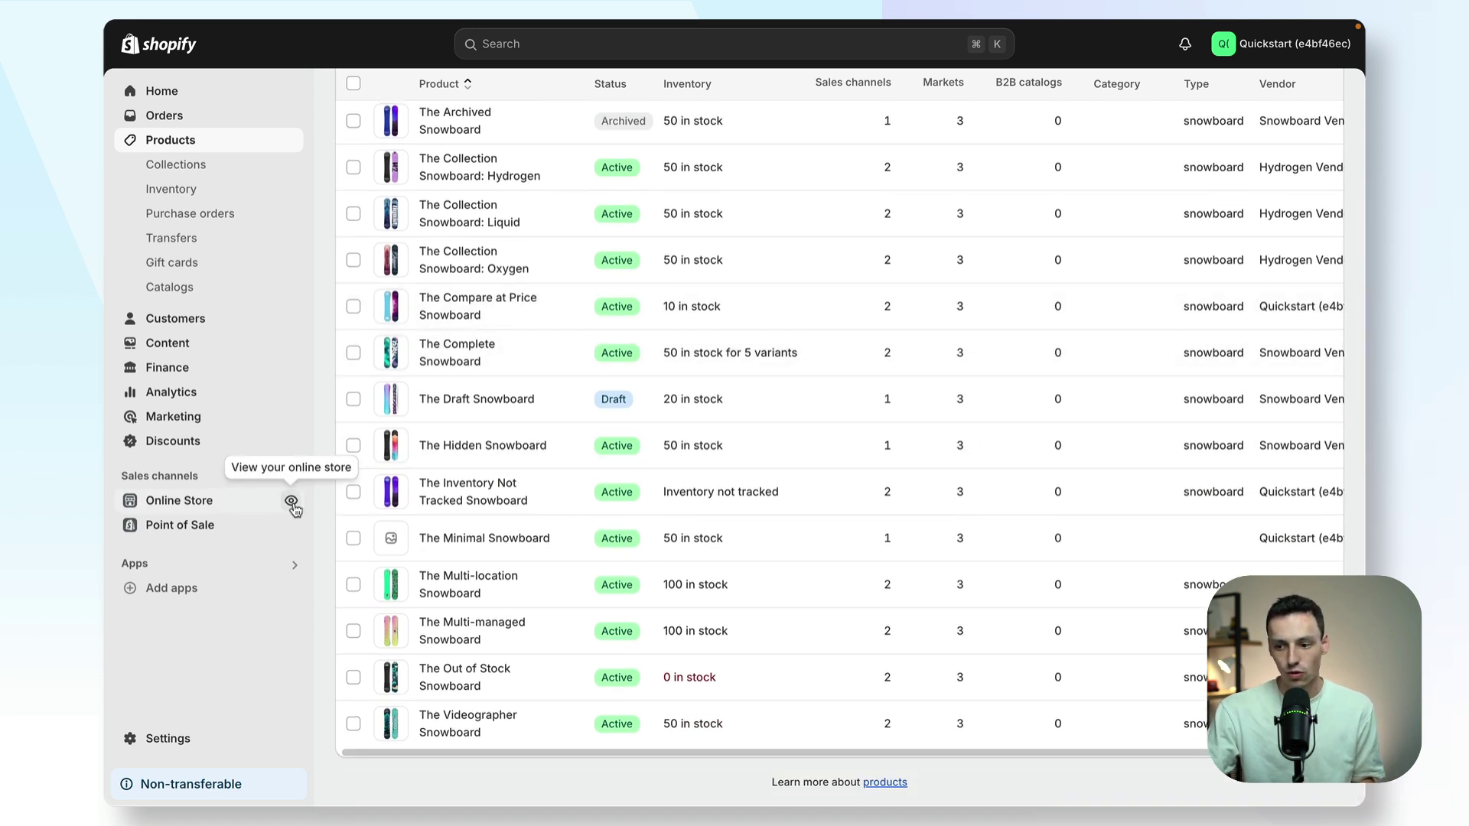
click(291, 501)
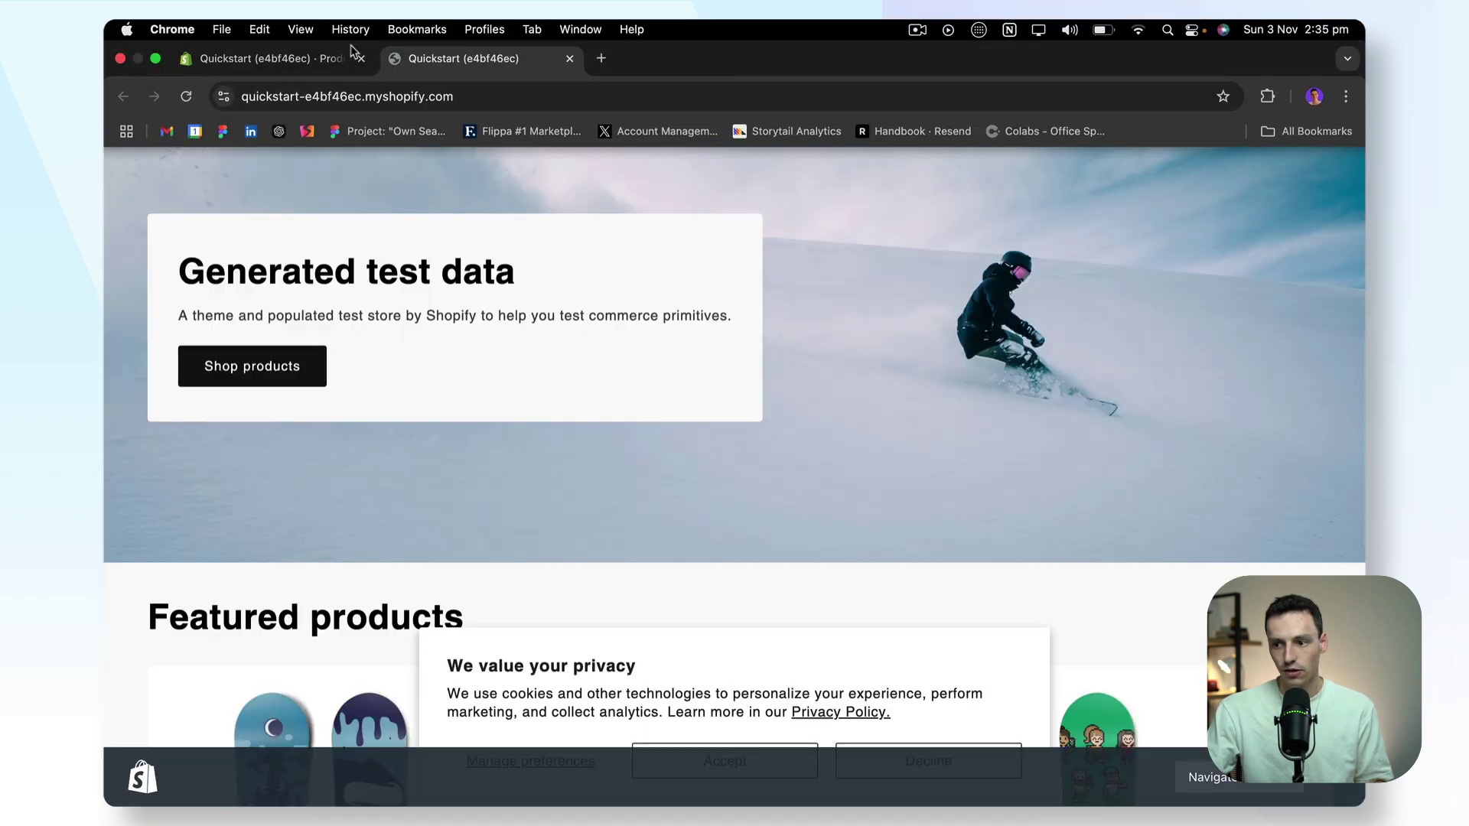
click(457, 96)
key(super+c)
key(ctrl+Left)
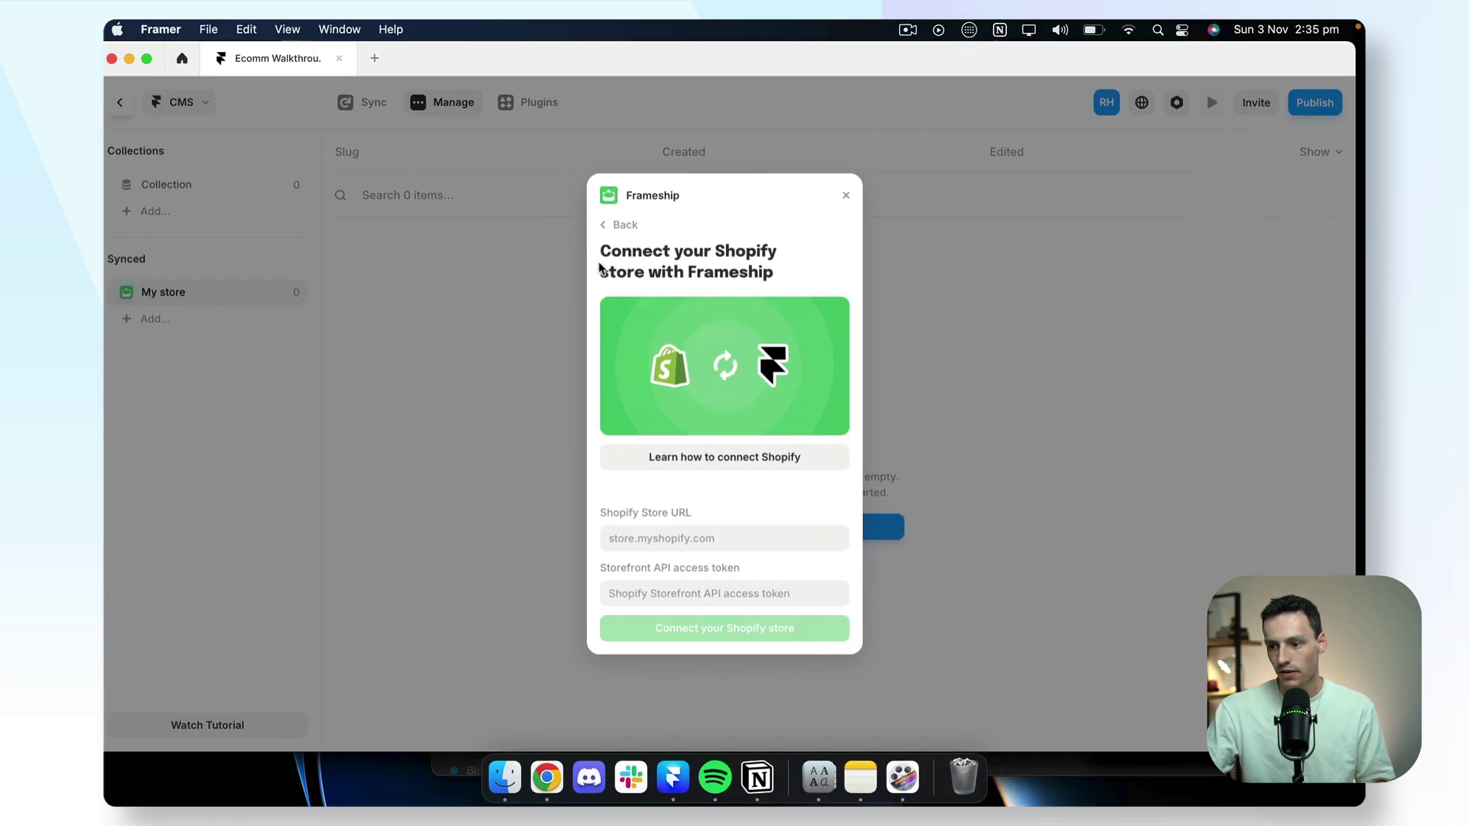
click(672, 538)
key(super+v)
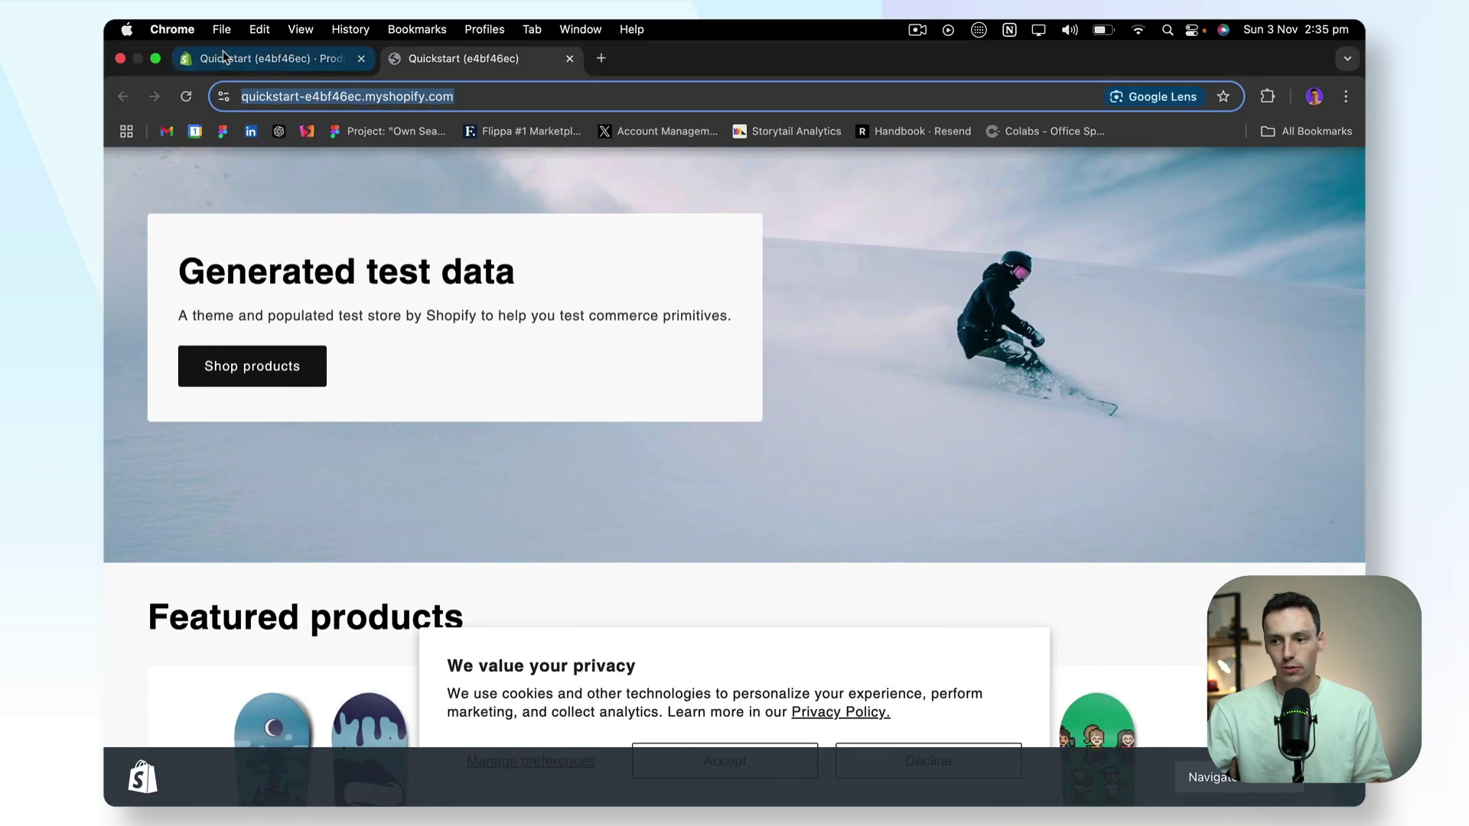
Return to the Shopify admin in Chrome and open the app development settings through a search for "build custom apps"
click(222, 53)
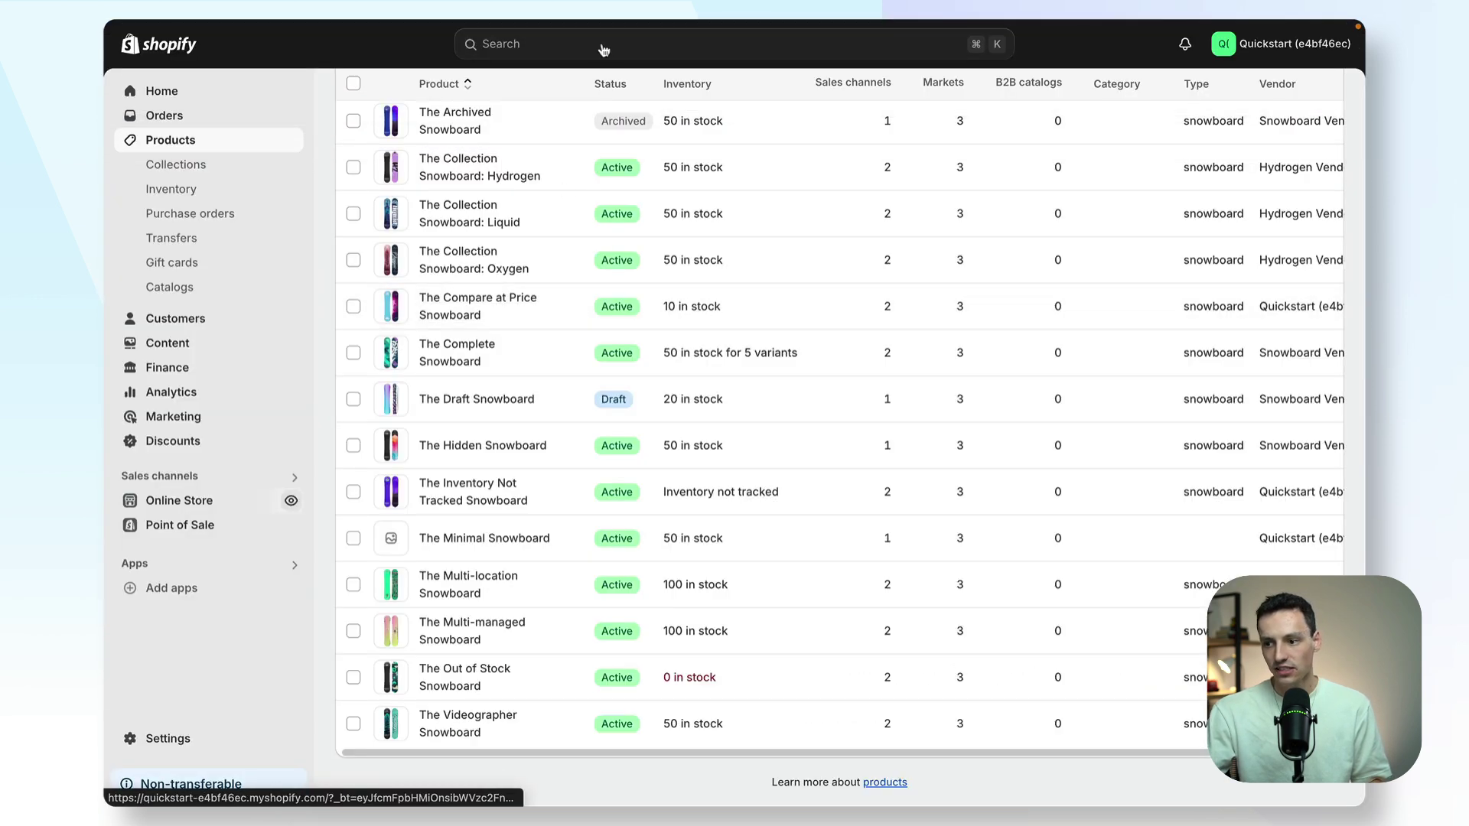
click(604, 46)
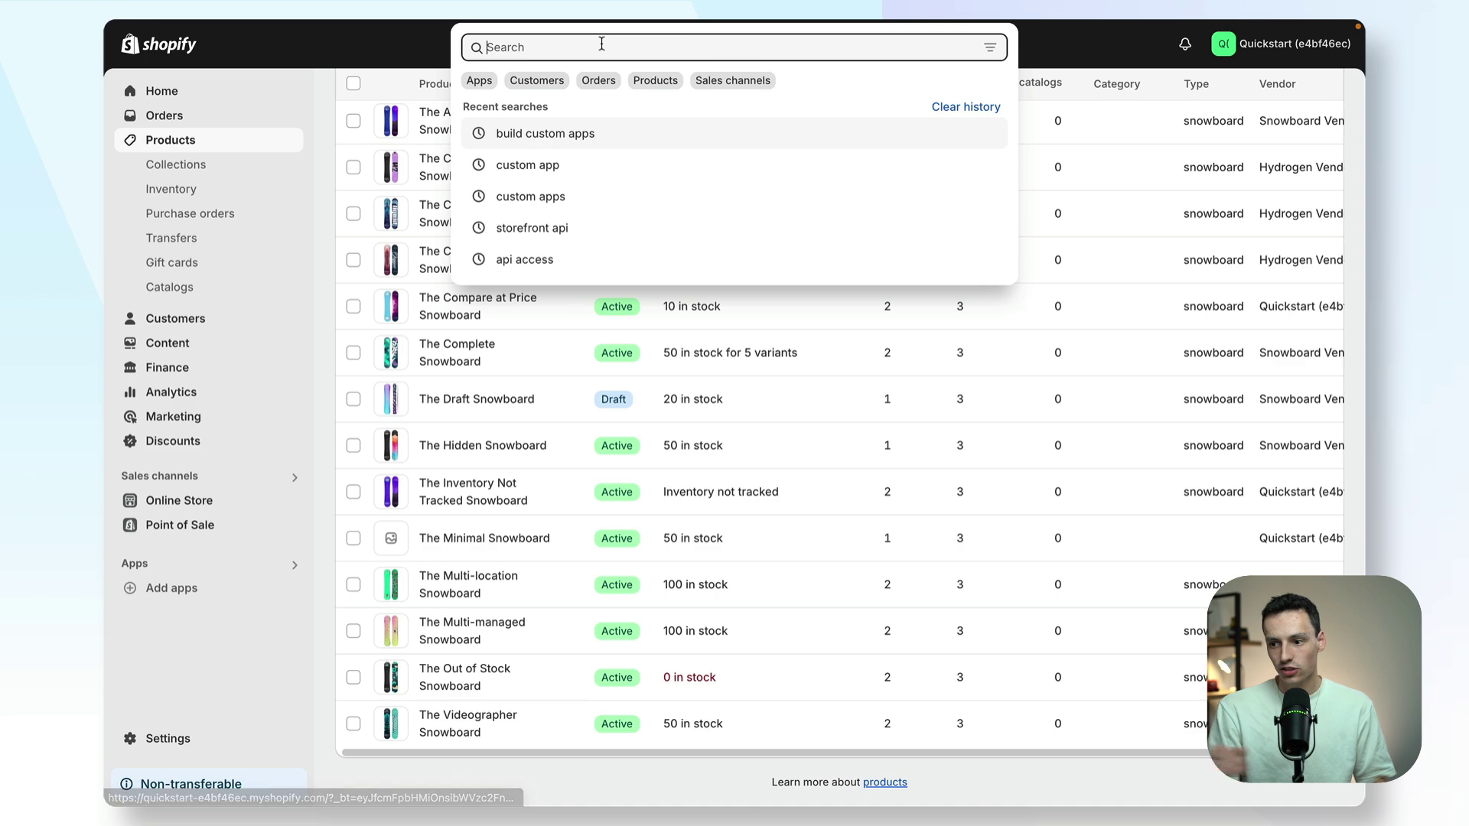
click(603, 141)
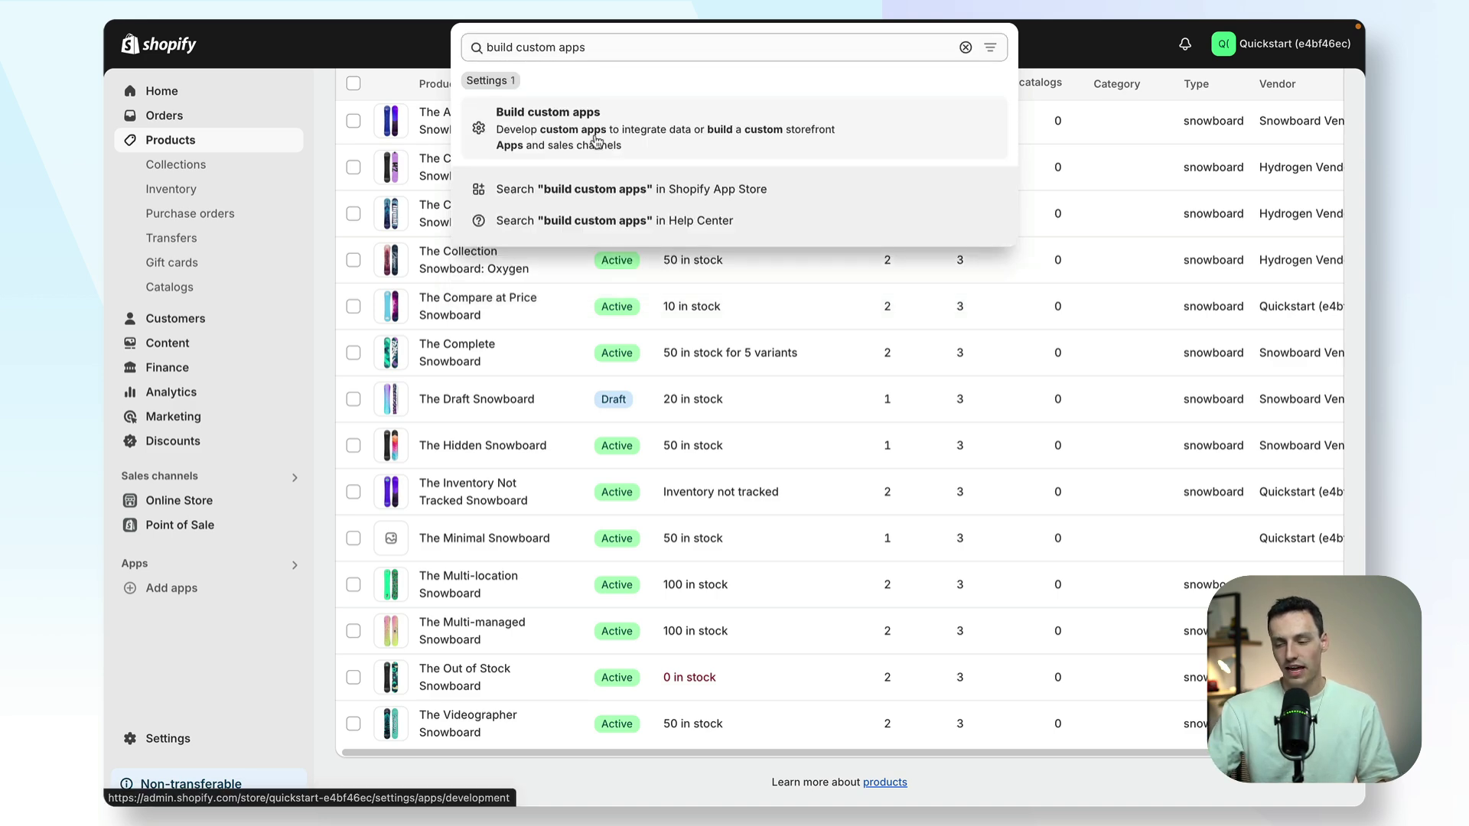
click(596, 141)
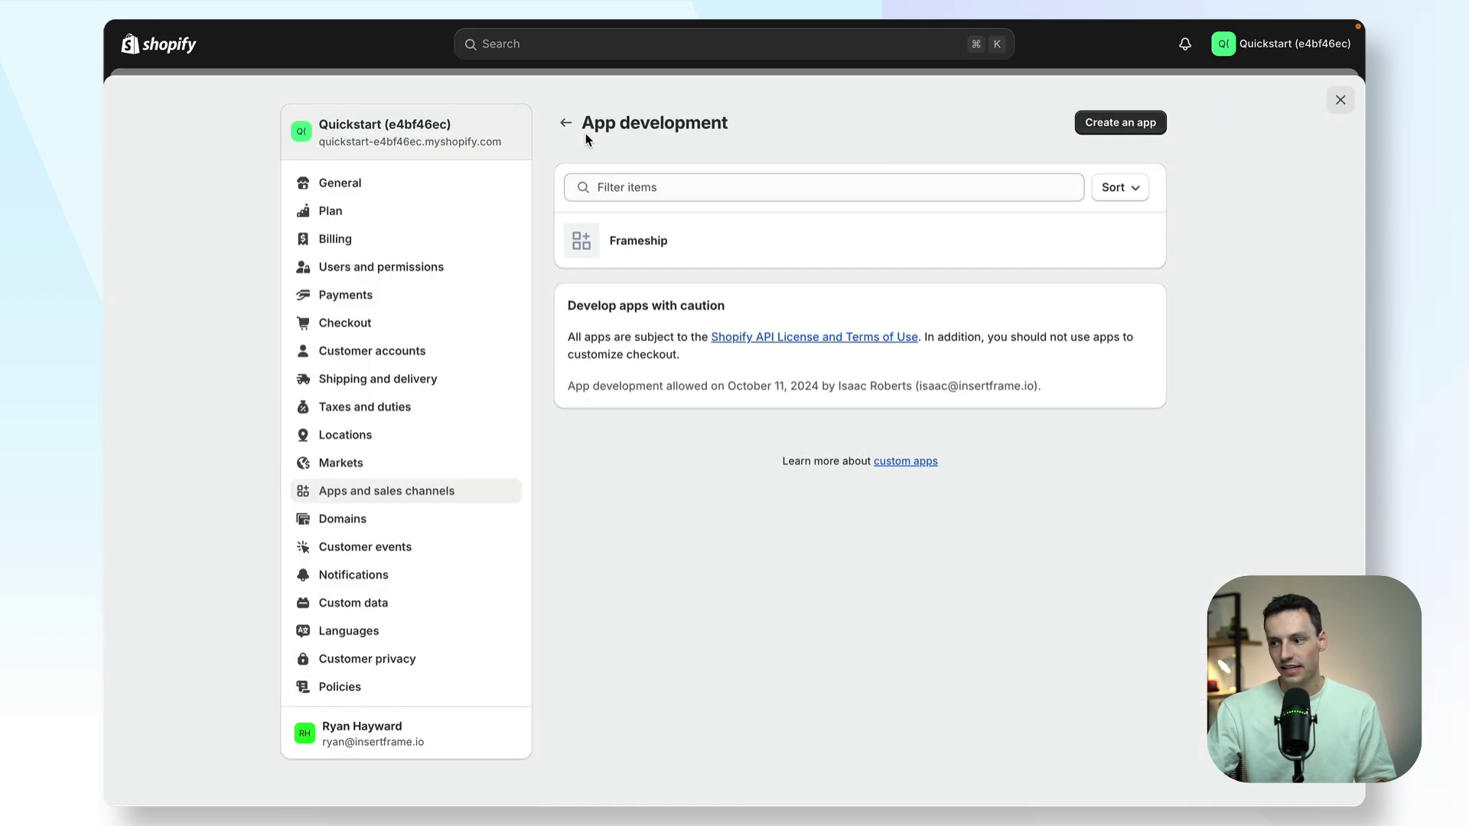
Create a custom Shopify app named "Framer connection"
click(1100, 136)
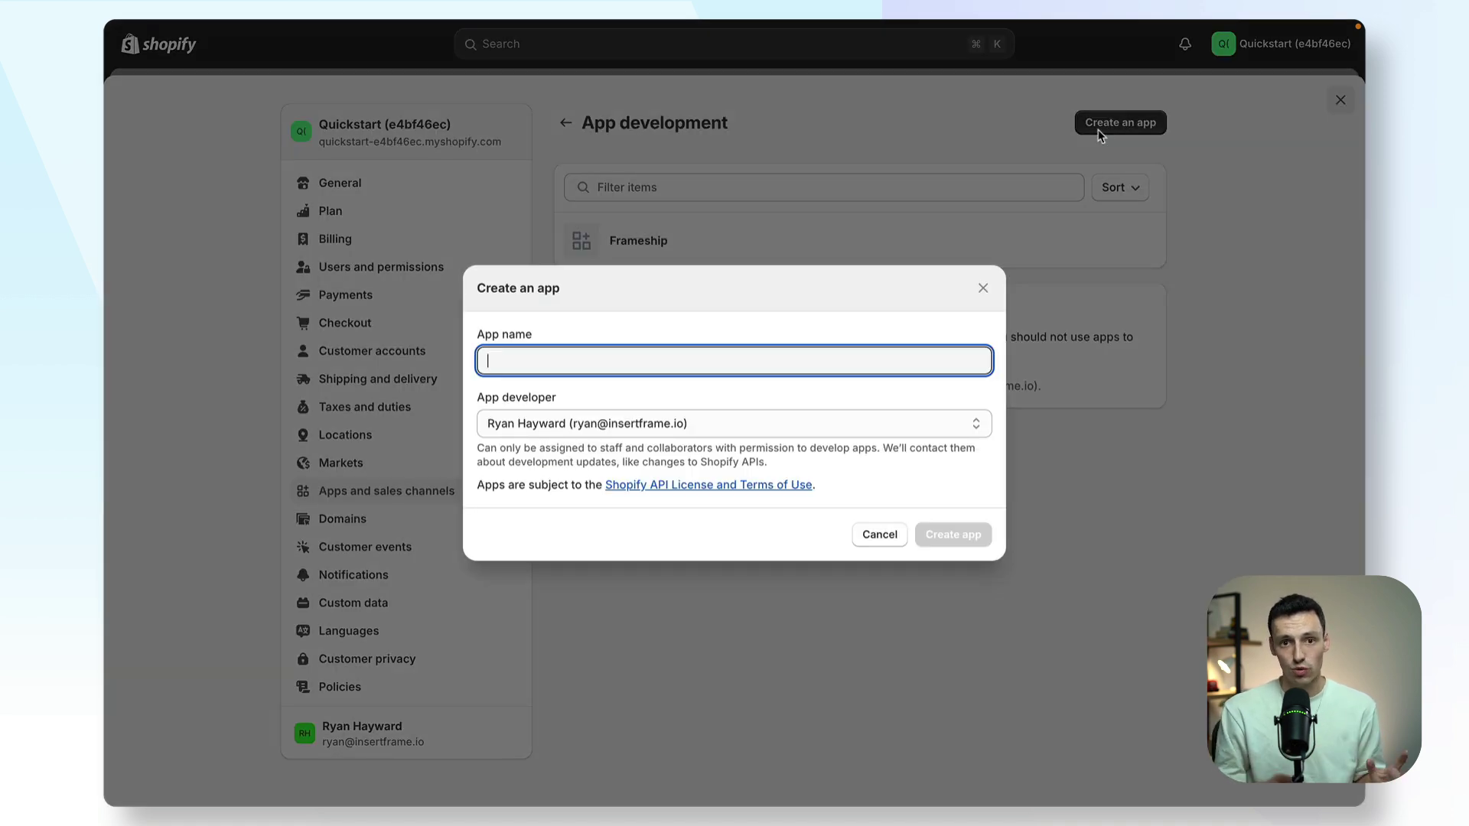
text(Framer connection)
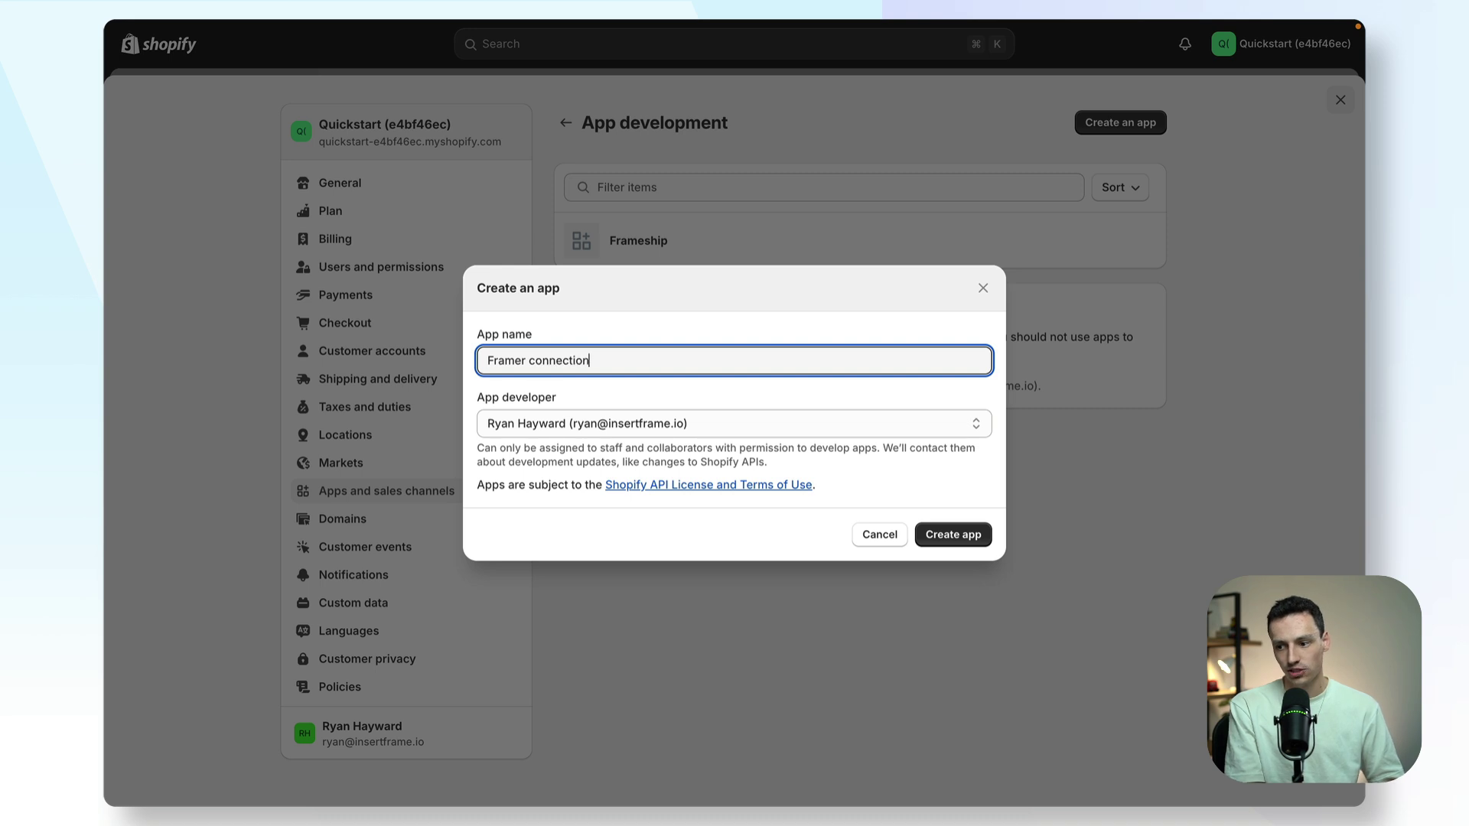
key(Return)
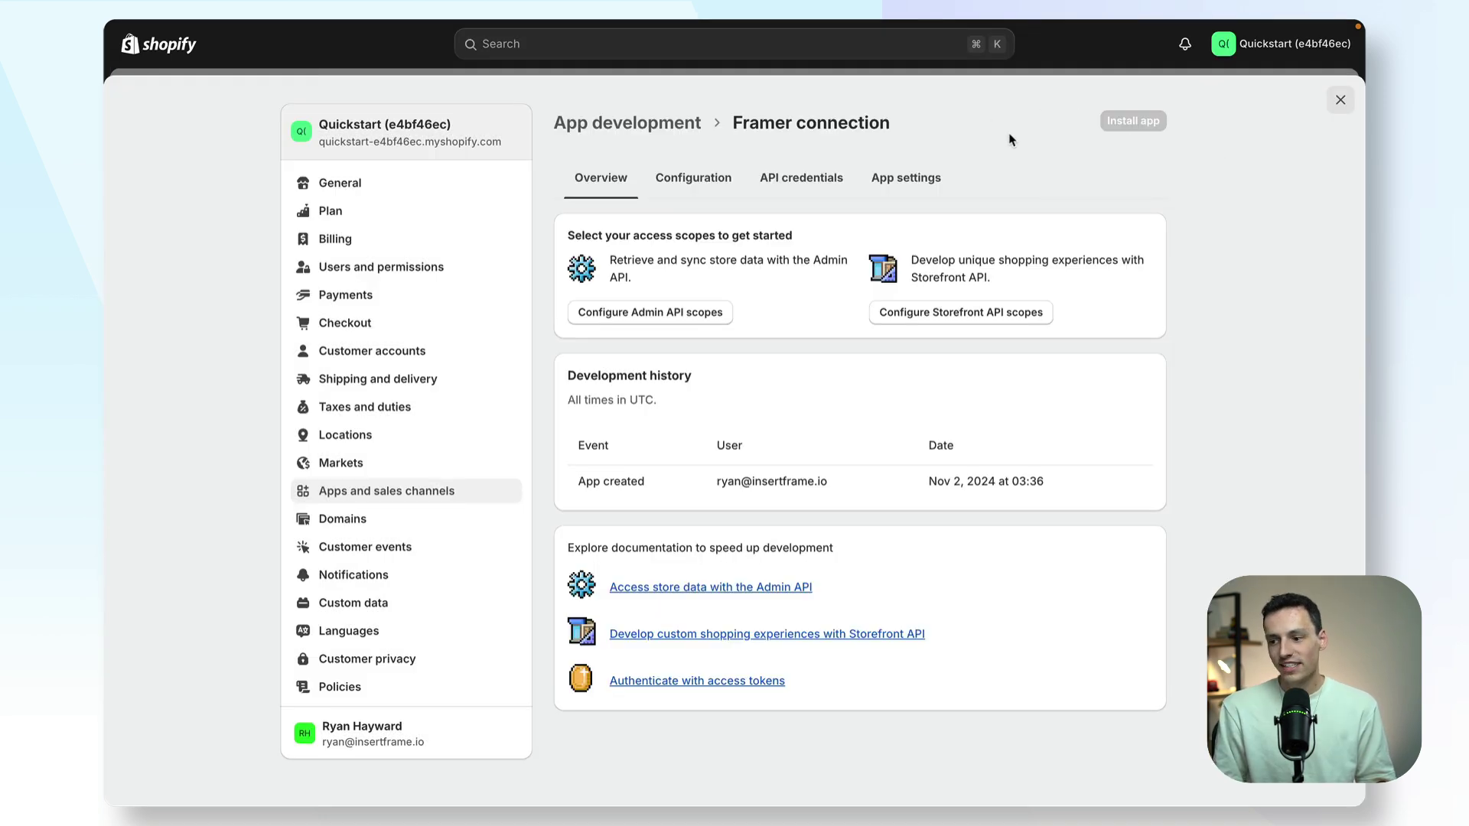
Enable the Storefront API scopes for writing and reading checkouts and reading product listings and product inventory, and save the configuration
click(958, 313)
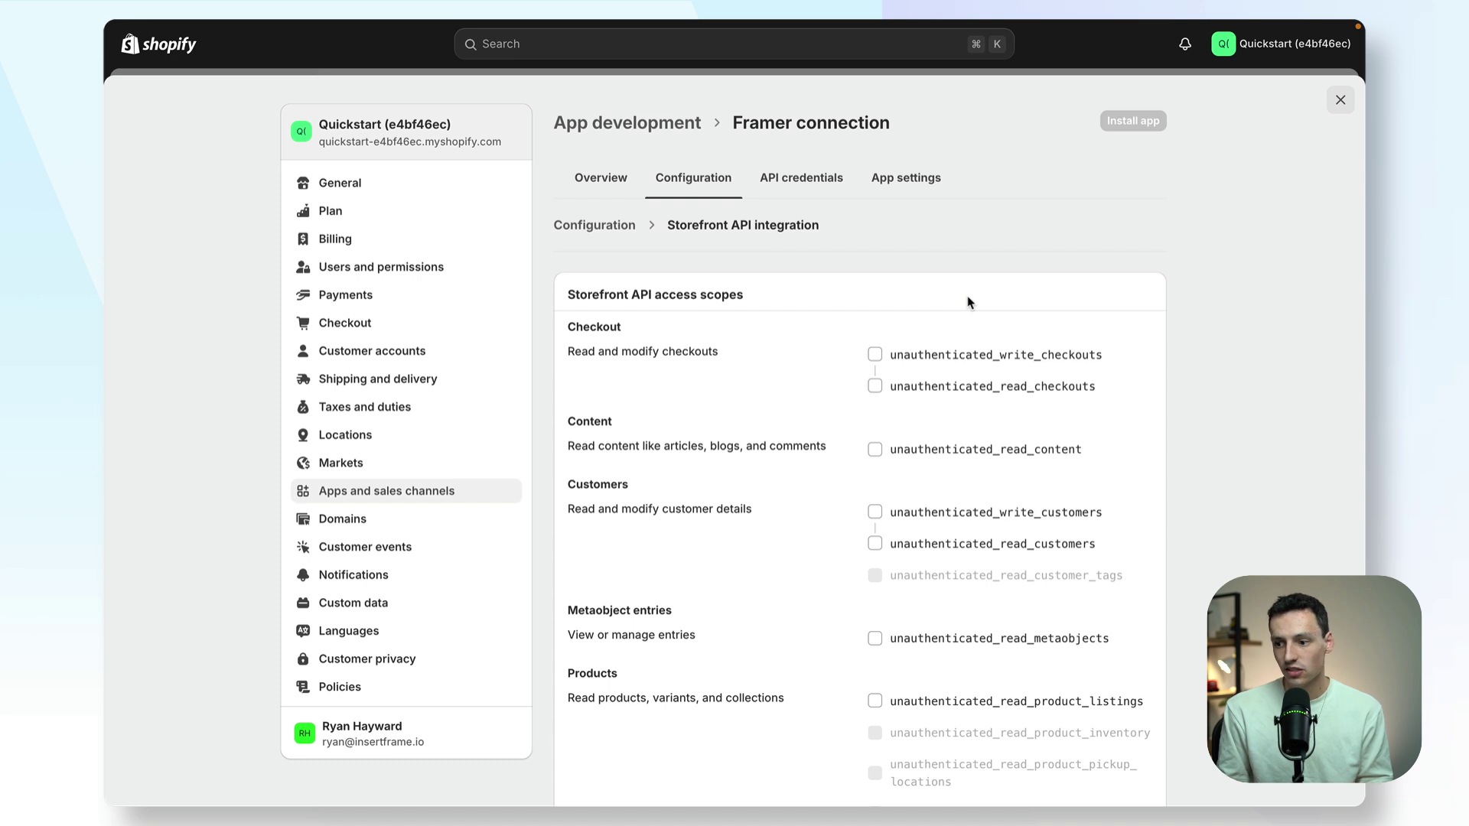
click(875, 355)
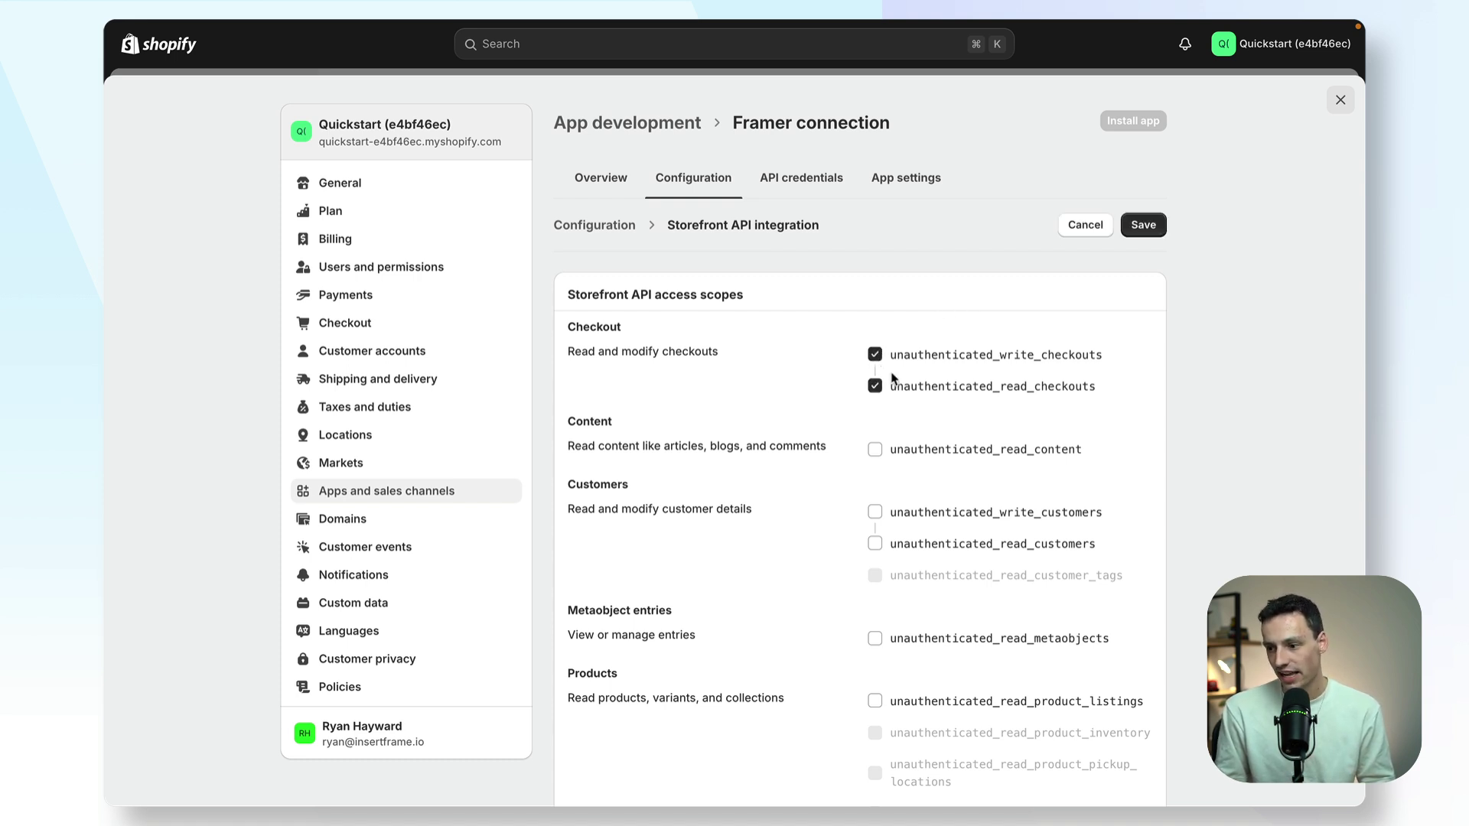
scroll(1075, 400, down, 4)
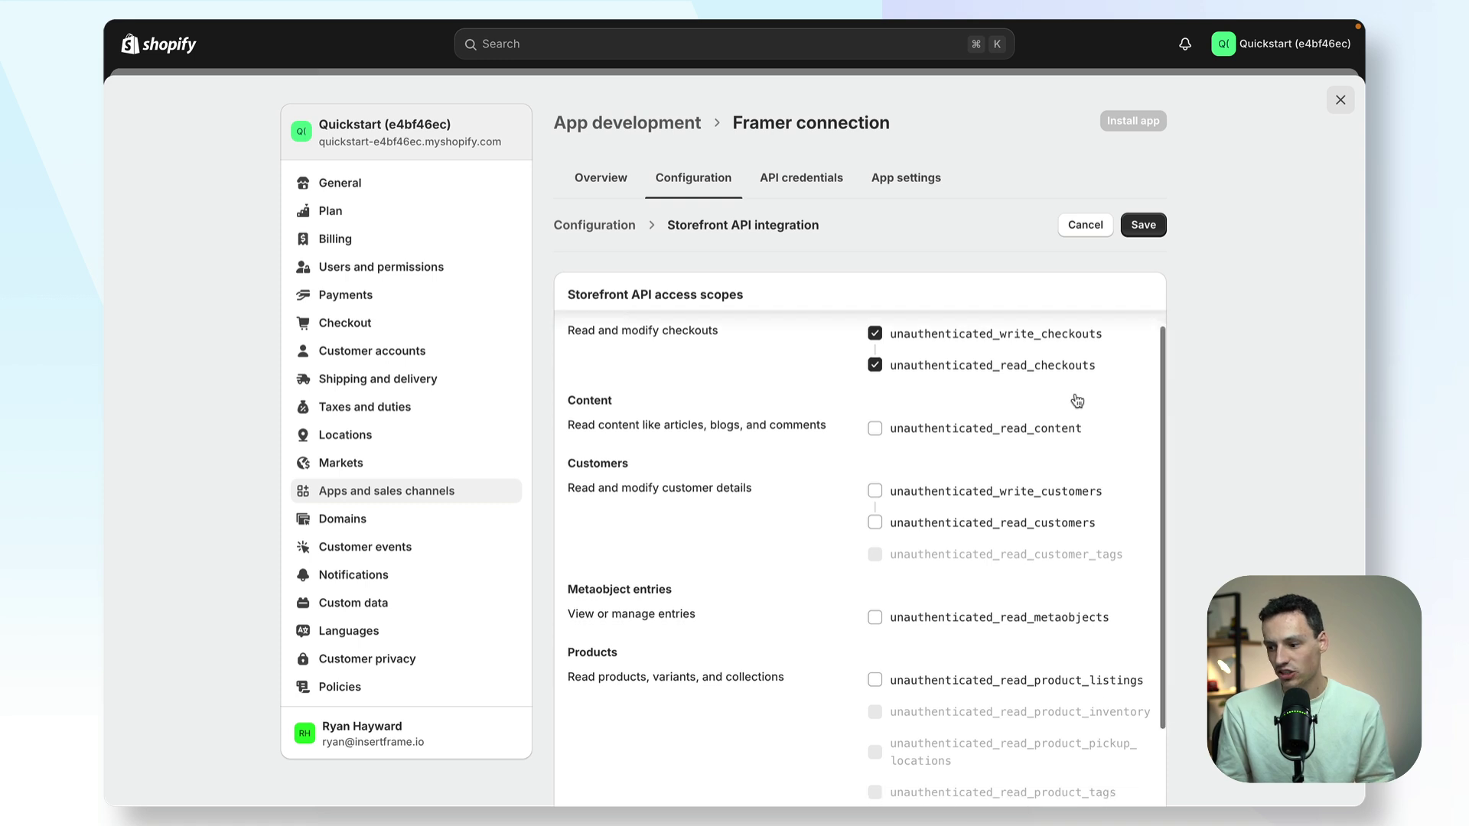
click(875, 535)
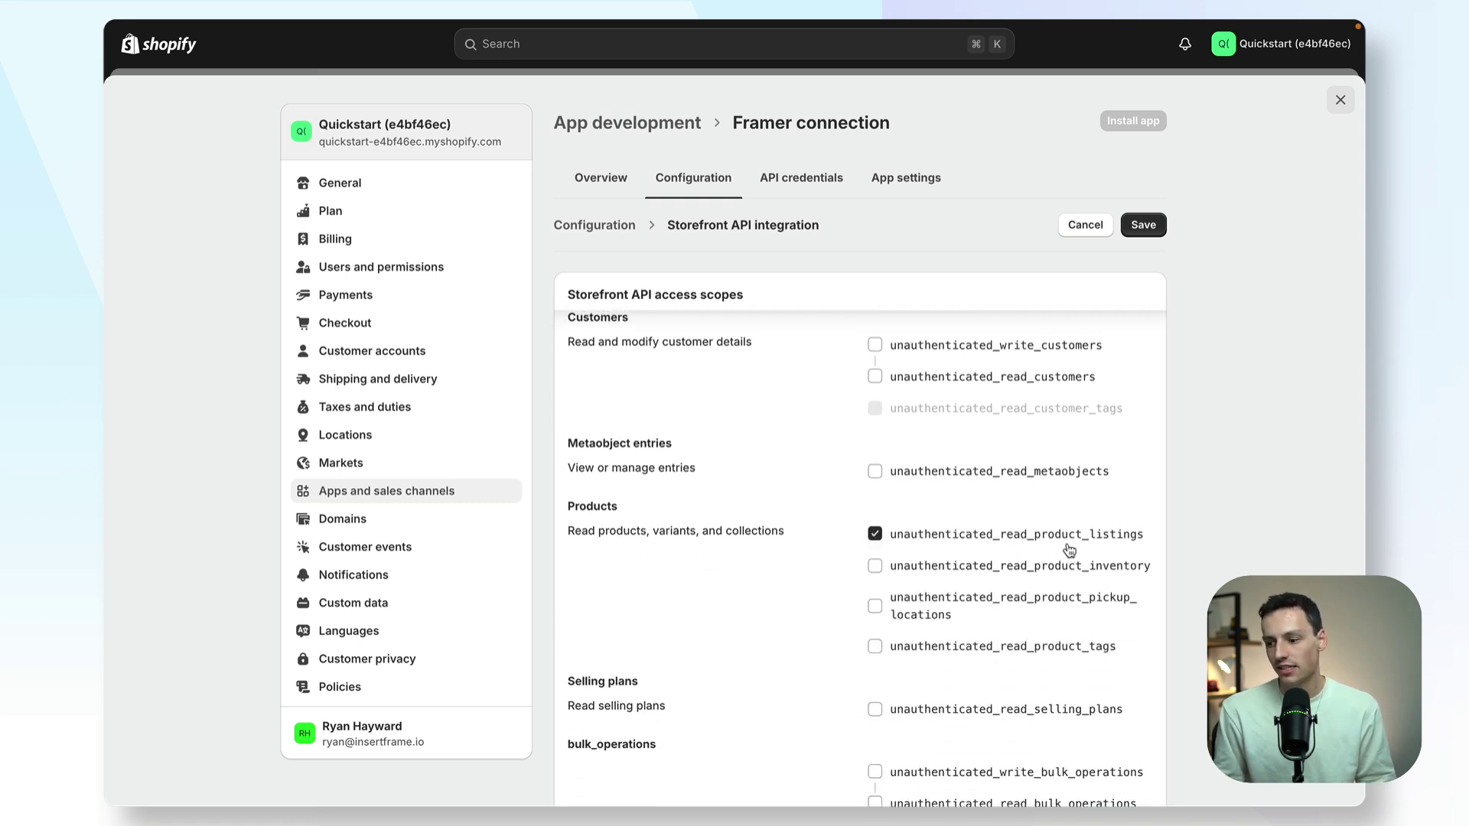
click(875, 567)
scroll(1026, 494, up, 3)
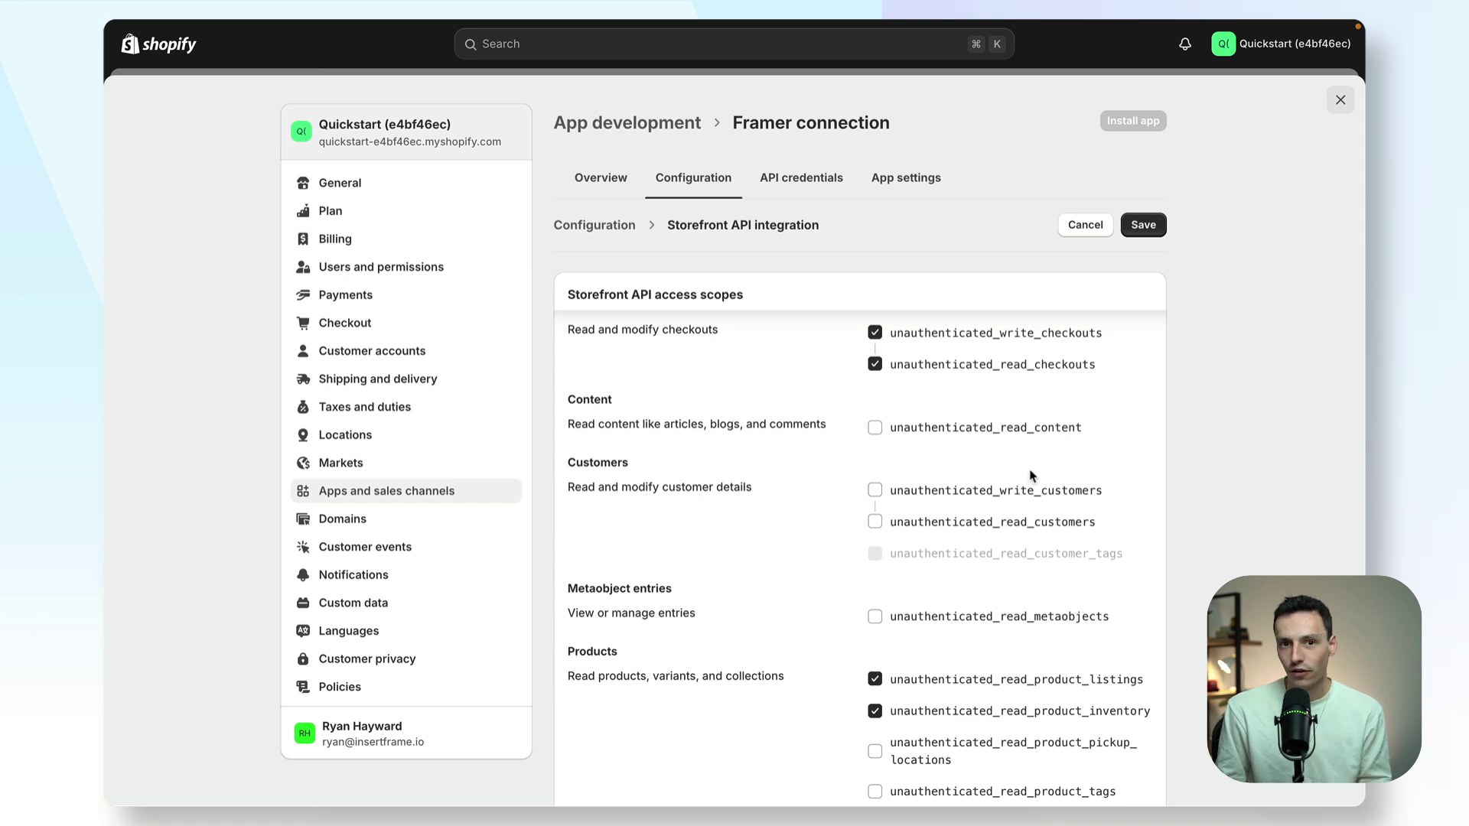
click(1159, 230)
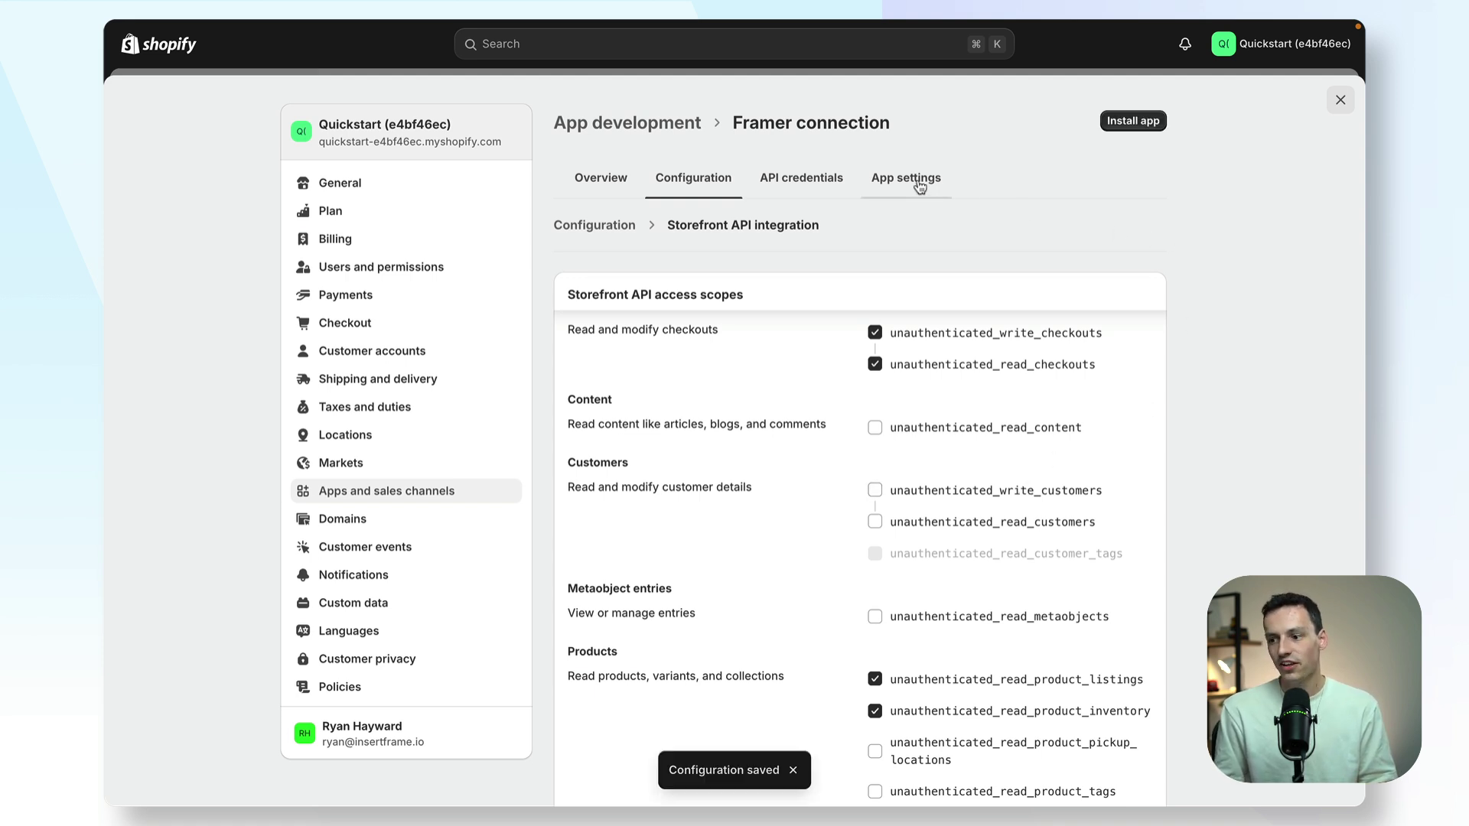
Install the Framer connection app on the Shopify store and enter its Storefront API access token in Frameship in Framer to connect the store
click(1122, 124)
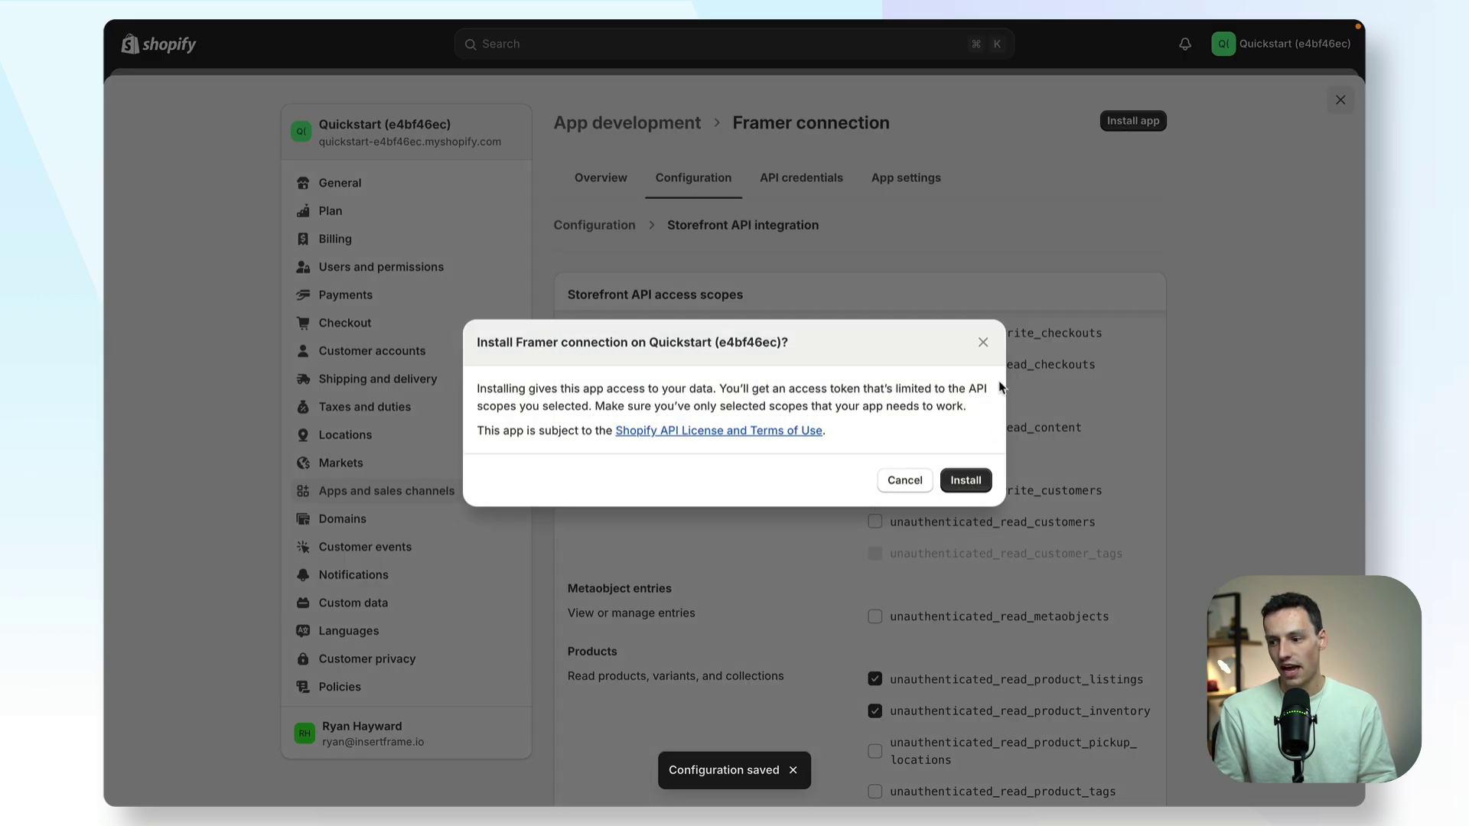
click(983, 482)
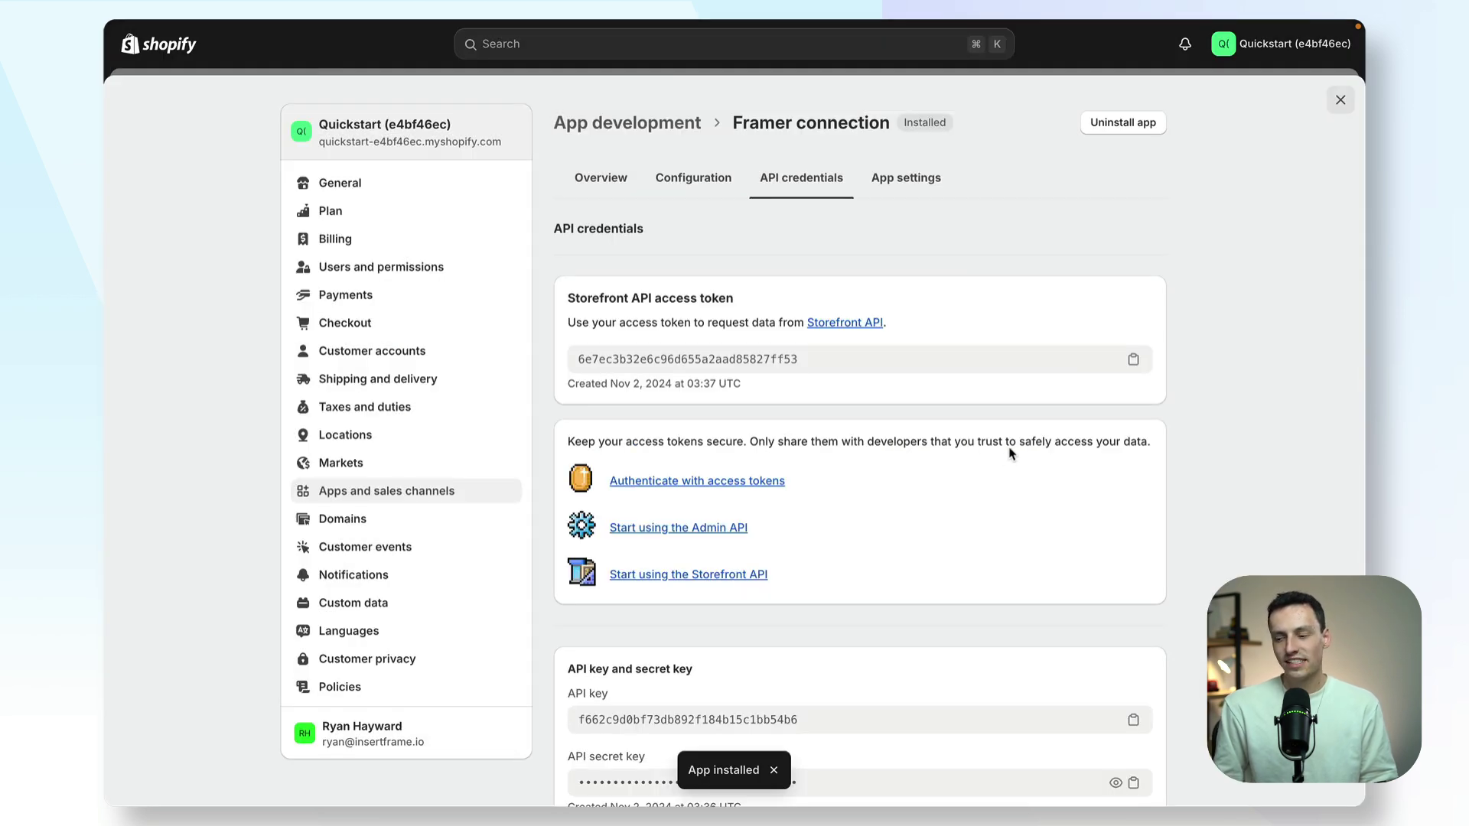
click(1133, 359)
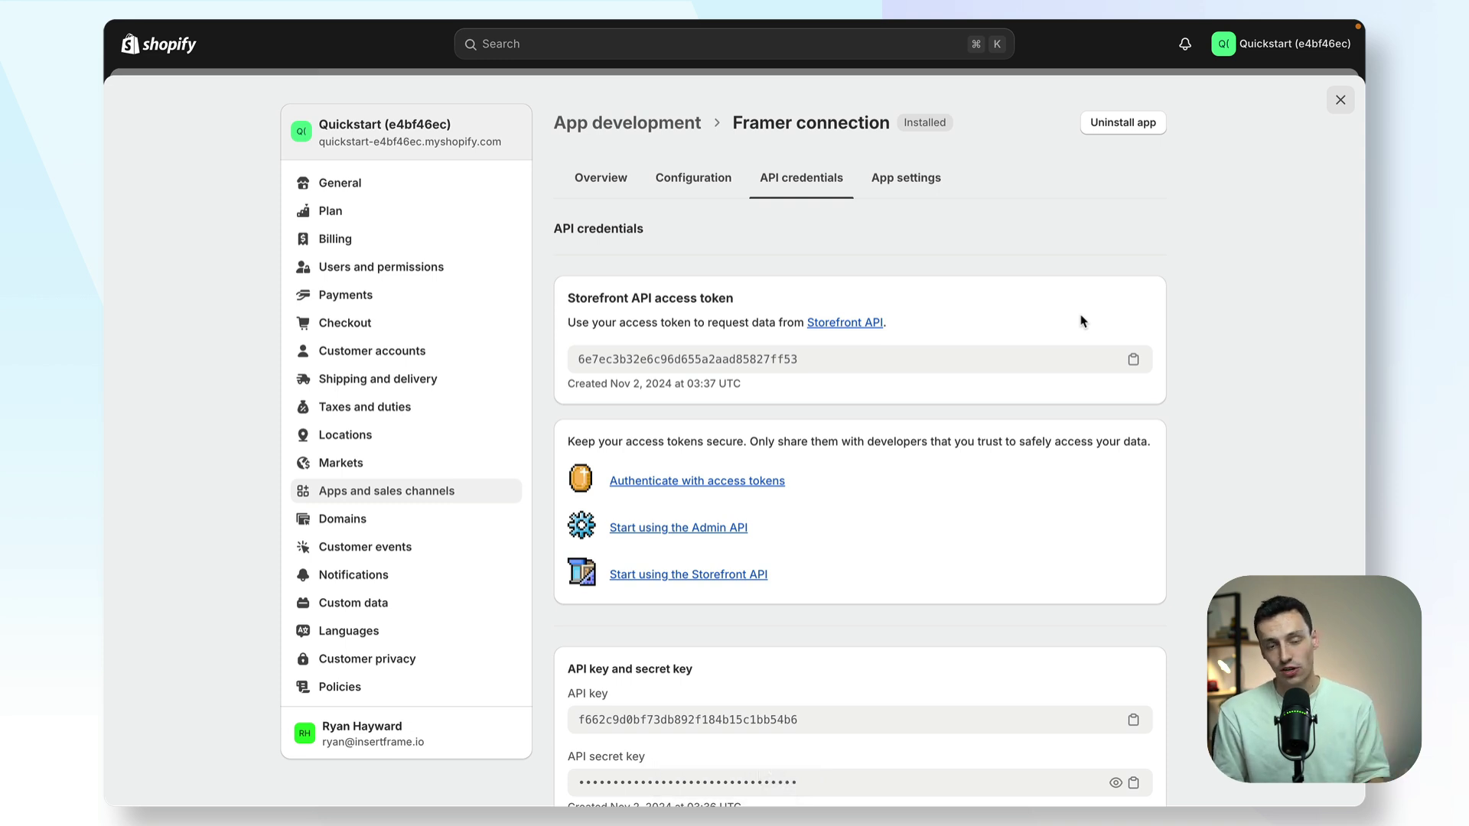
click(1133, 359)
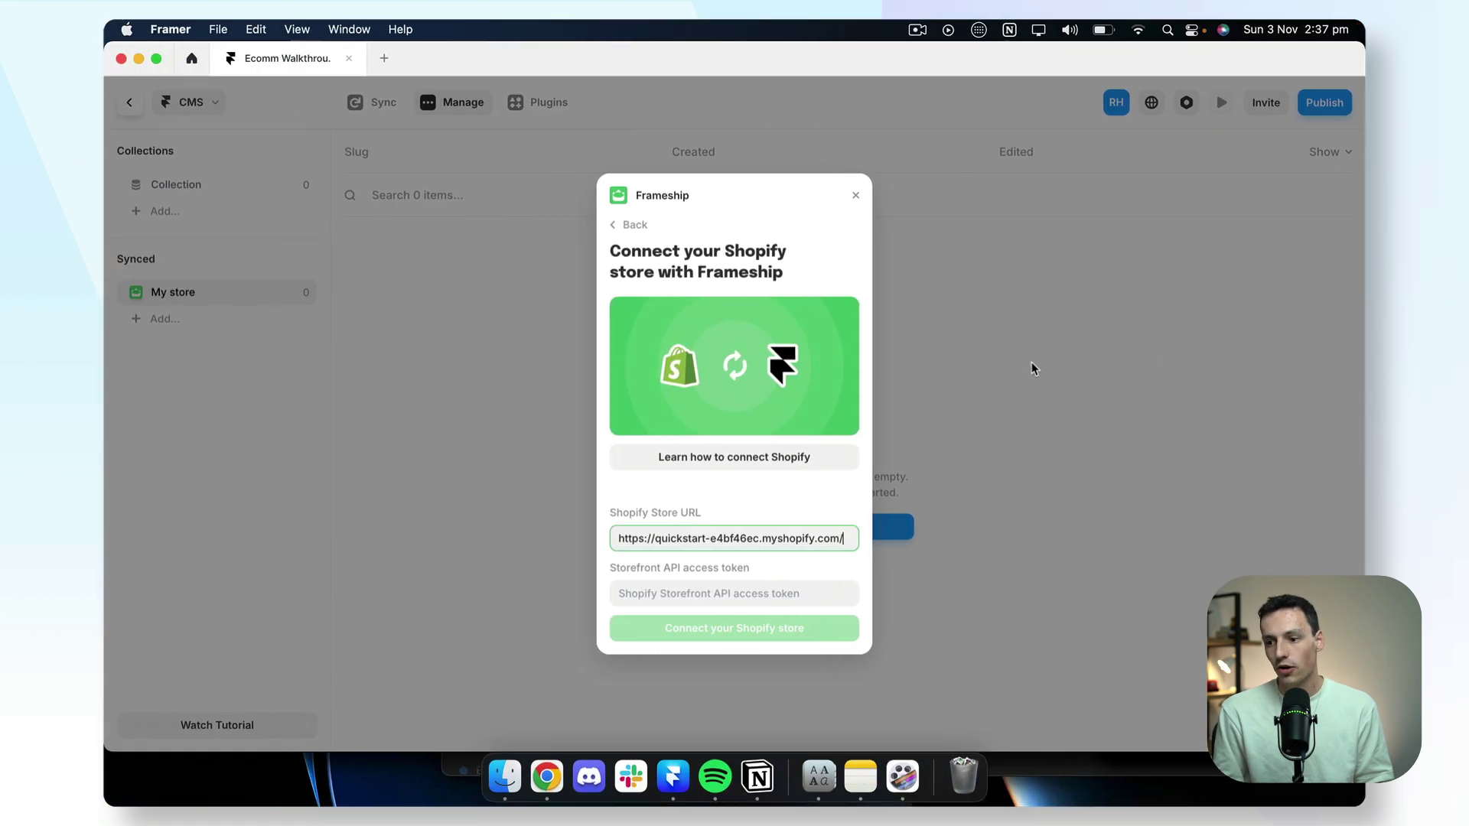
click(757, 595)
key(super+v)
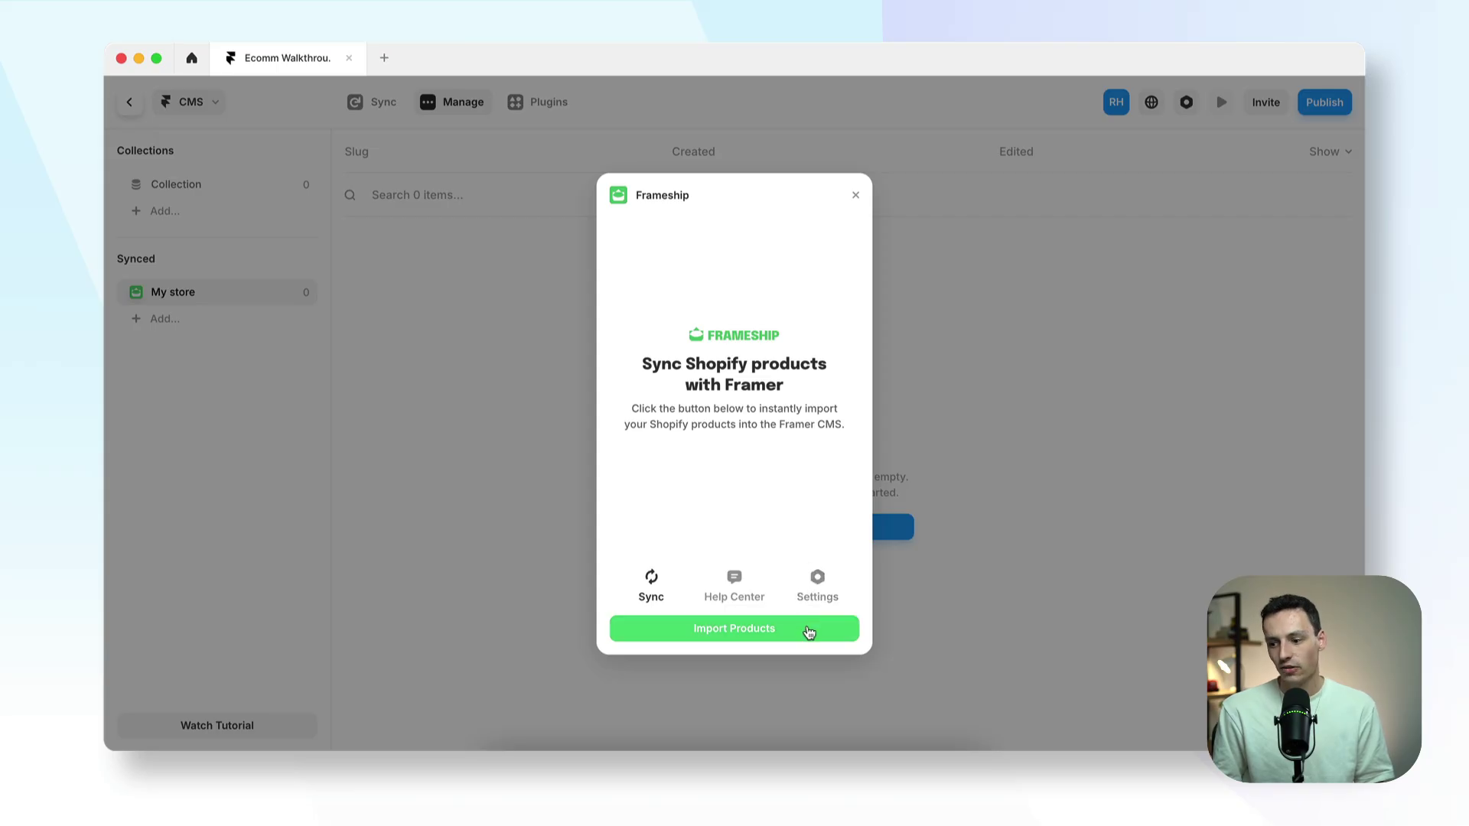
Import the Shopify products into the My store collection through Frameship and compare the entries with the product list in Shopify
click(810, 630)
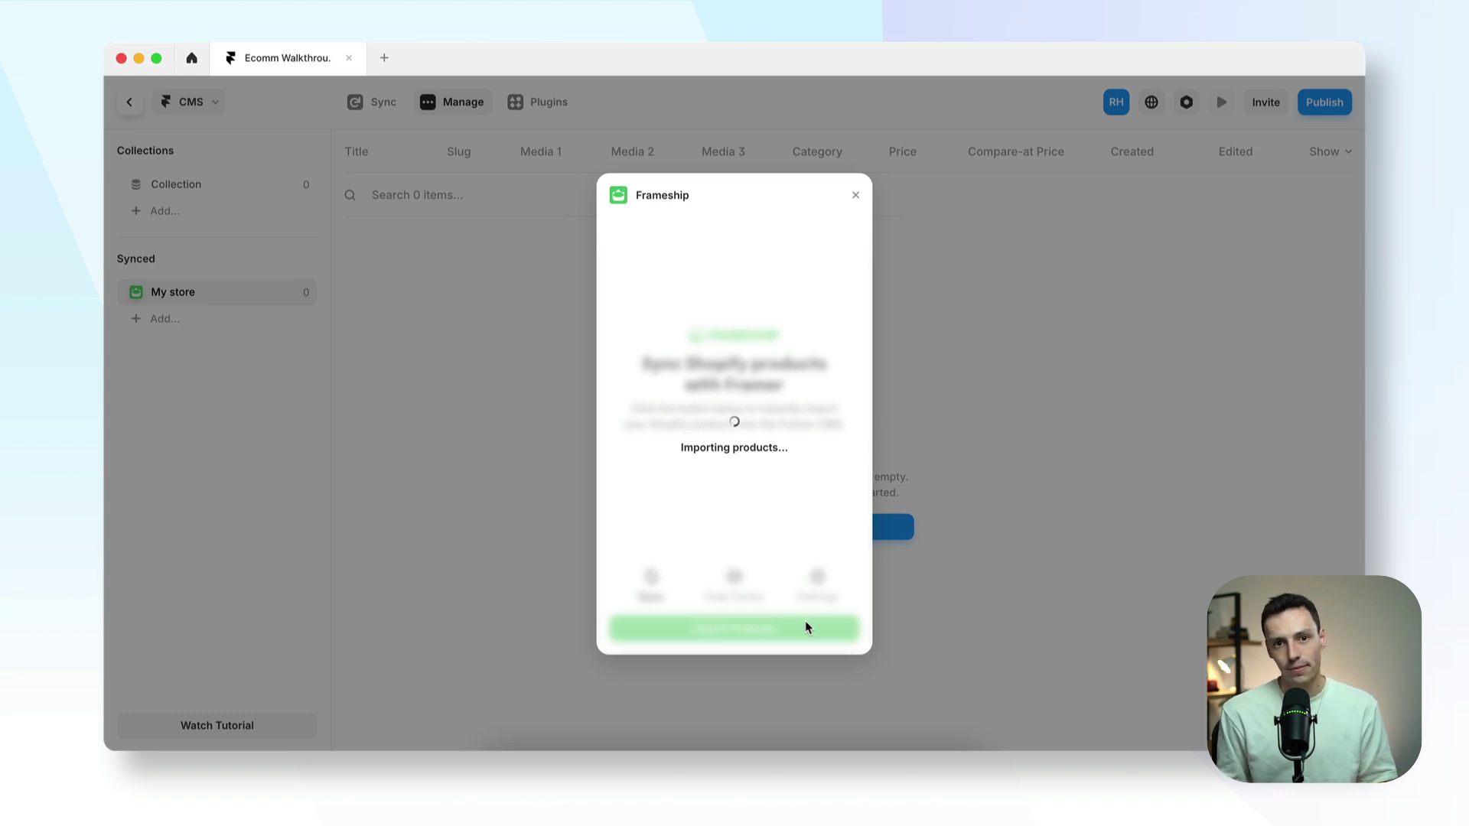
scroll(807, 627, down, 3)
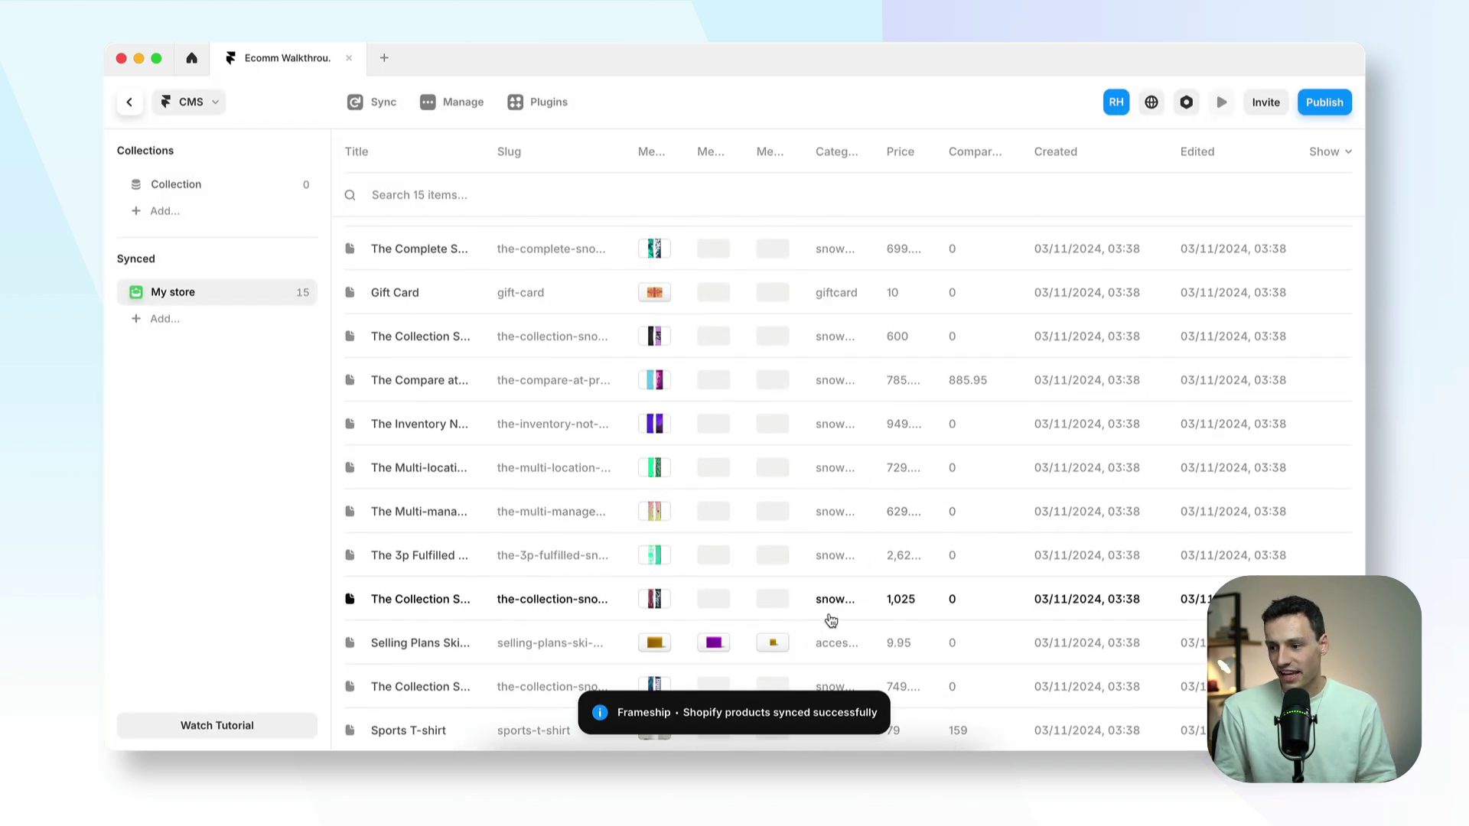
scroll(829, 490, up, 3)
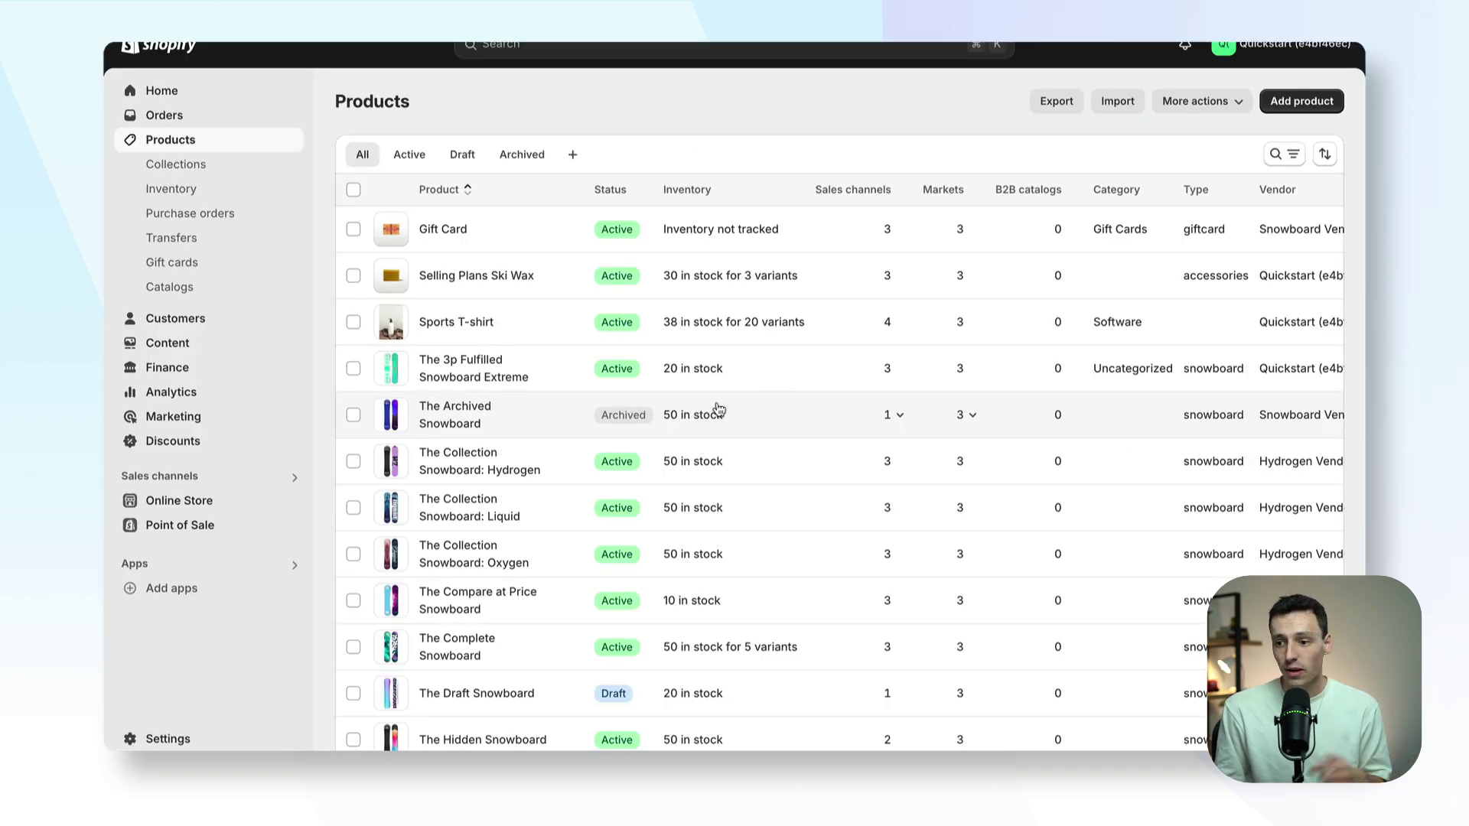
scroll(810, 446, down, 5)
scroll(941, 426, up, 5)
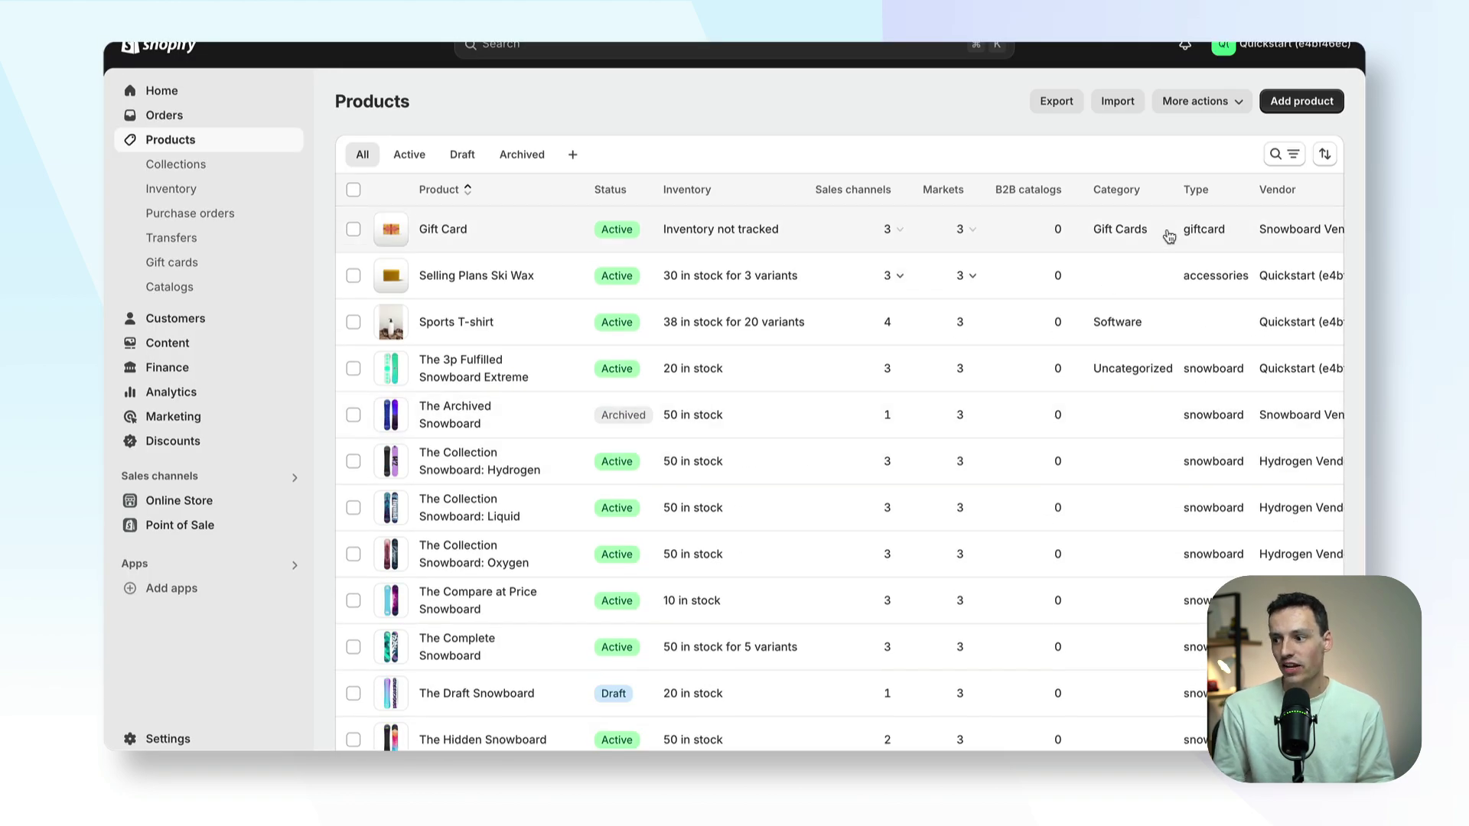
key(ctrl+Left)
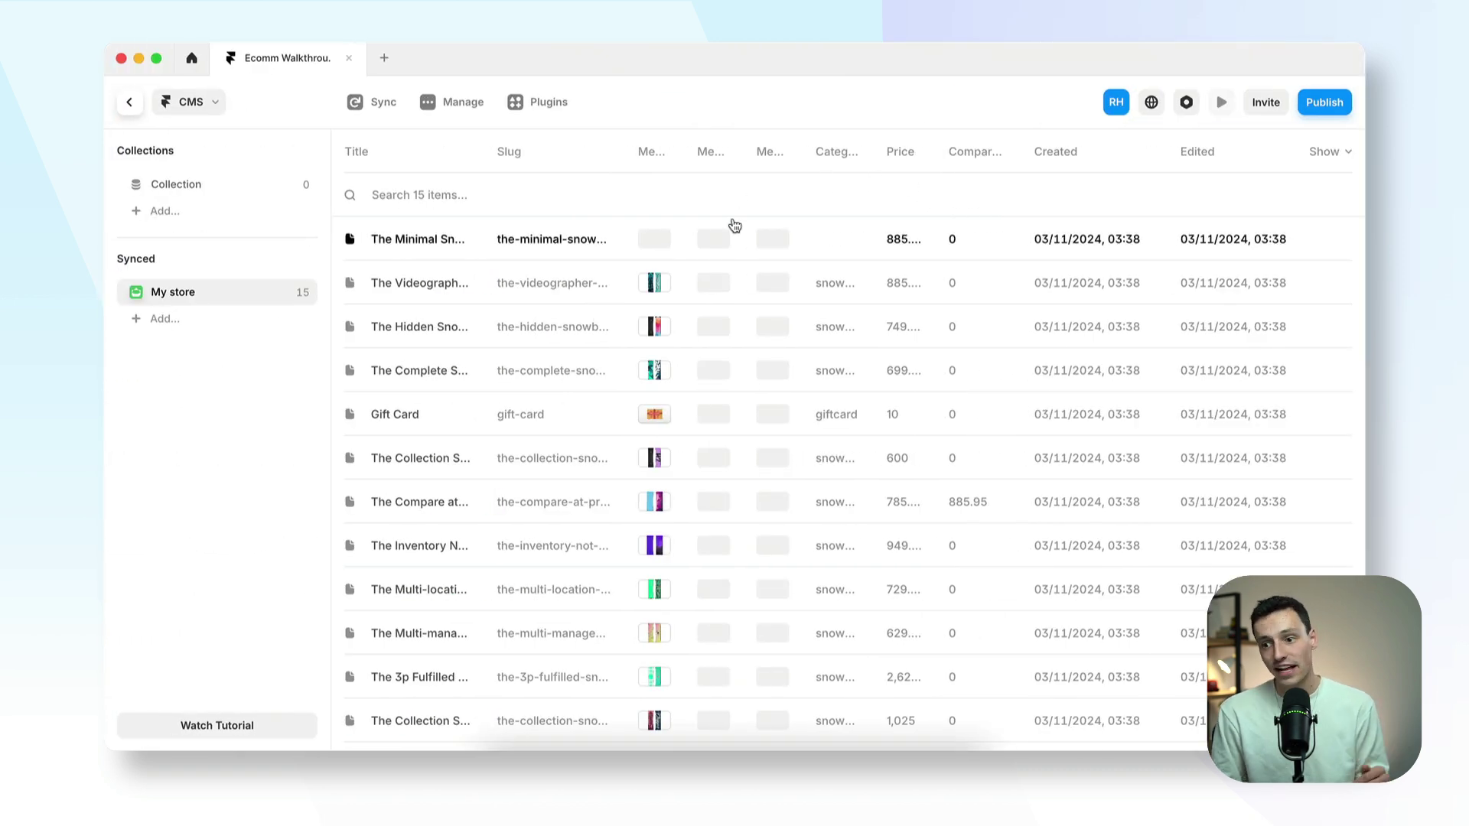
click(379, 108)
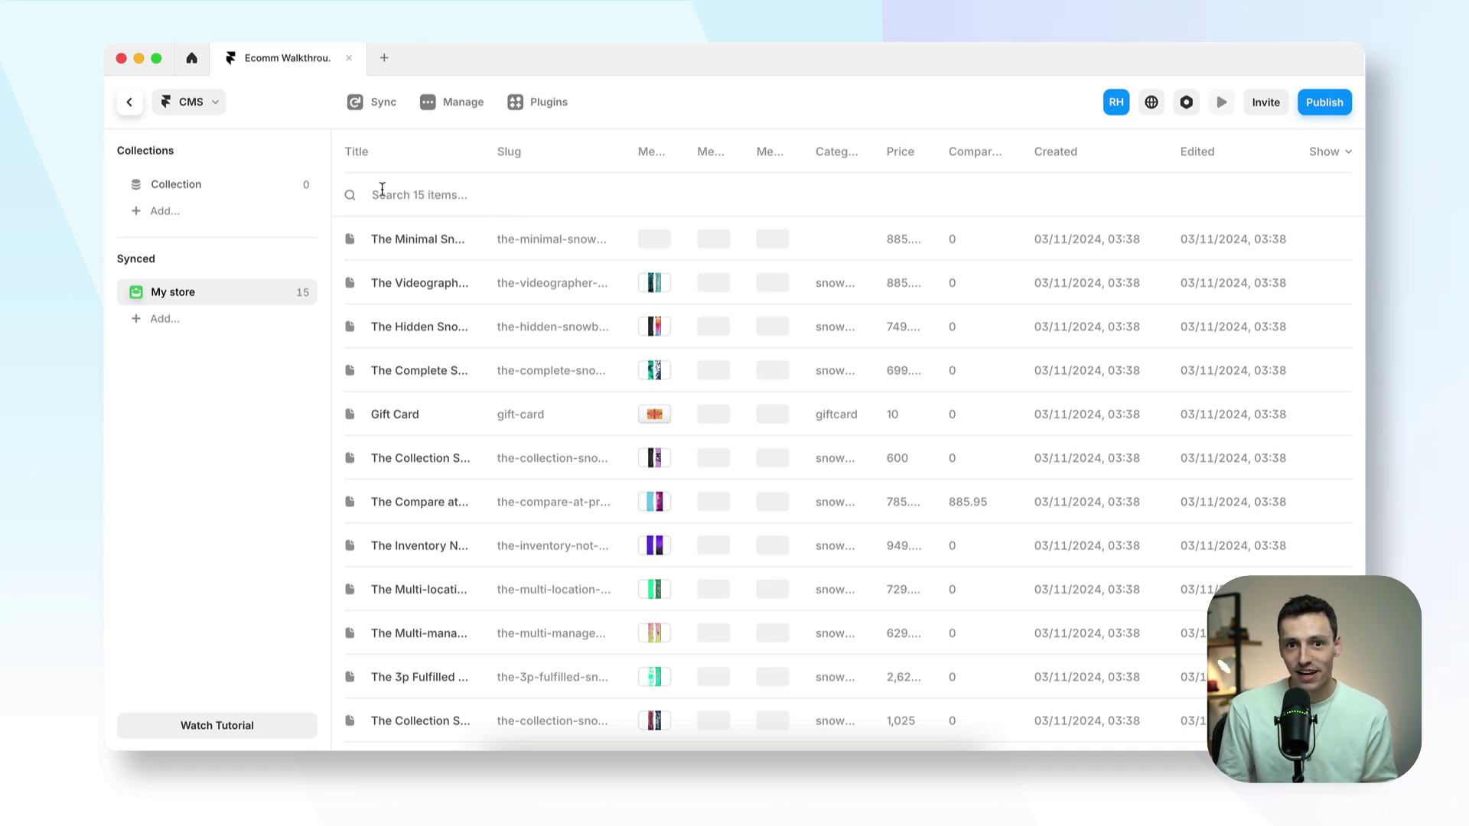
Leave the CMS and create a new CMS detail page for the My store collection
click(131, 103)
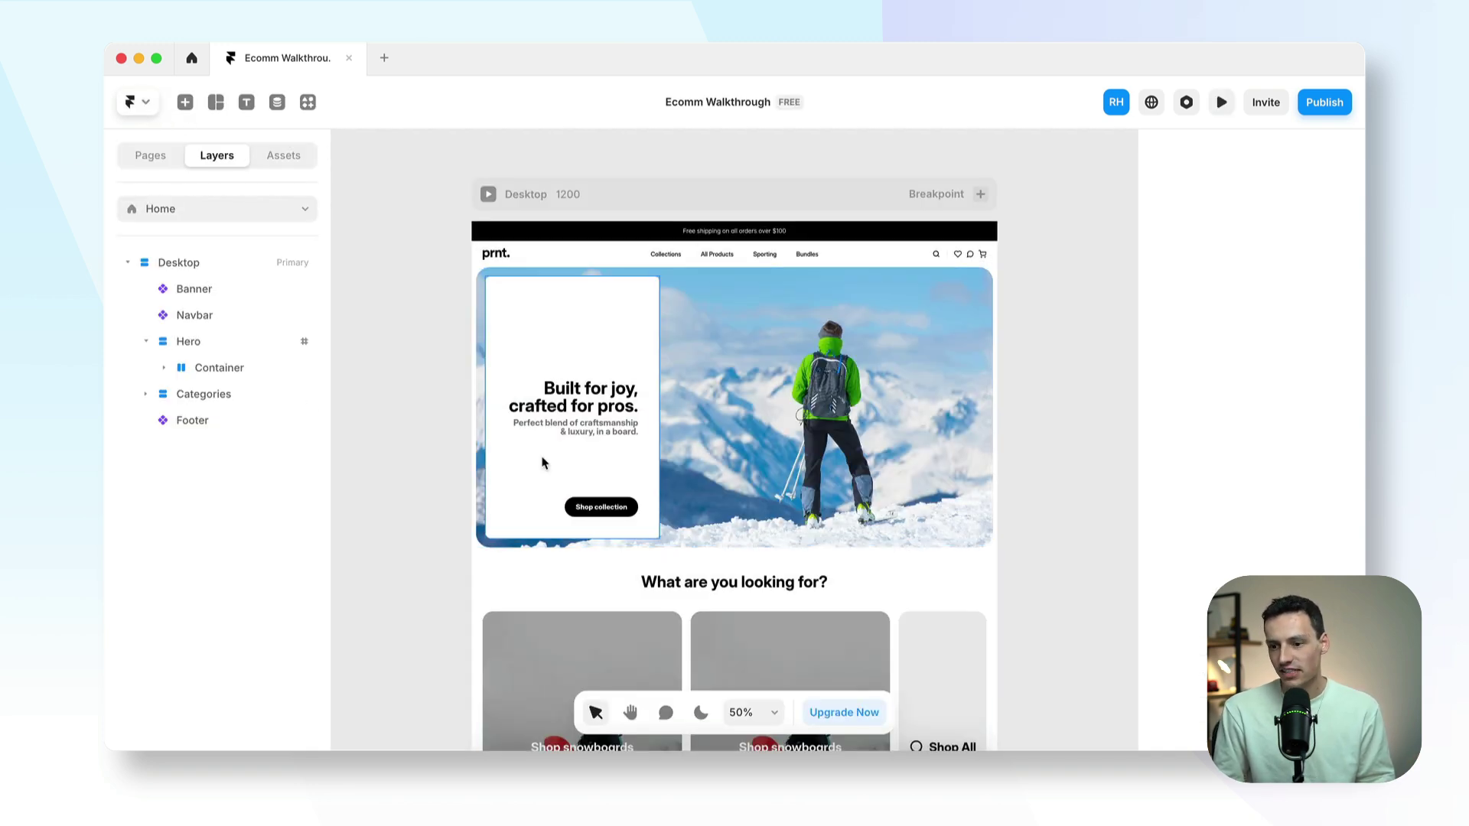
click(176, 160)
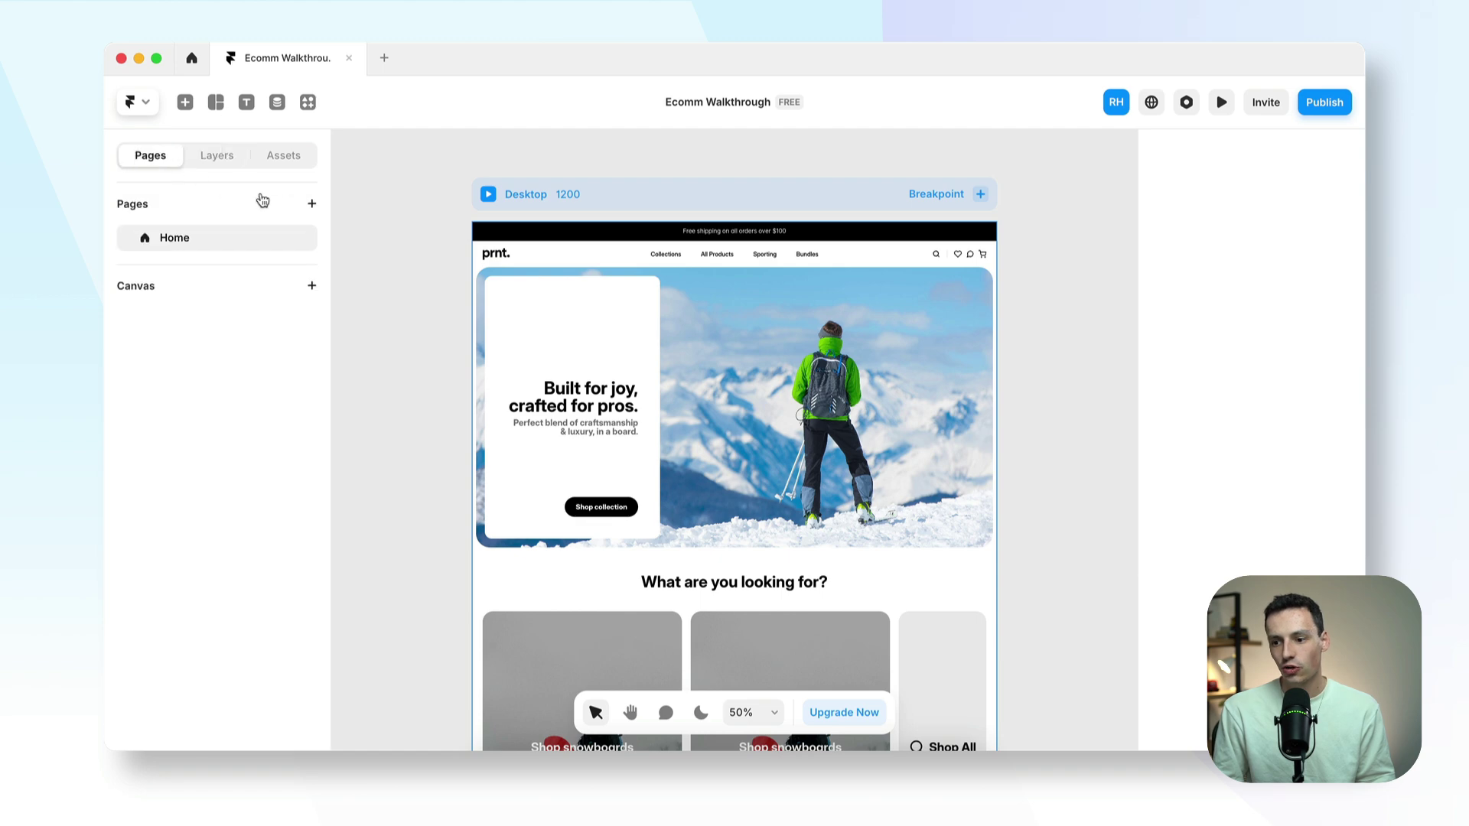
click(309, 203)
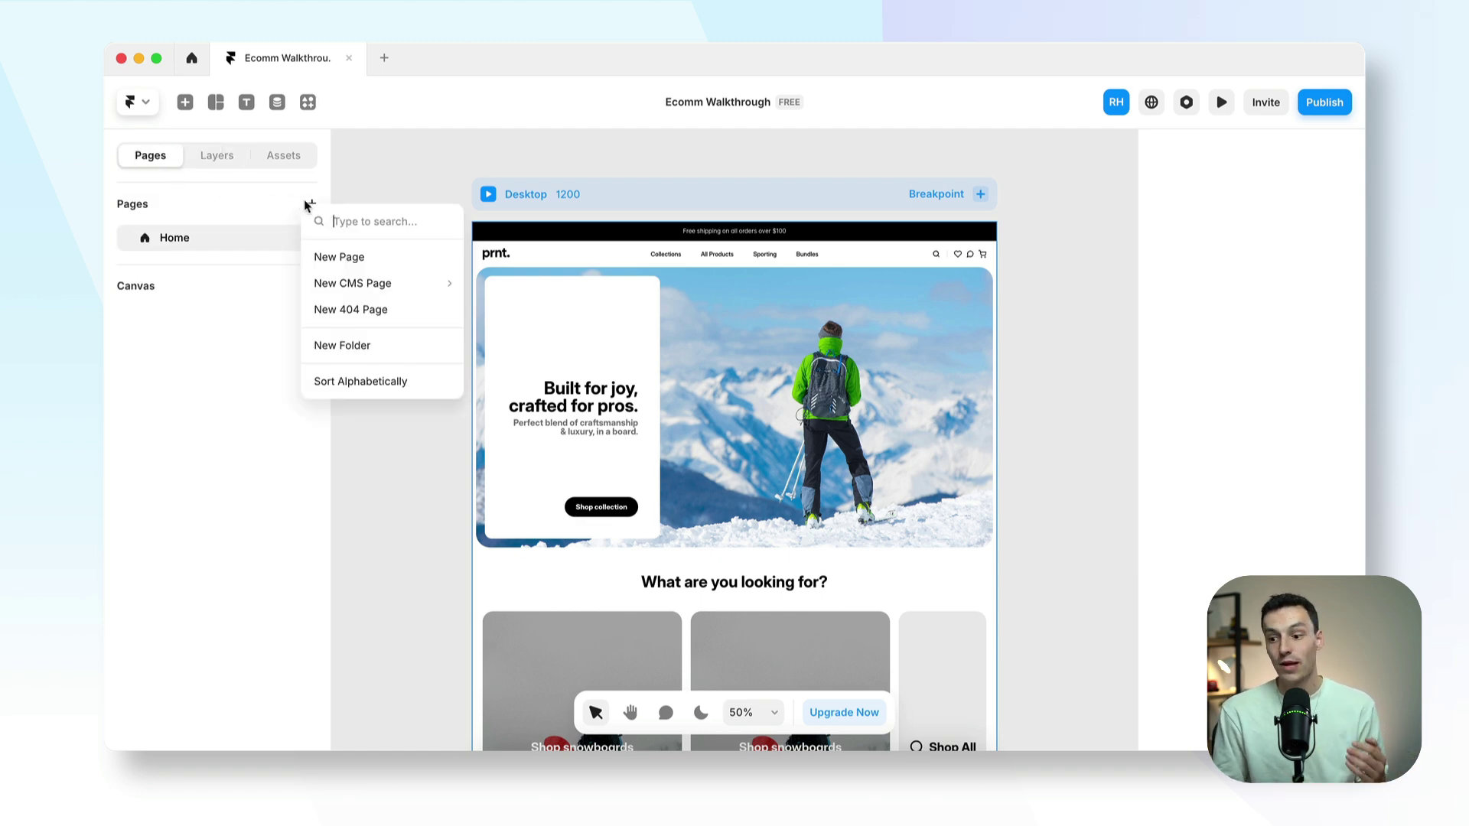
mouse_move(368, 283)
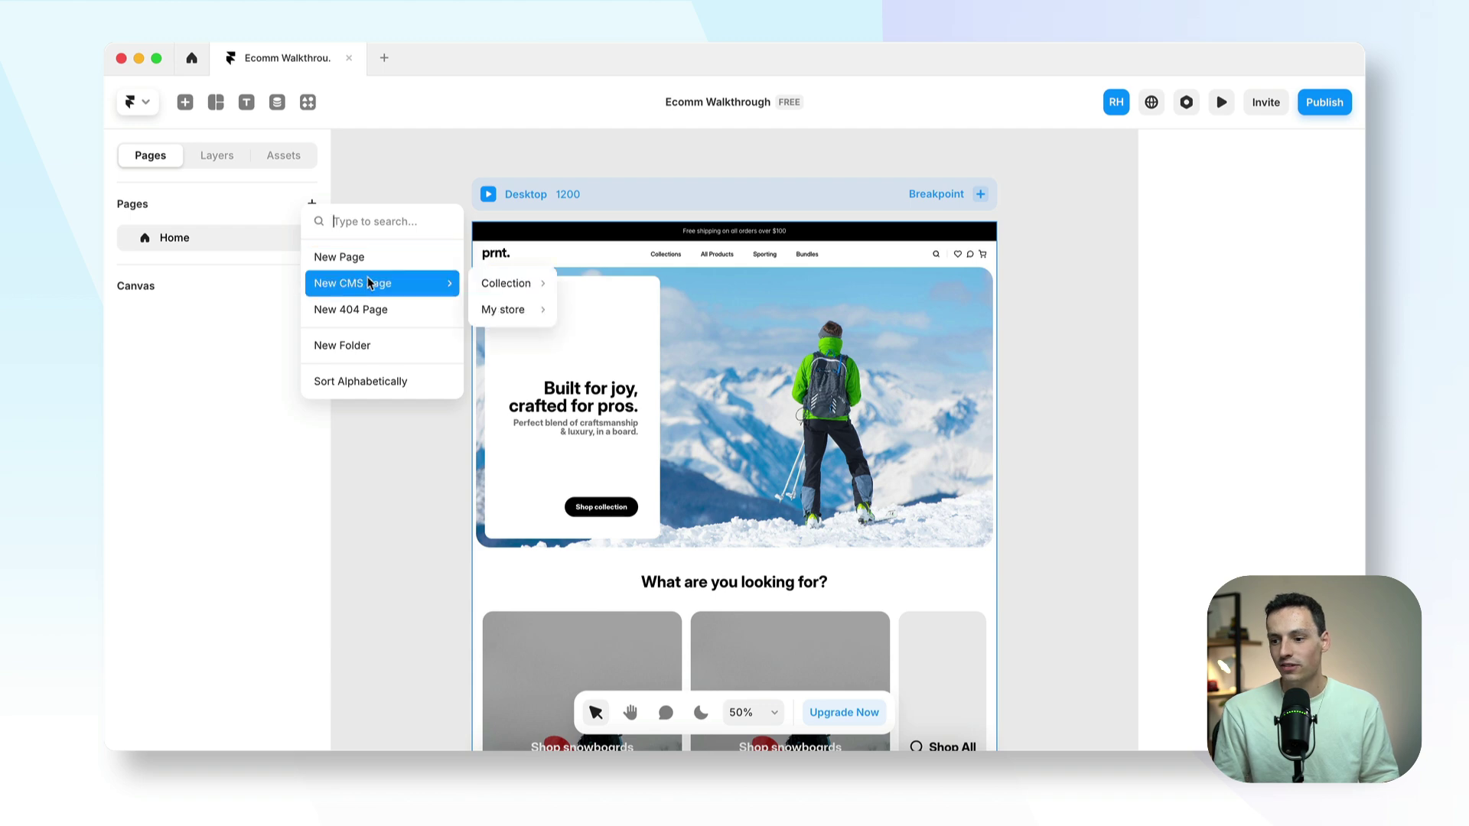
mouse_move(493, 309)
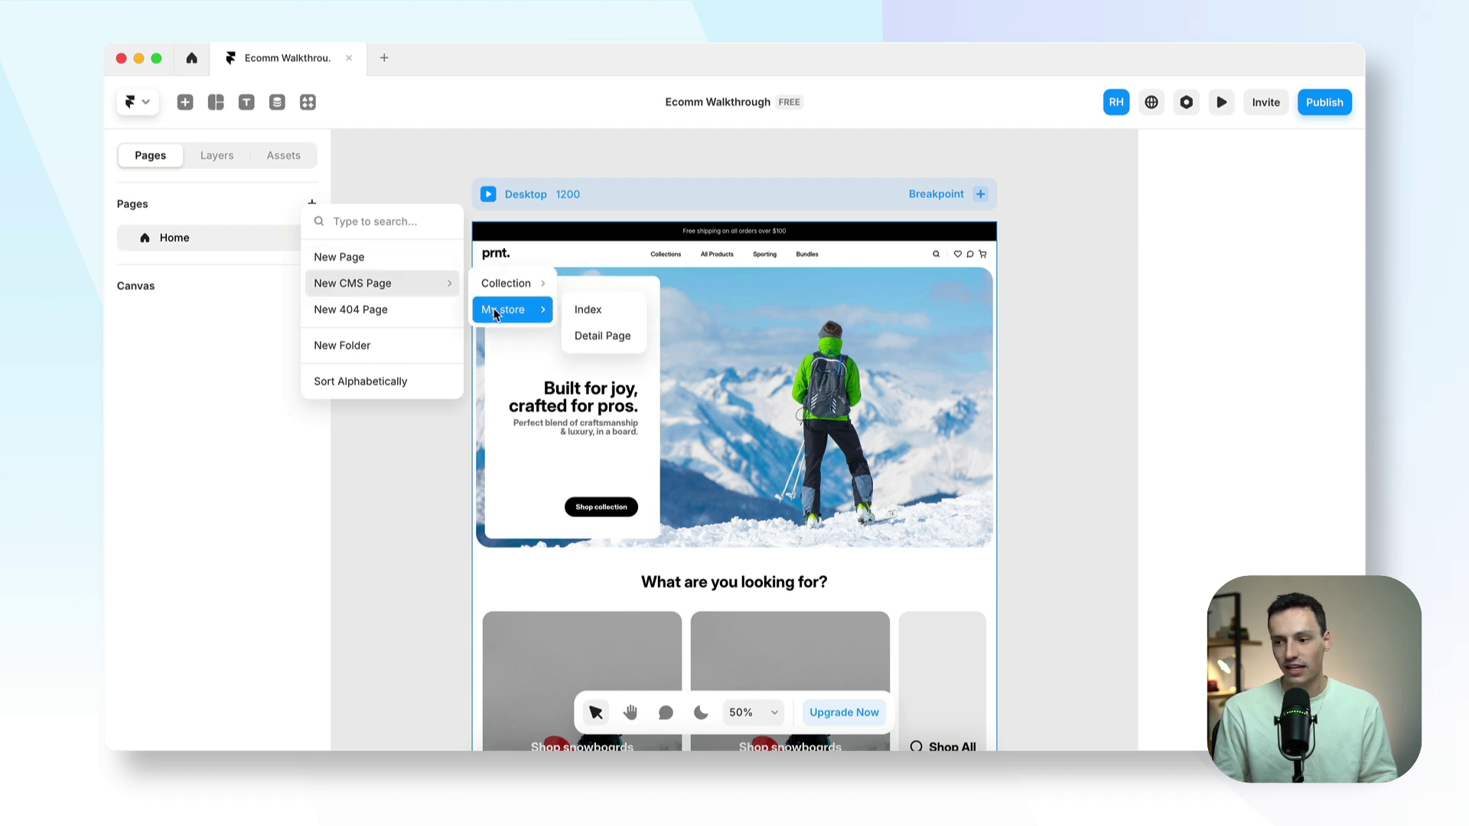
click(601, 333)
Review the My store detail page's default content and delete it, leaving an empty Desktop frame
scroll(731, 397, down, 5)
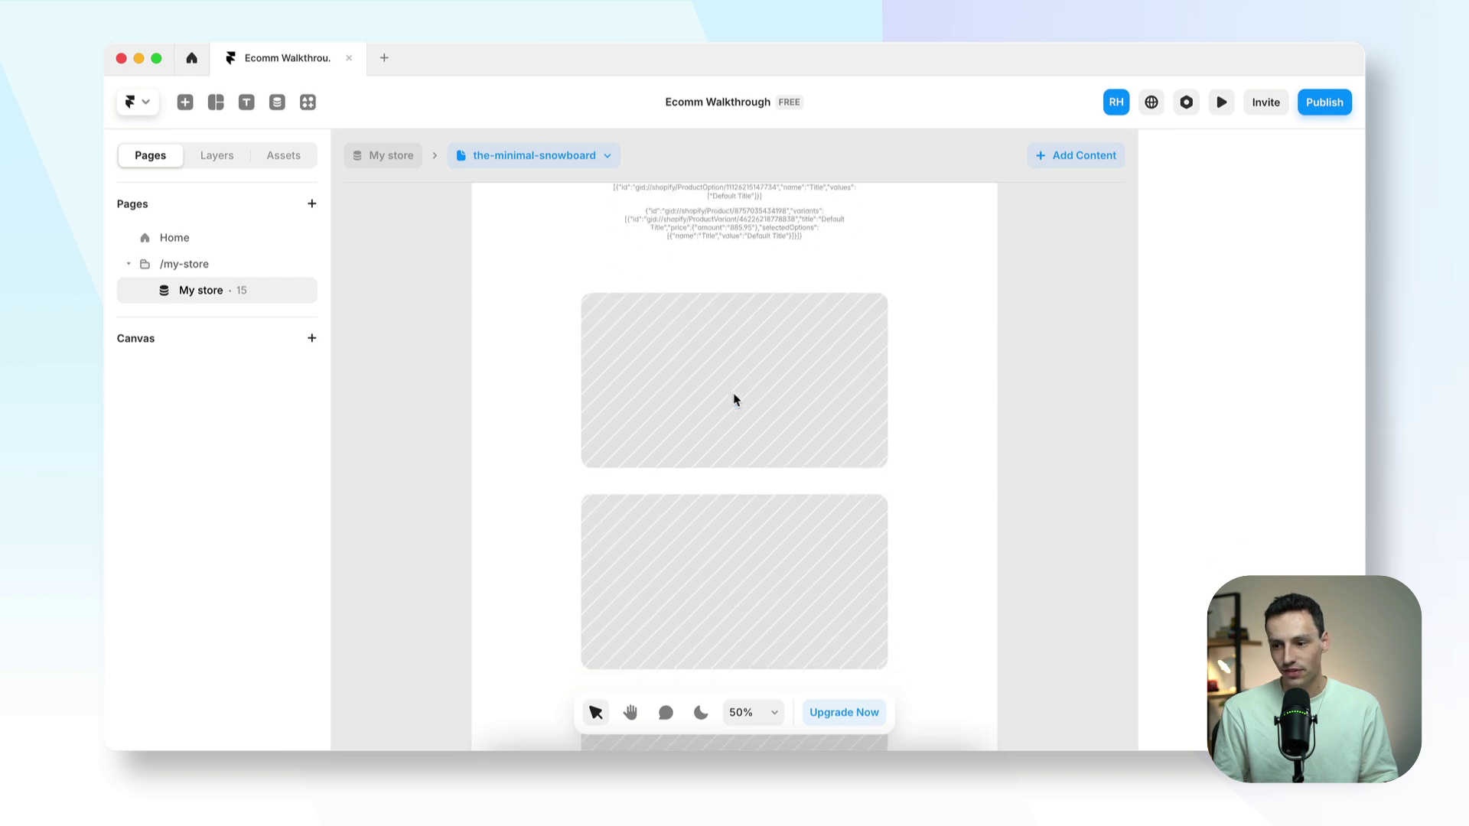
scroll(790, 417, down, 3)
scroll(803, 397, down, 3)
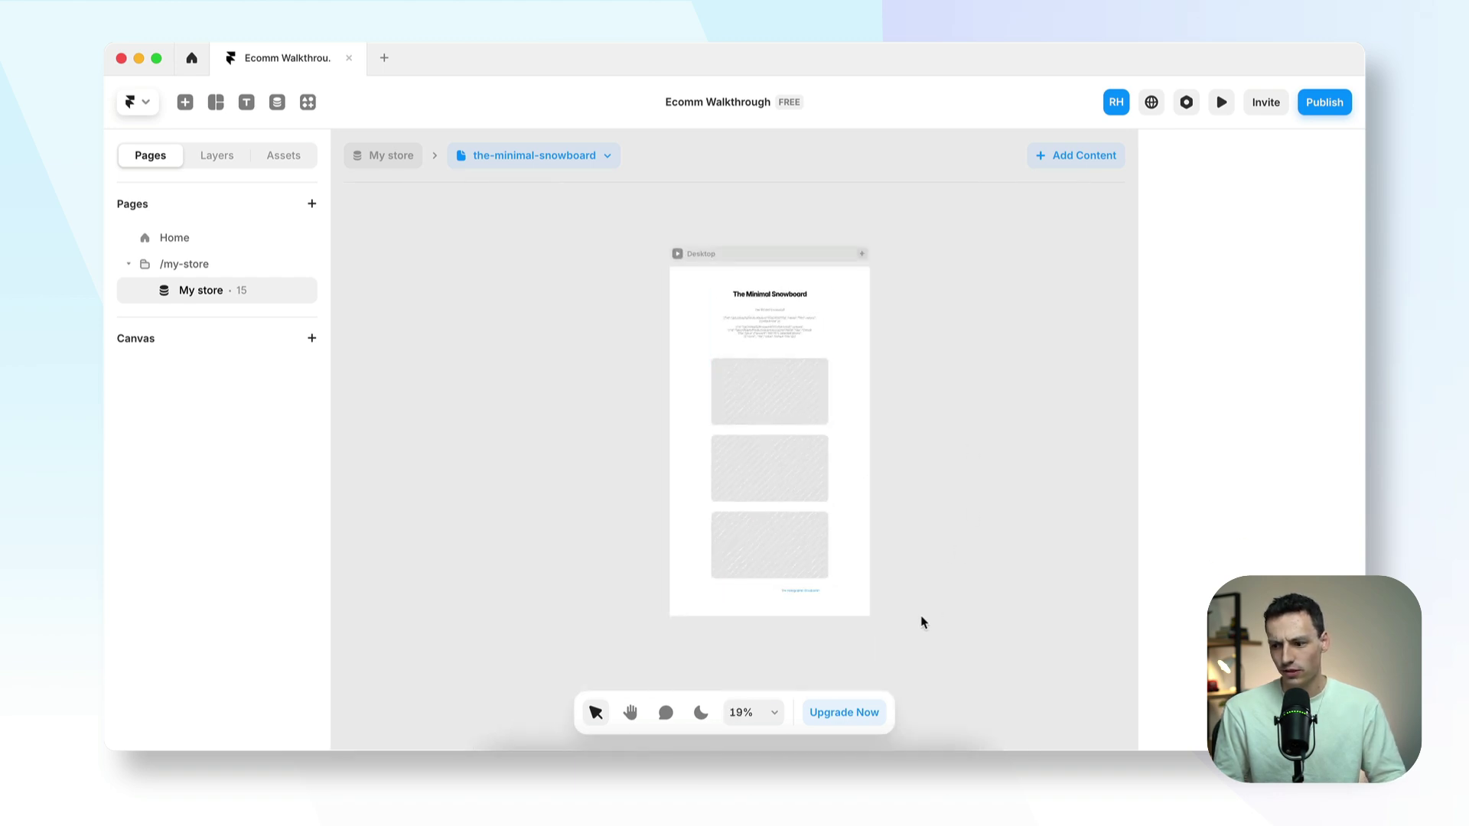
click(674, 278)
key(Delete)
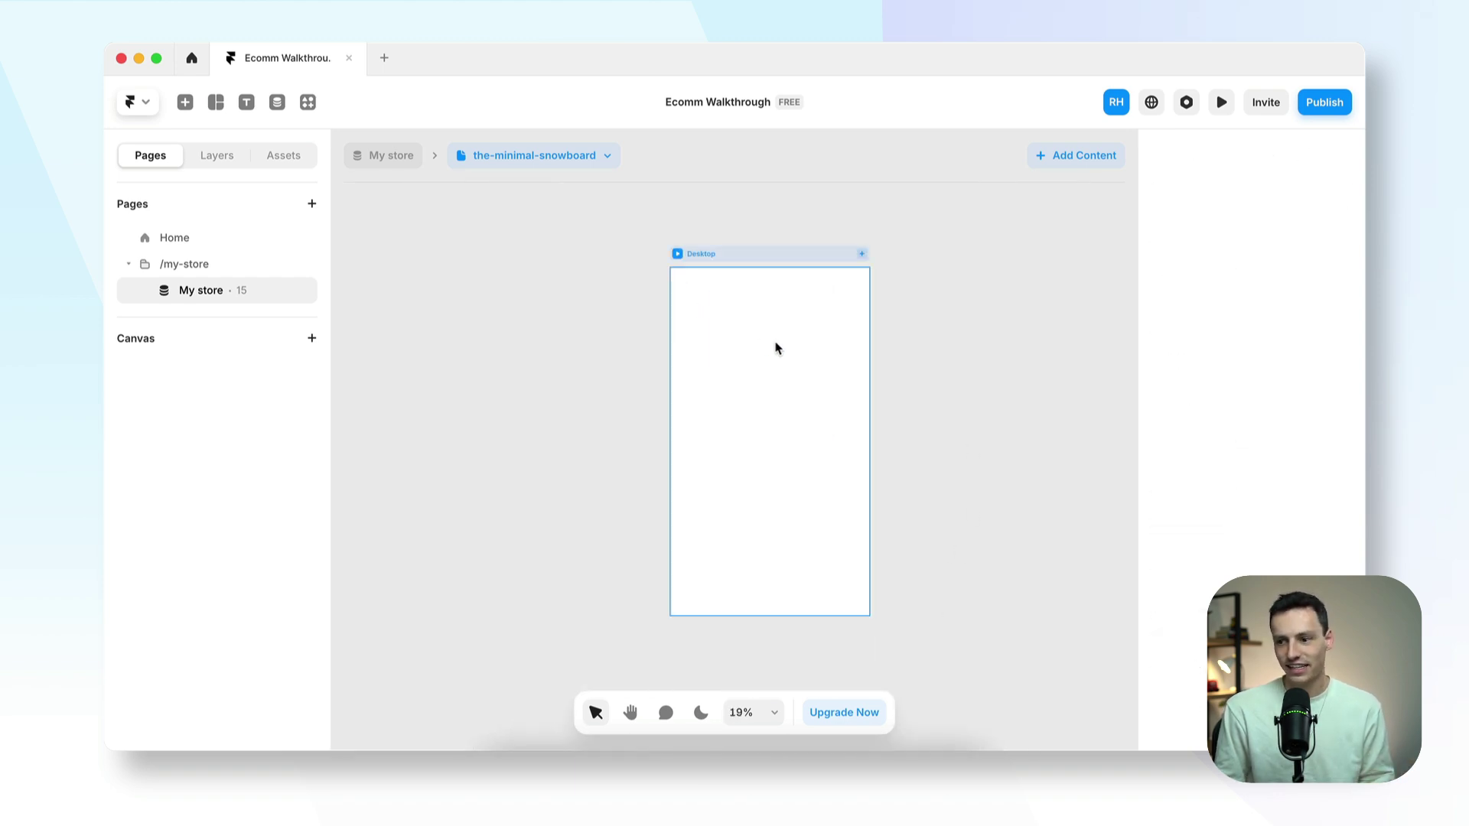
scroll(825, 327, down, 1)
scroll(824, 327, up, 3)
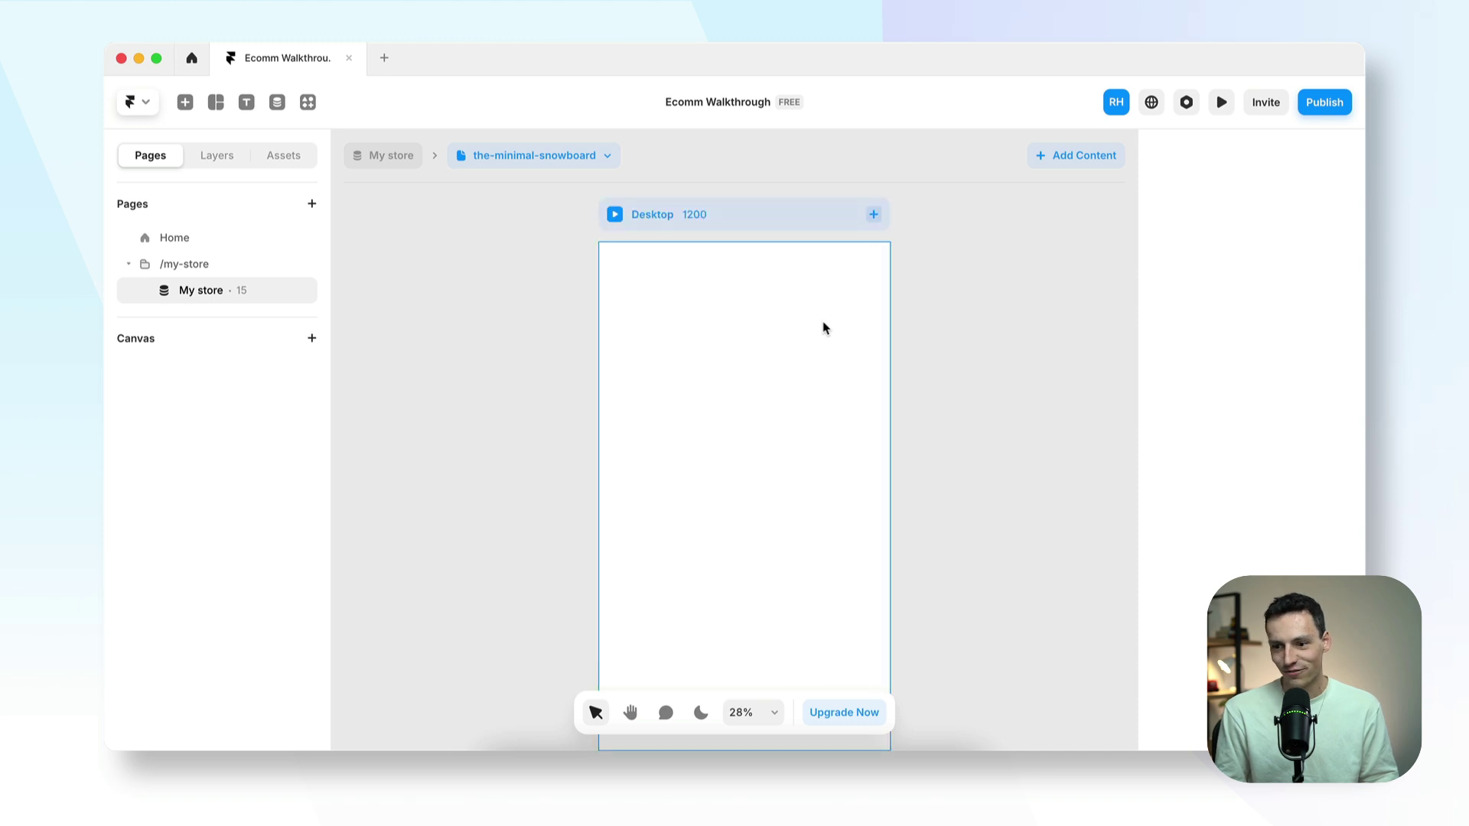
Copy the Banner and Navbar from the Home page into the Desktop frame of the My store detail page
click(200, 237)
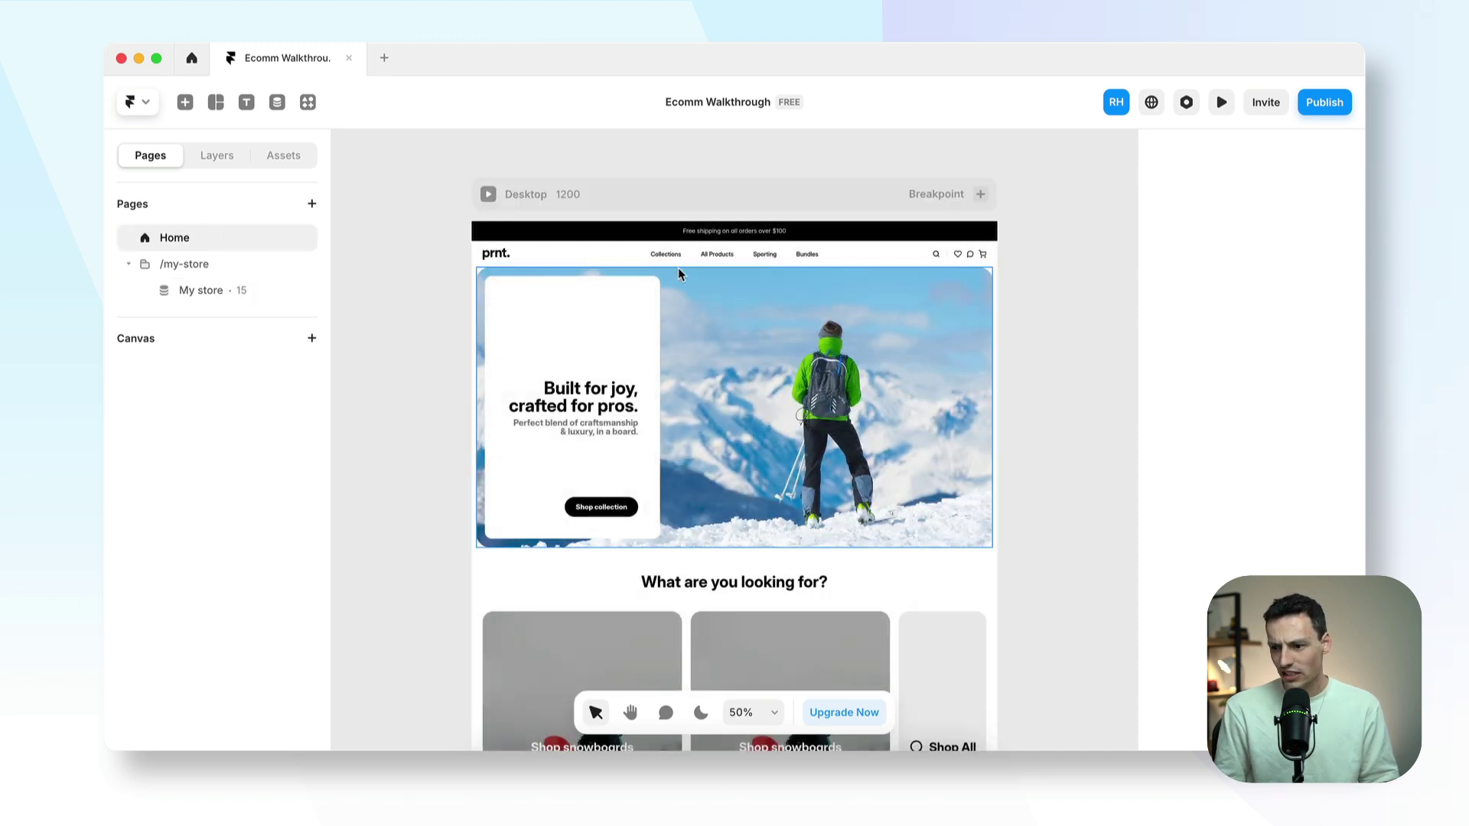
click(620, 252)
click(610, 234)
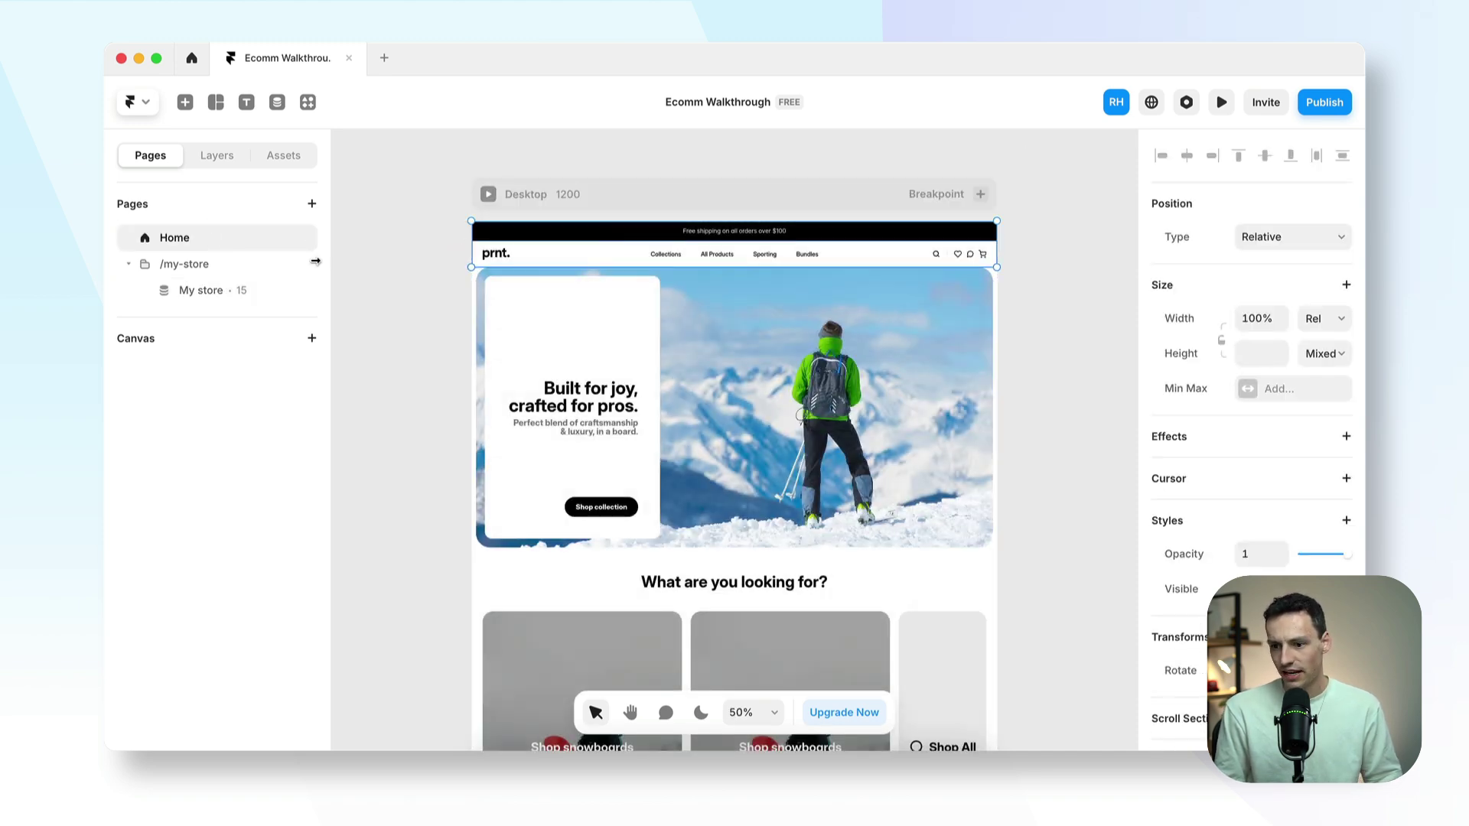
click(237, 289)
click(715, 265)
click(714, 265)
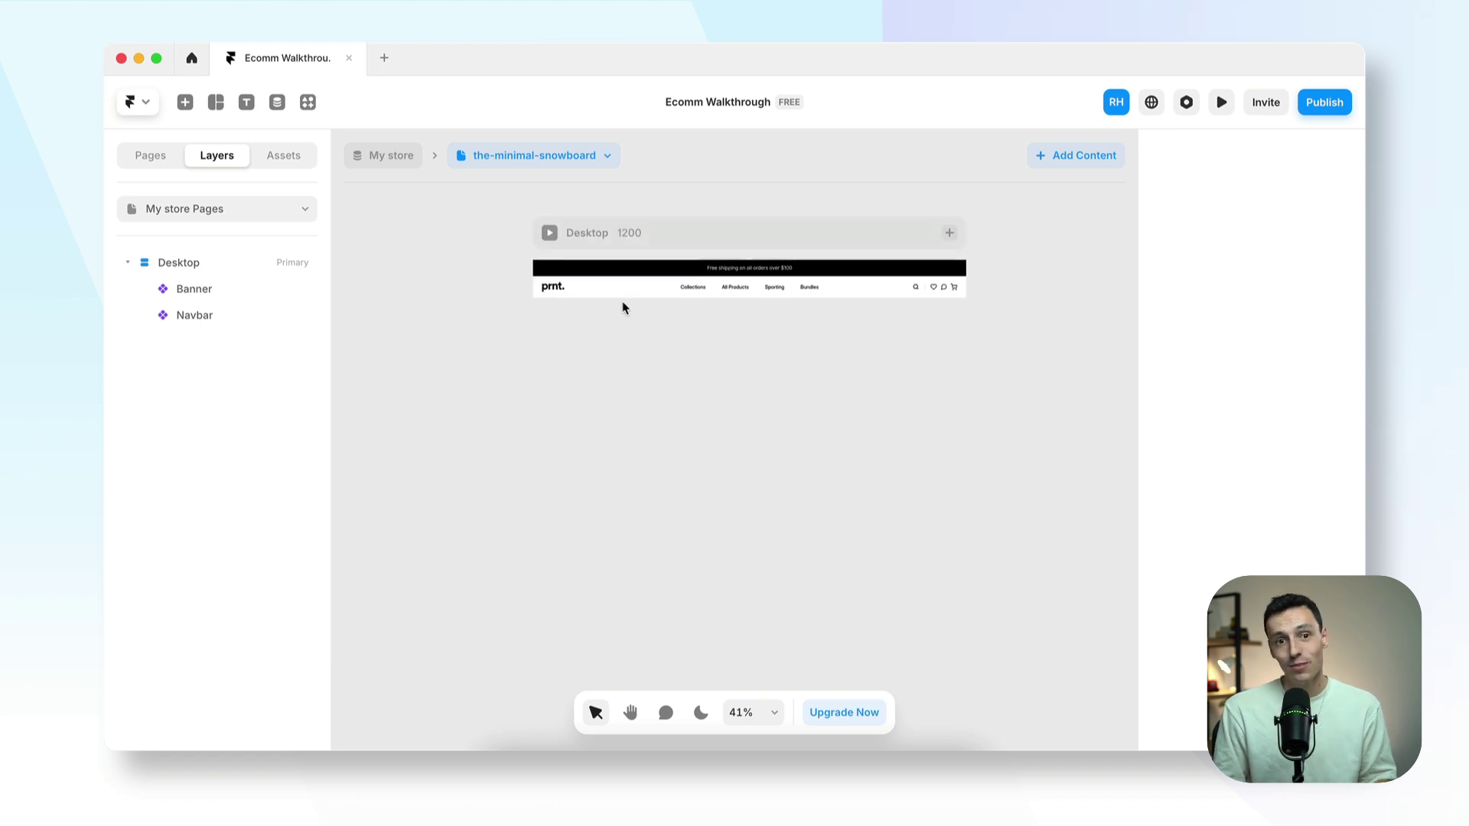
Add Frameship's Product Page section to the My store detail page, placing it inside the Desktop frame beneath the Navbar
click(310, 110)
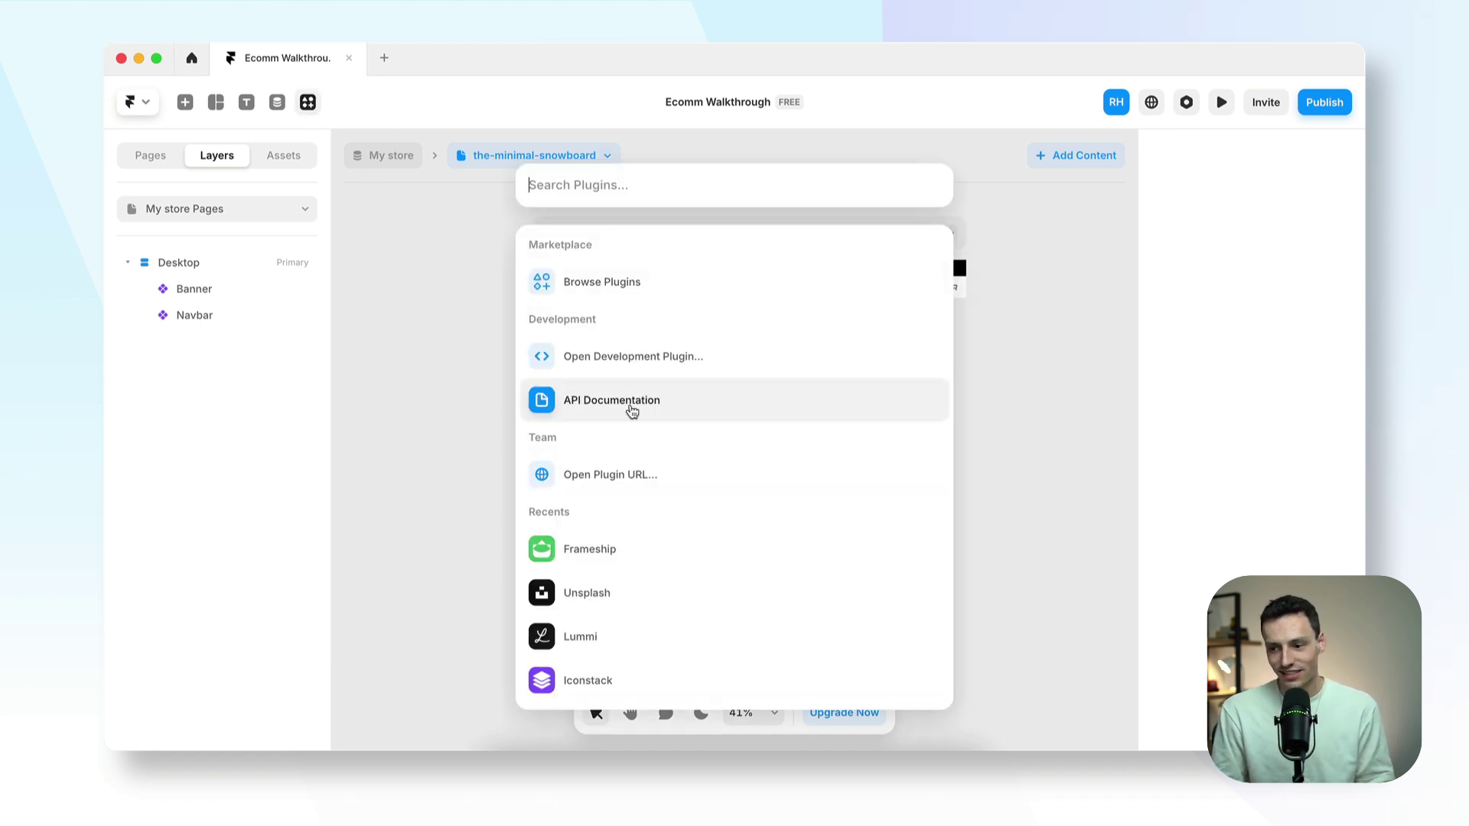
click(642, 549)
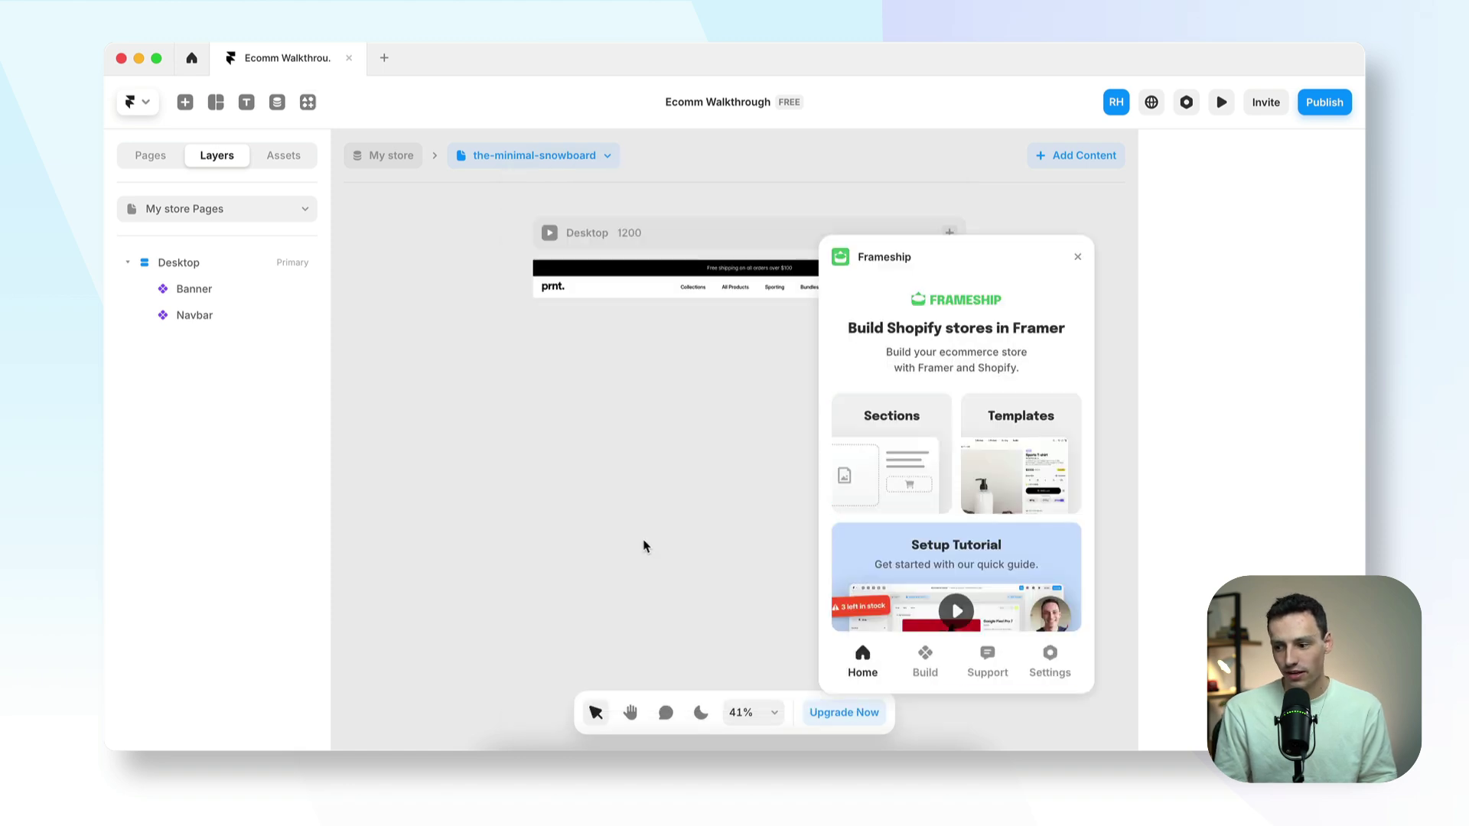
click(925, 656)
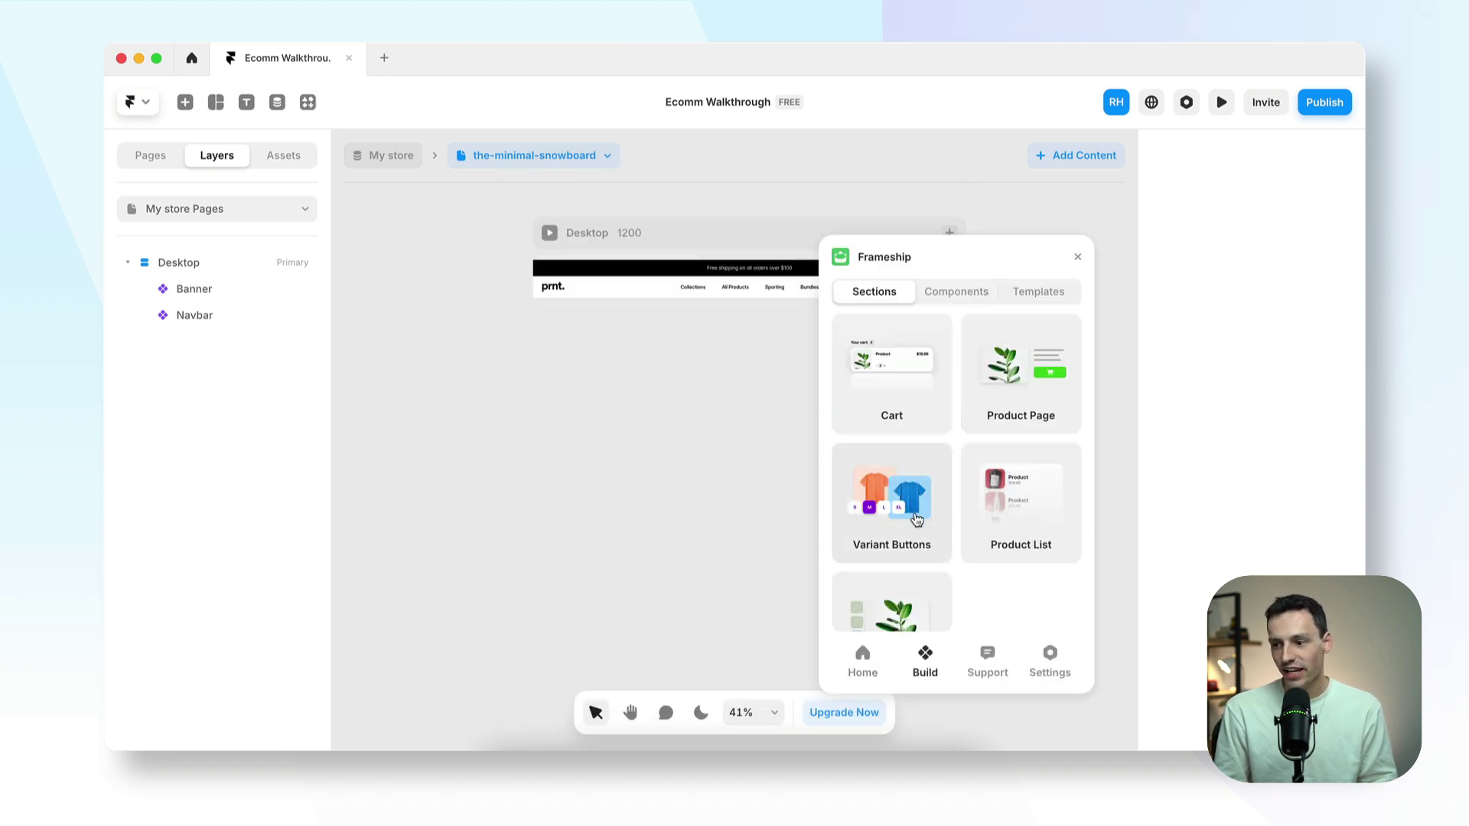
scroll(976, 470, down, 2)
click(956, 291)
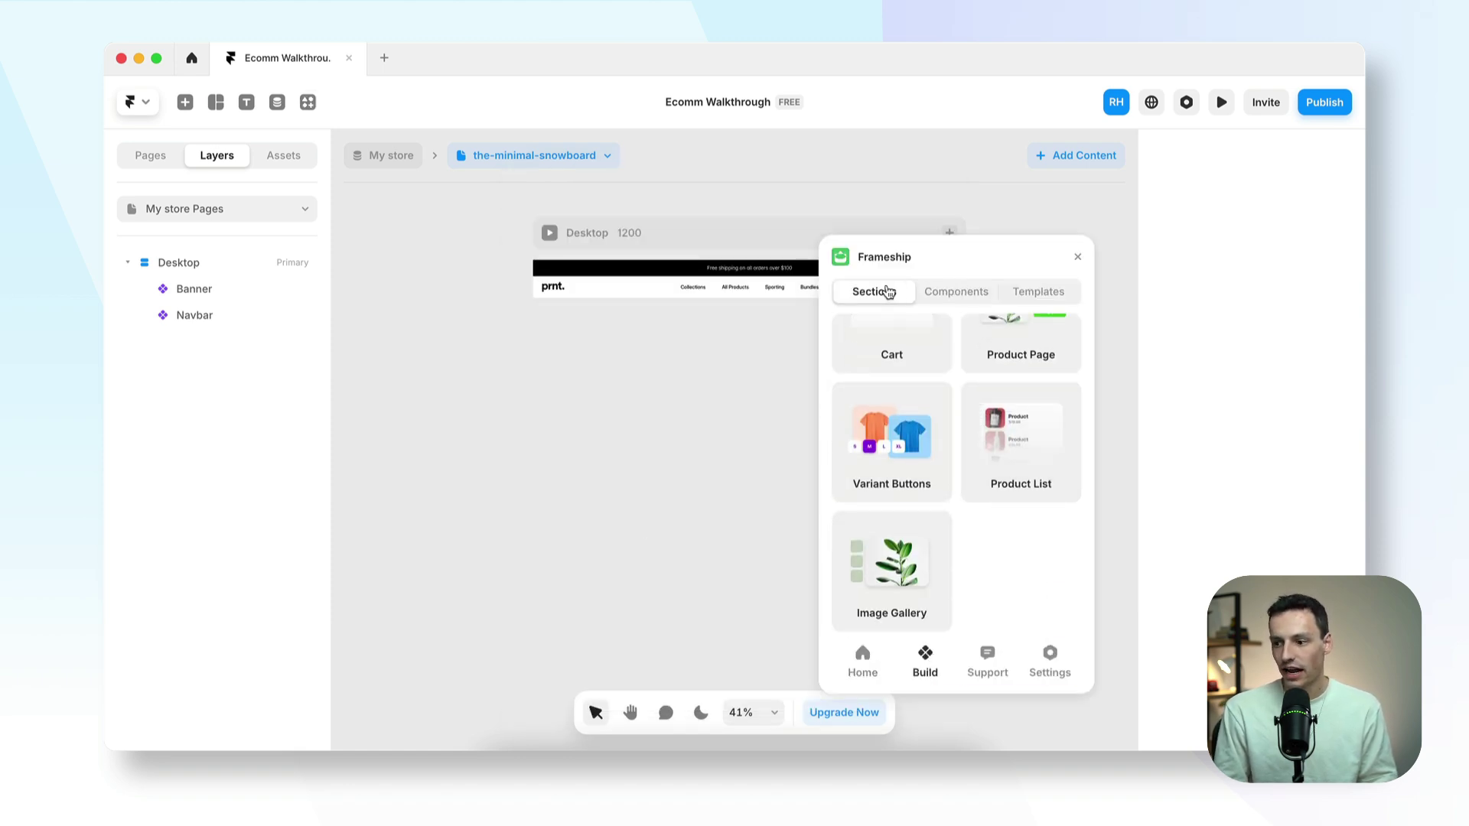
click(878, 293)
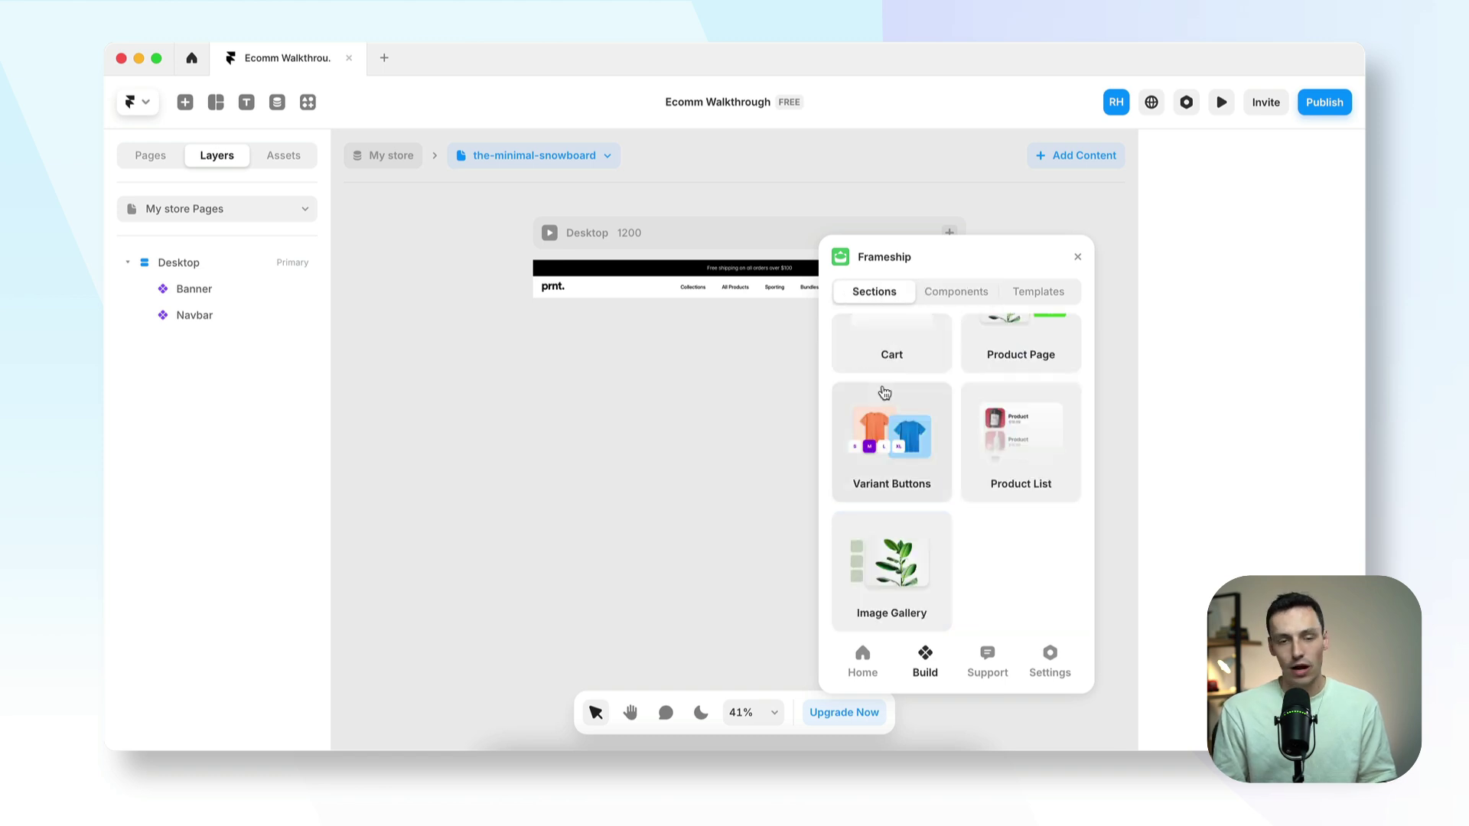
scroll(904, 466, up, 2)
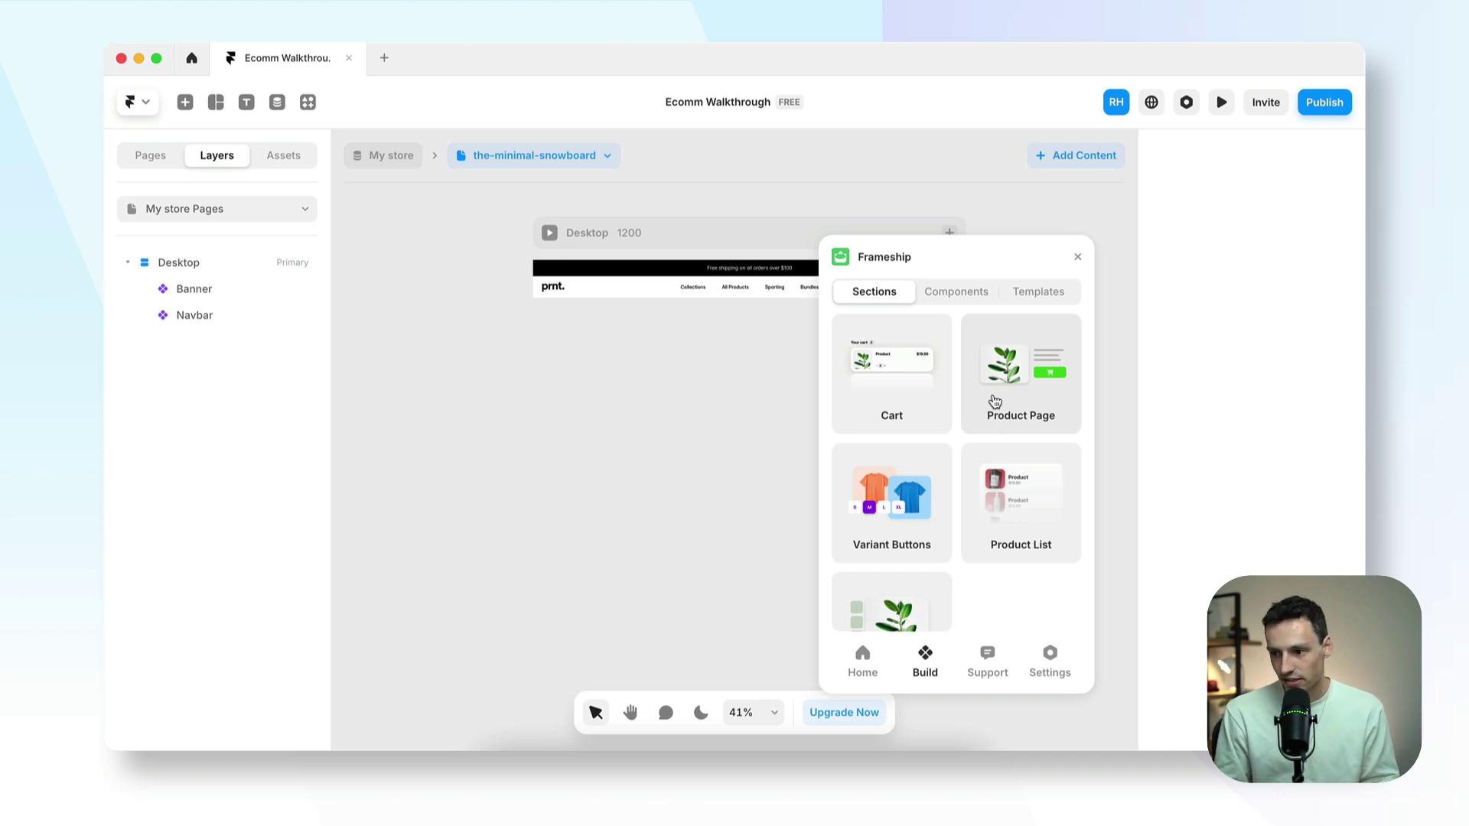
scroll(633, 410, right, 3)
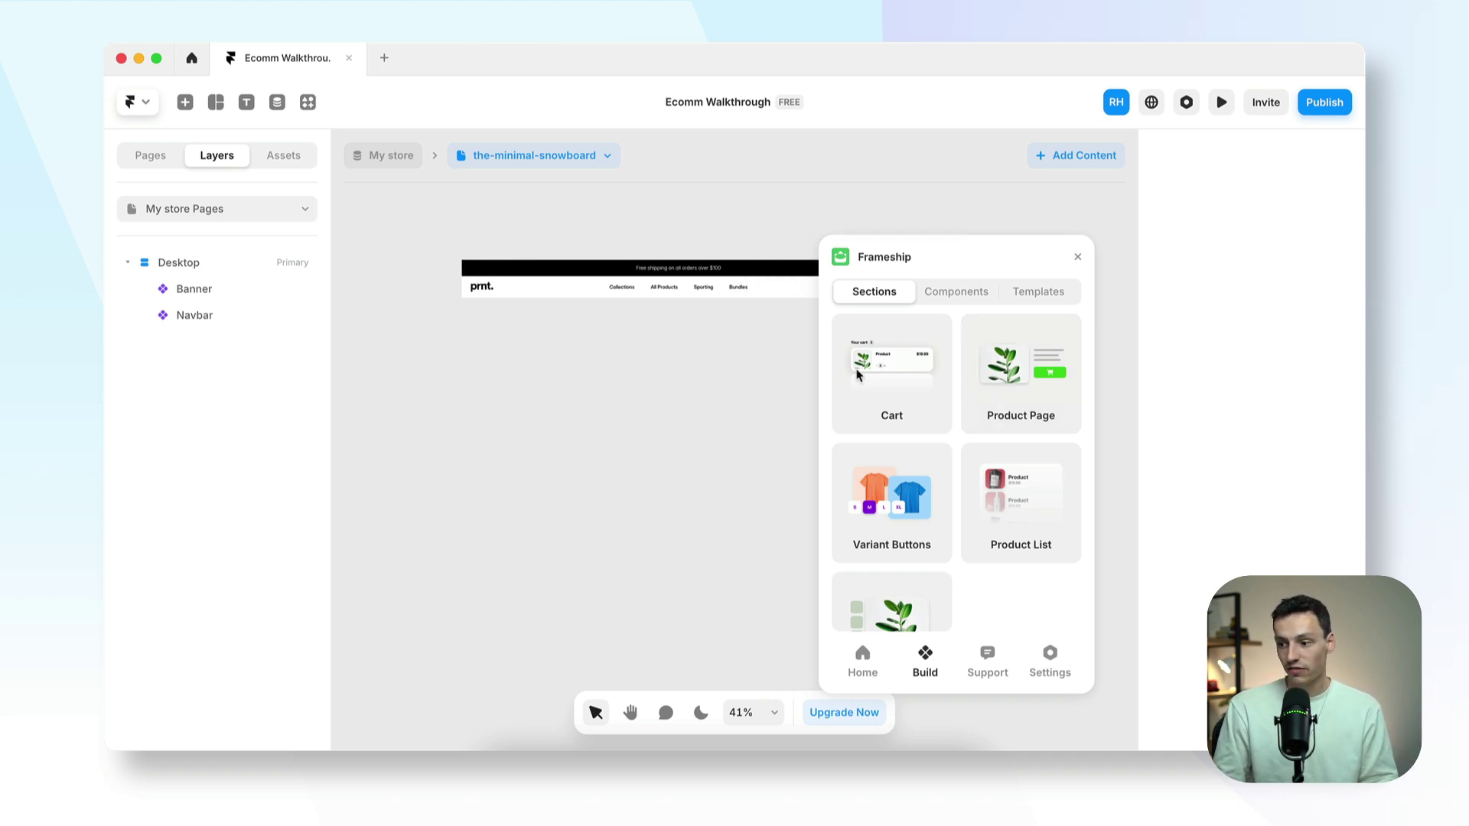
click(984, 378)
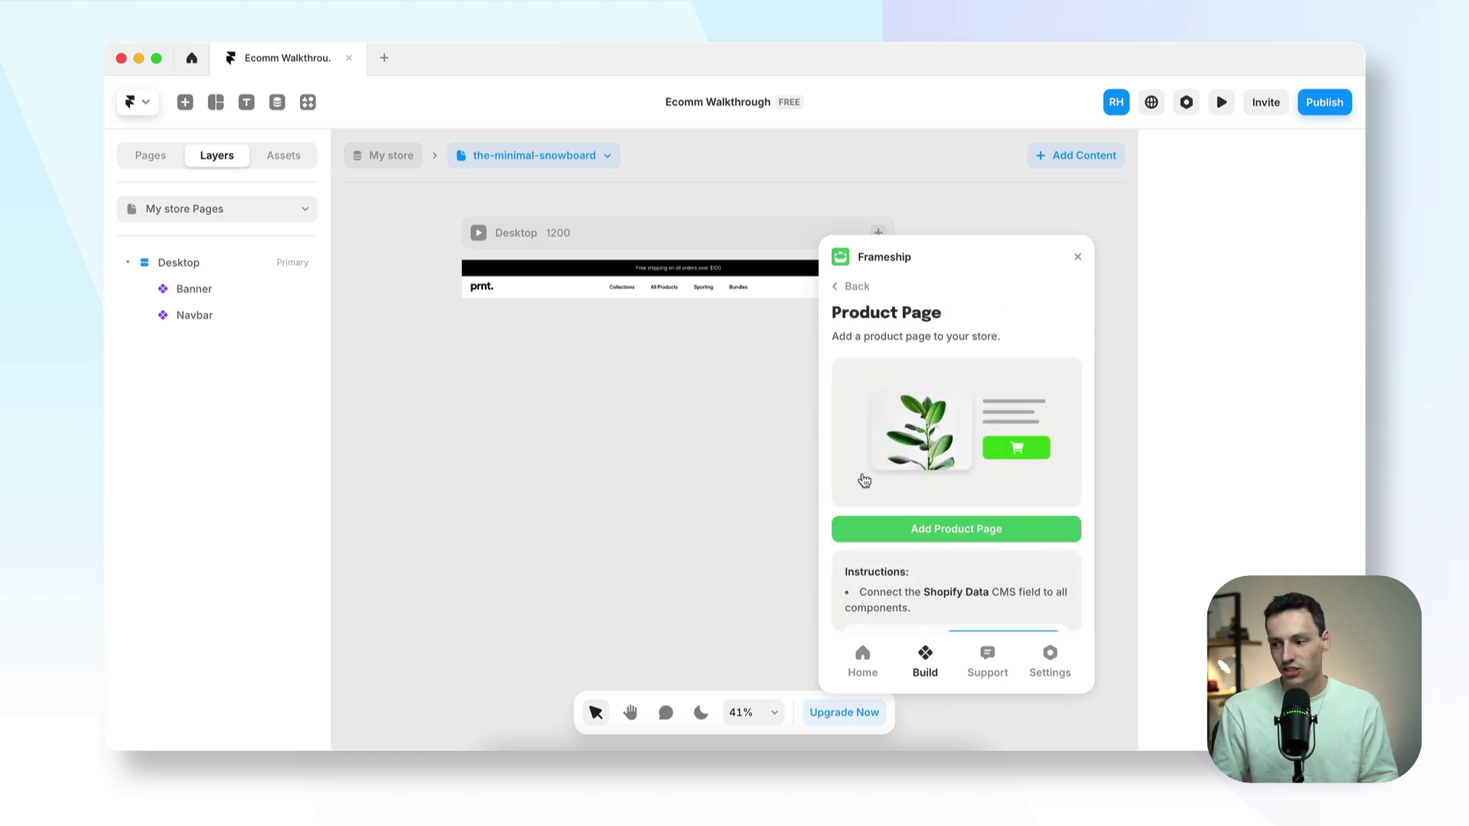
click(872, 528)
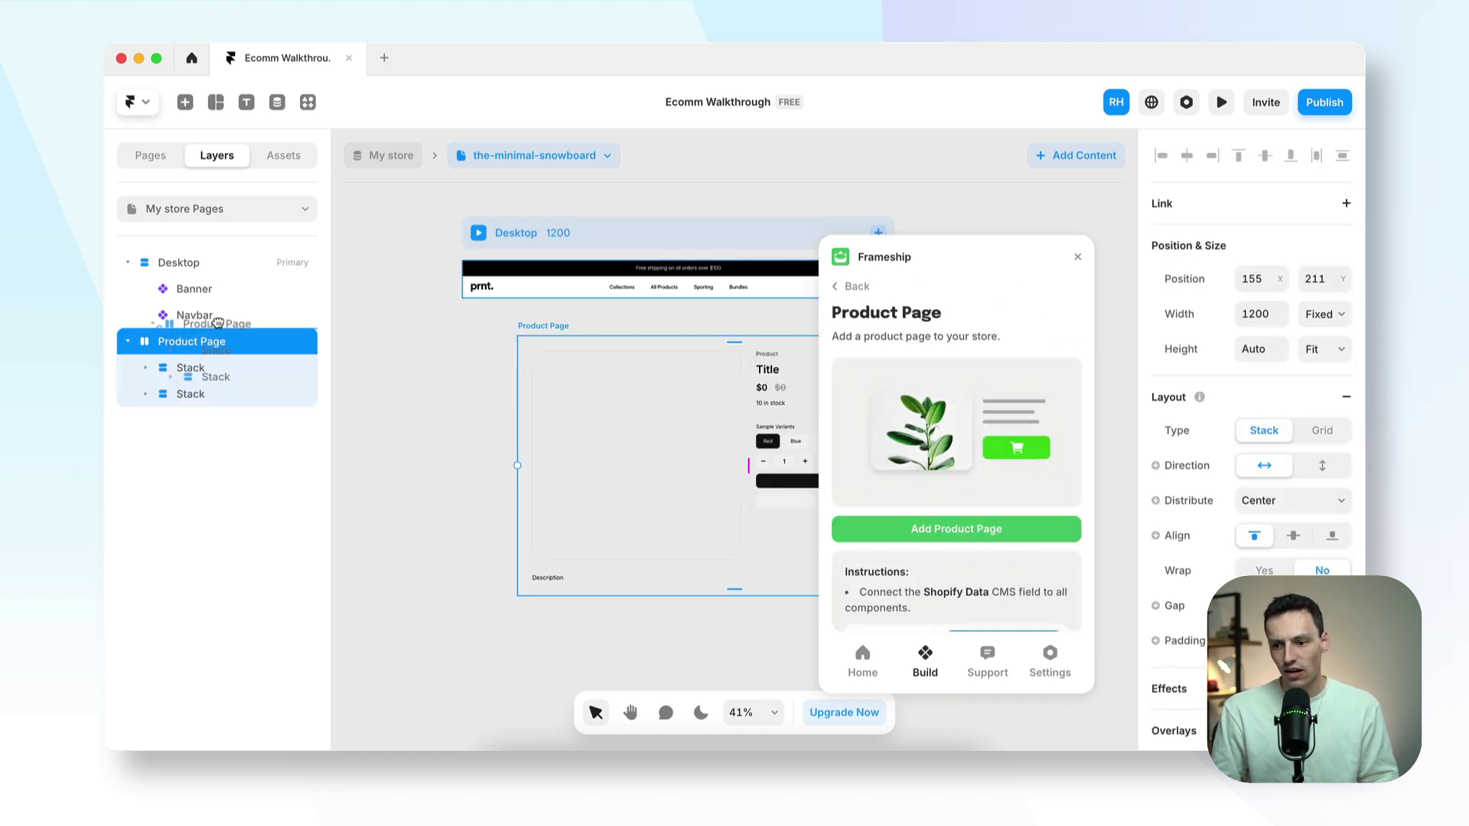
click(1077, 256)
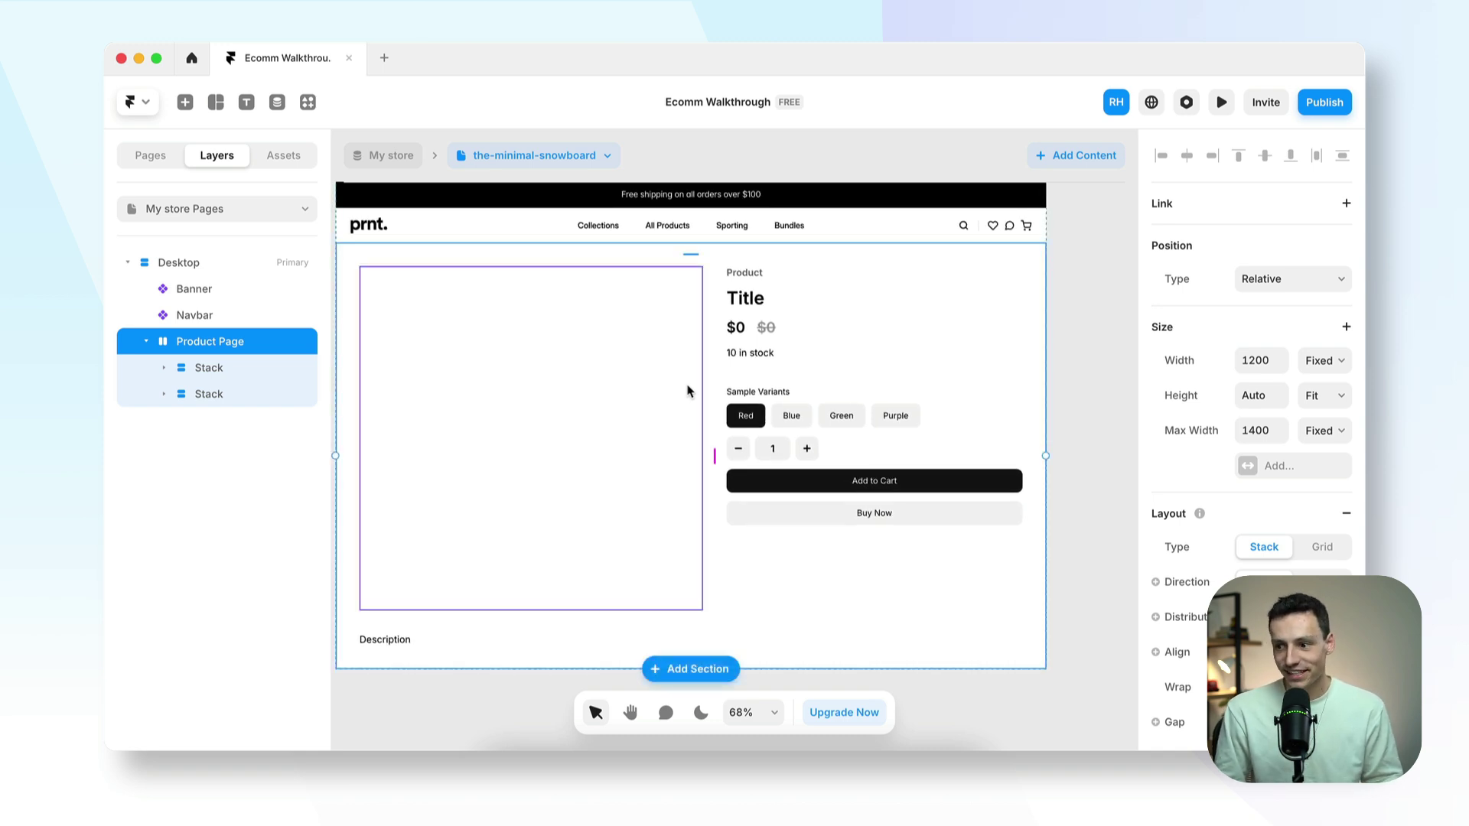
Bind the Price label's Shopify data property to the collection's Shopify Data variable
click(755, 300)
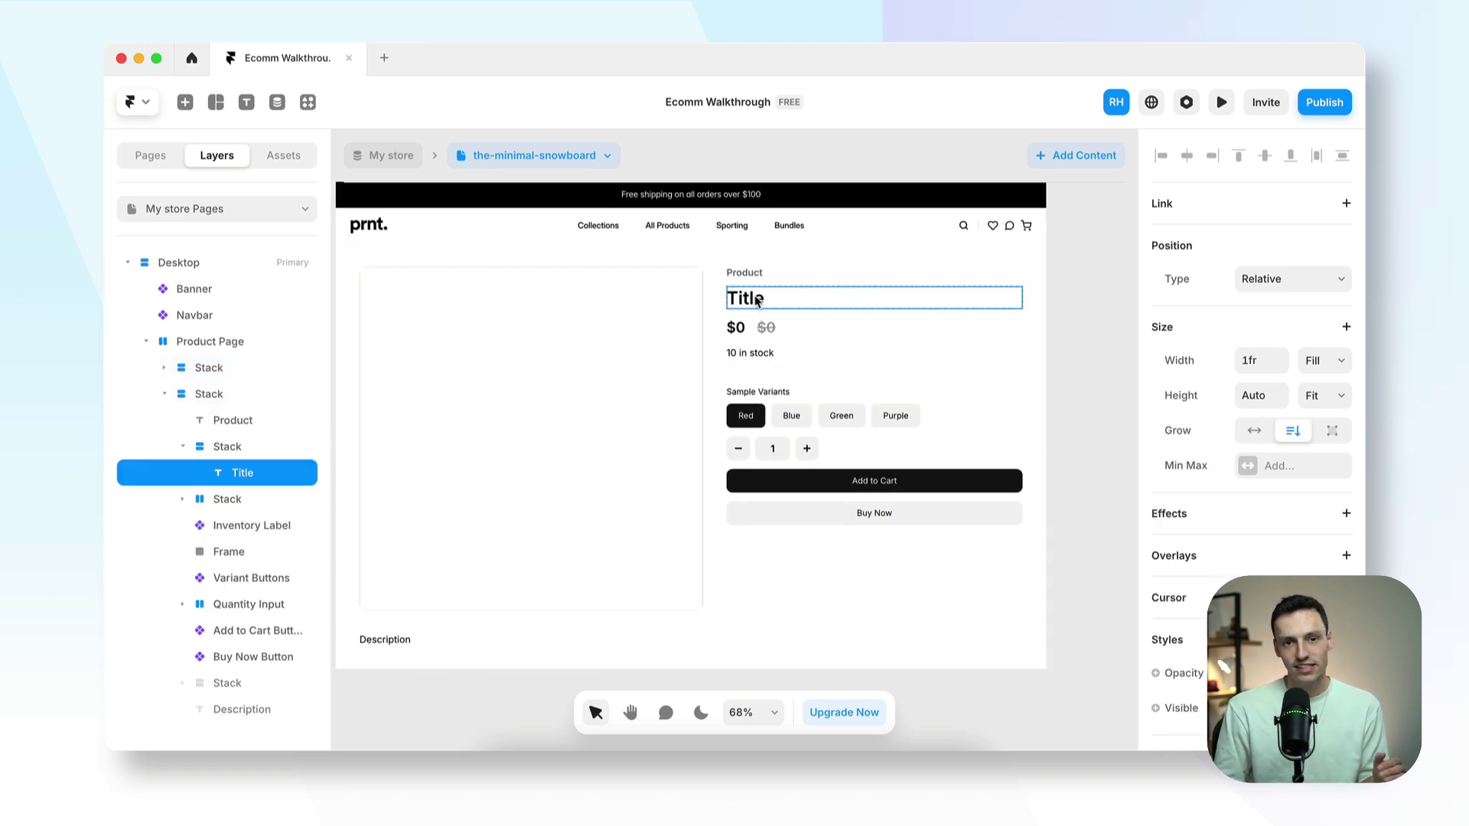
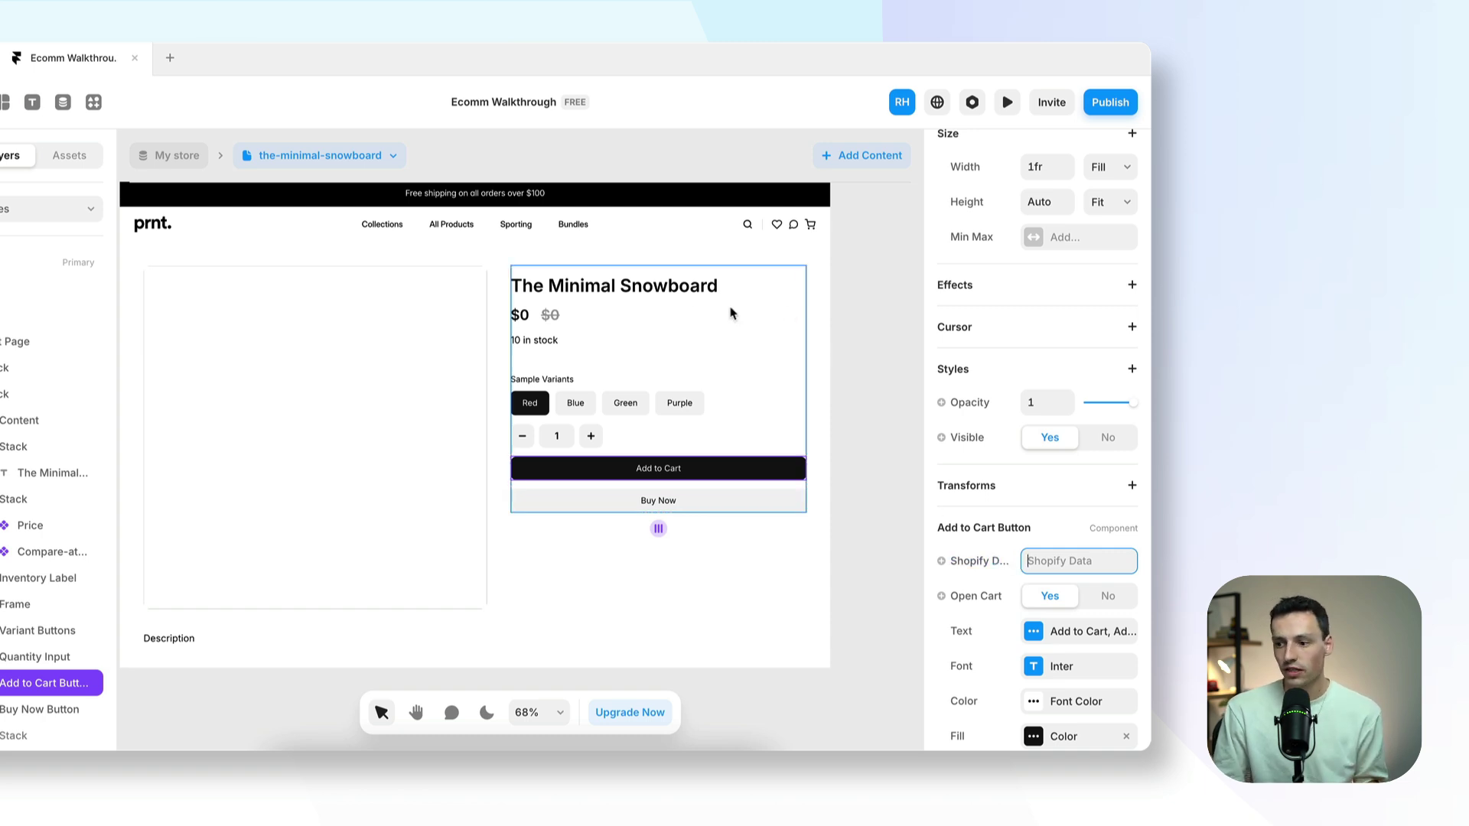
double_click(531, 320)
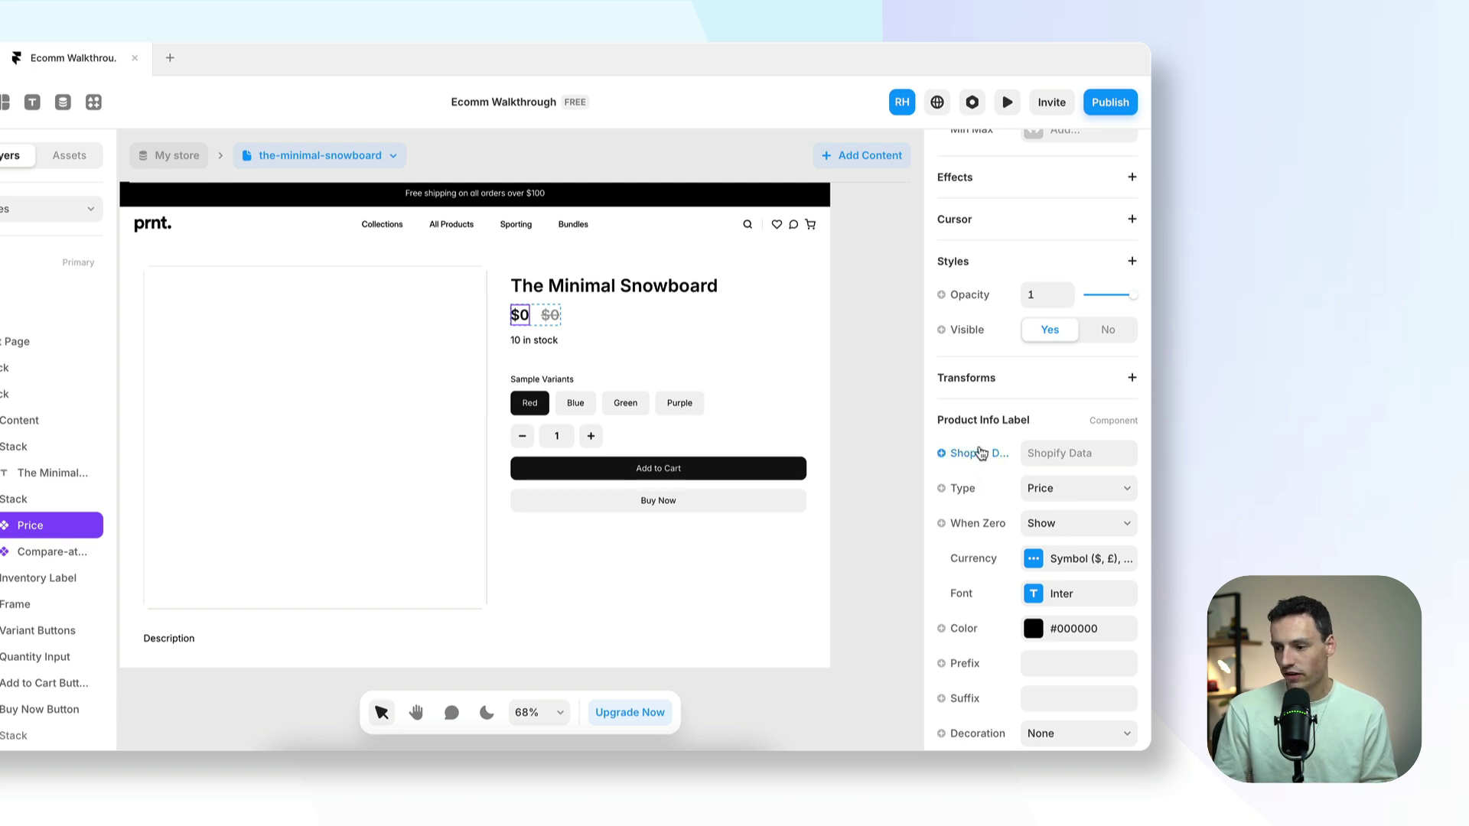
click(981, 453)
mouse_move(981, 528)
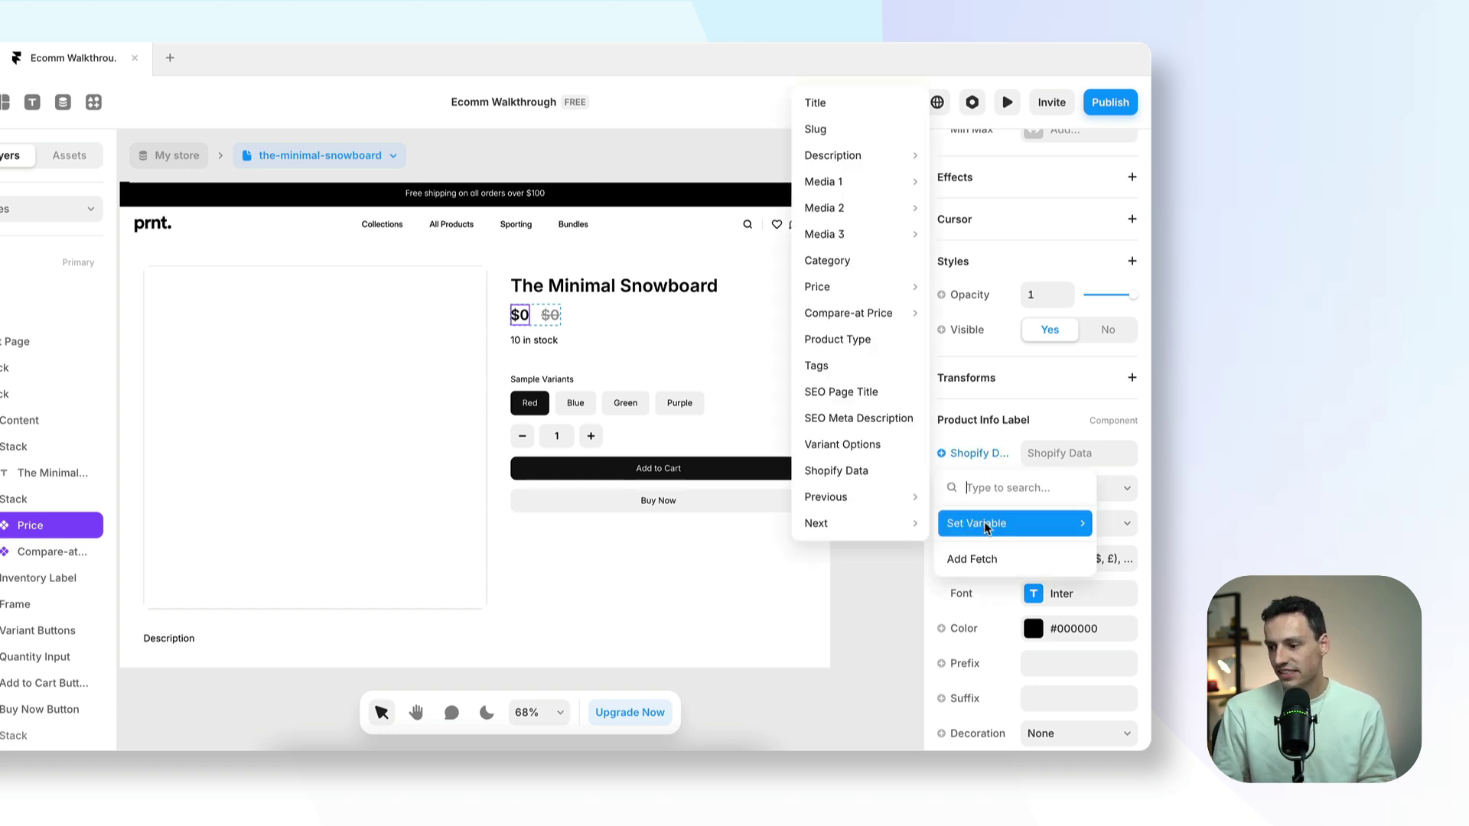
click(833, 469)
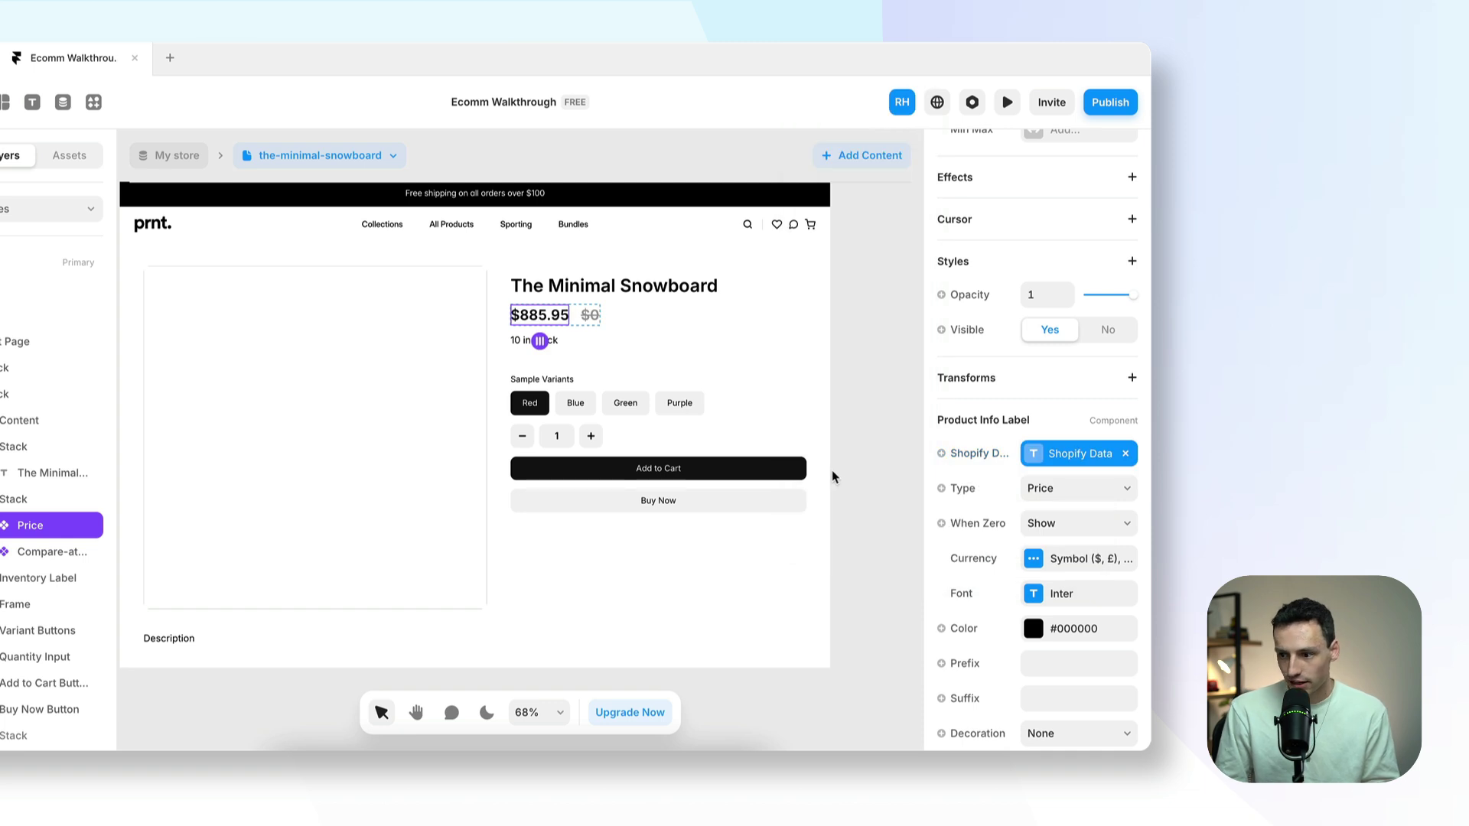
Bind the Inventory Label beneath the price to the collection's Shopify Data variable
click(519, 345)
scroll(1031, 616, down, 2)
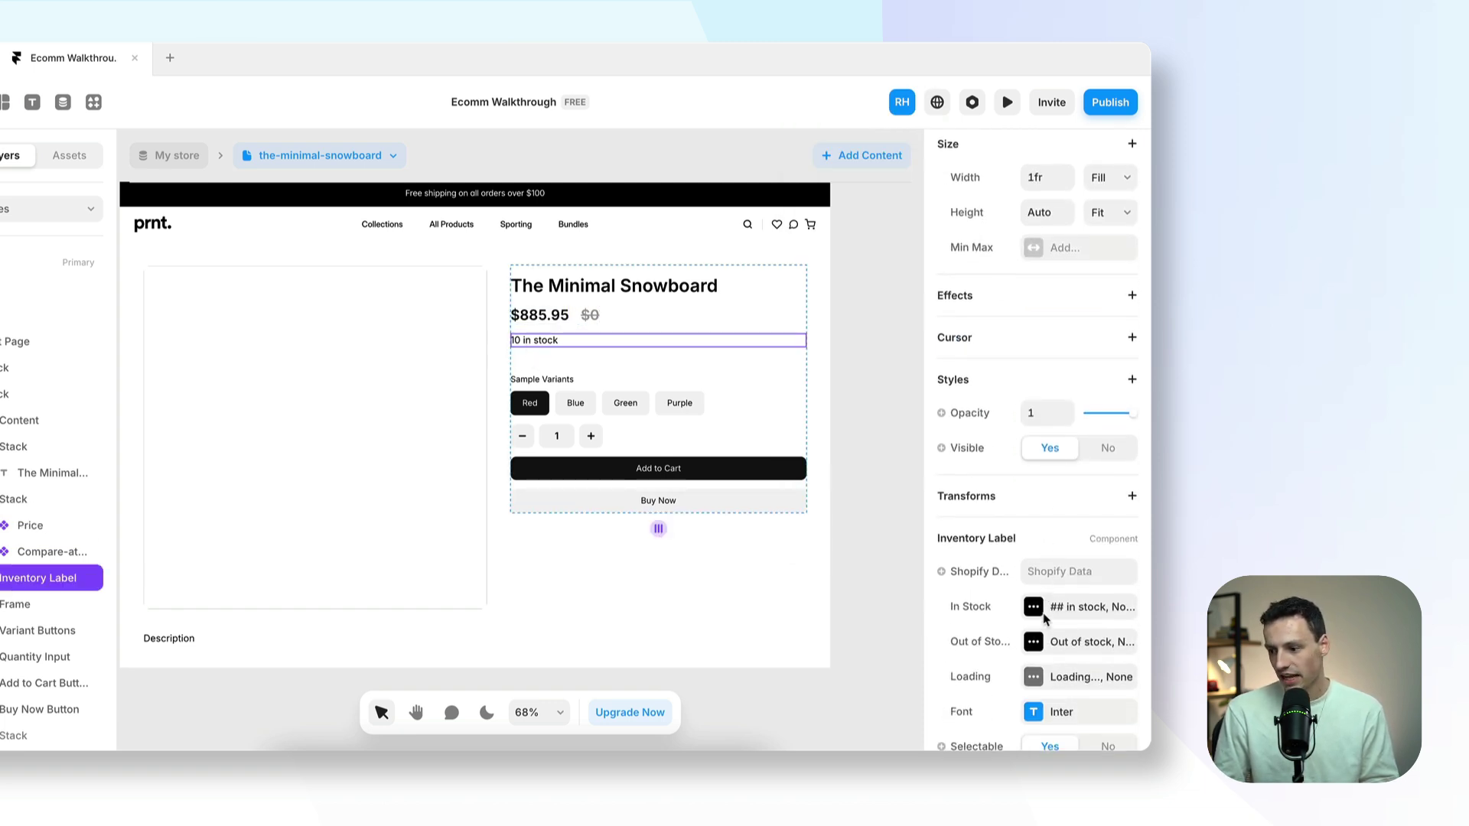
click(957, 570)
mouse_move(978, 638)
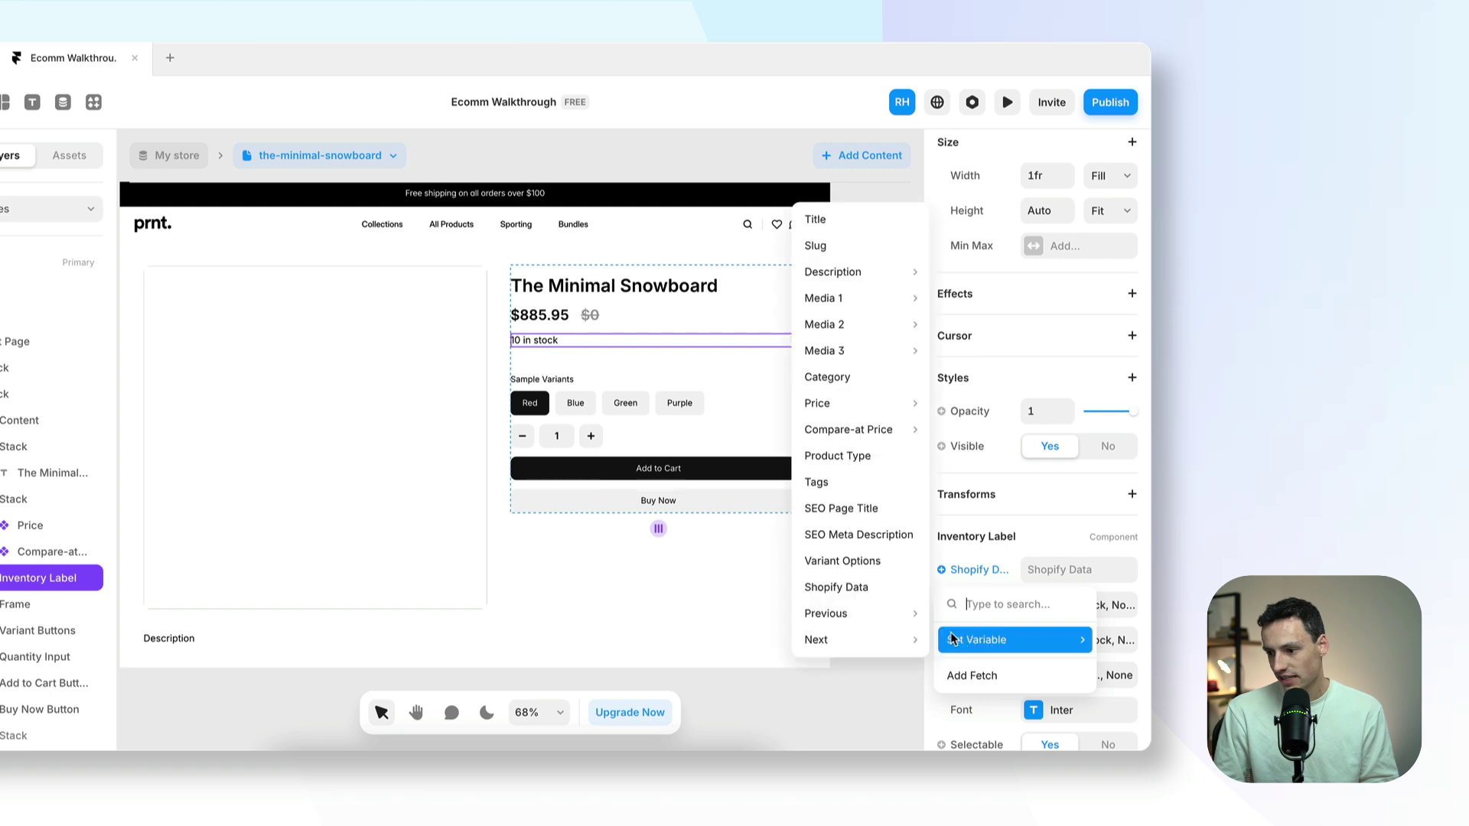
click(842, 588)
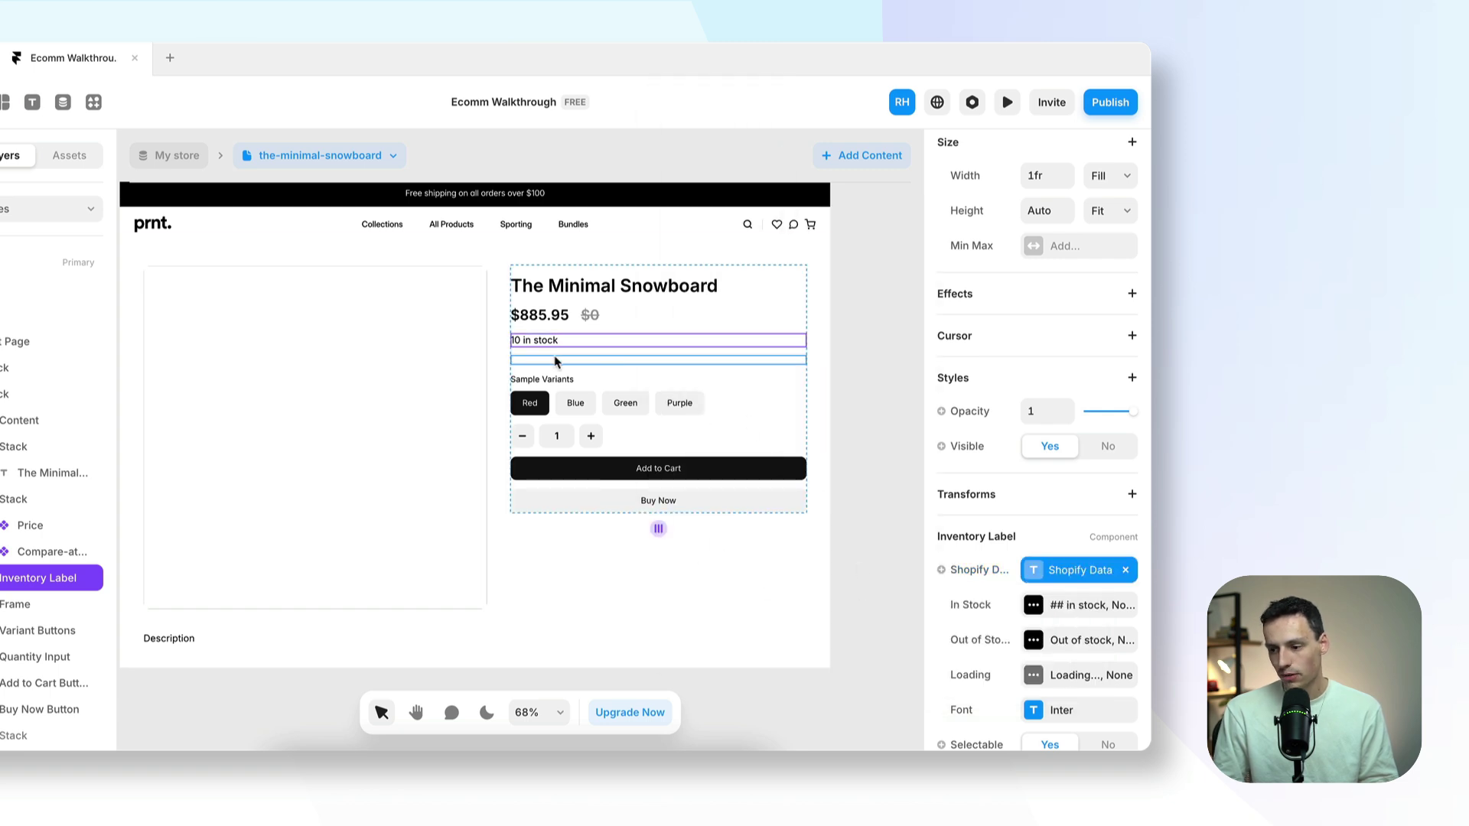
Bind the Variant Buttons component to the Shopify Data variable and its variant options property to the Variant Options variable
click(530, 398)
scroll(1034, 587, down, 1)
click(979, 540)
mouse_move(991, 609)
click(872, 559)
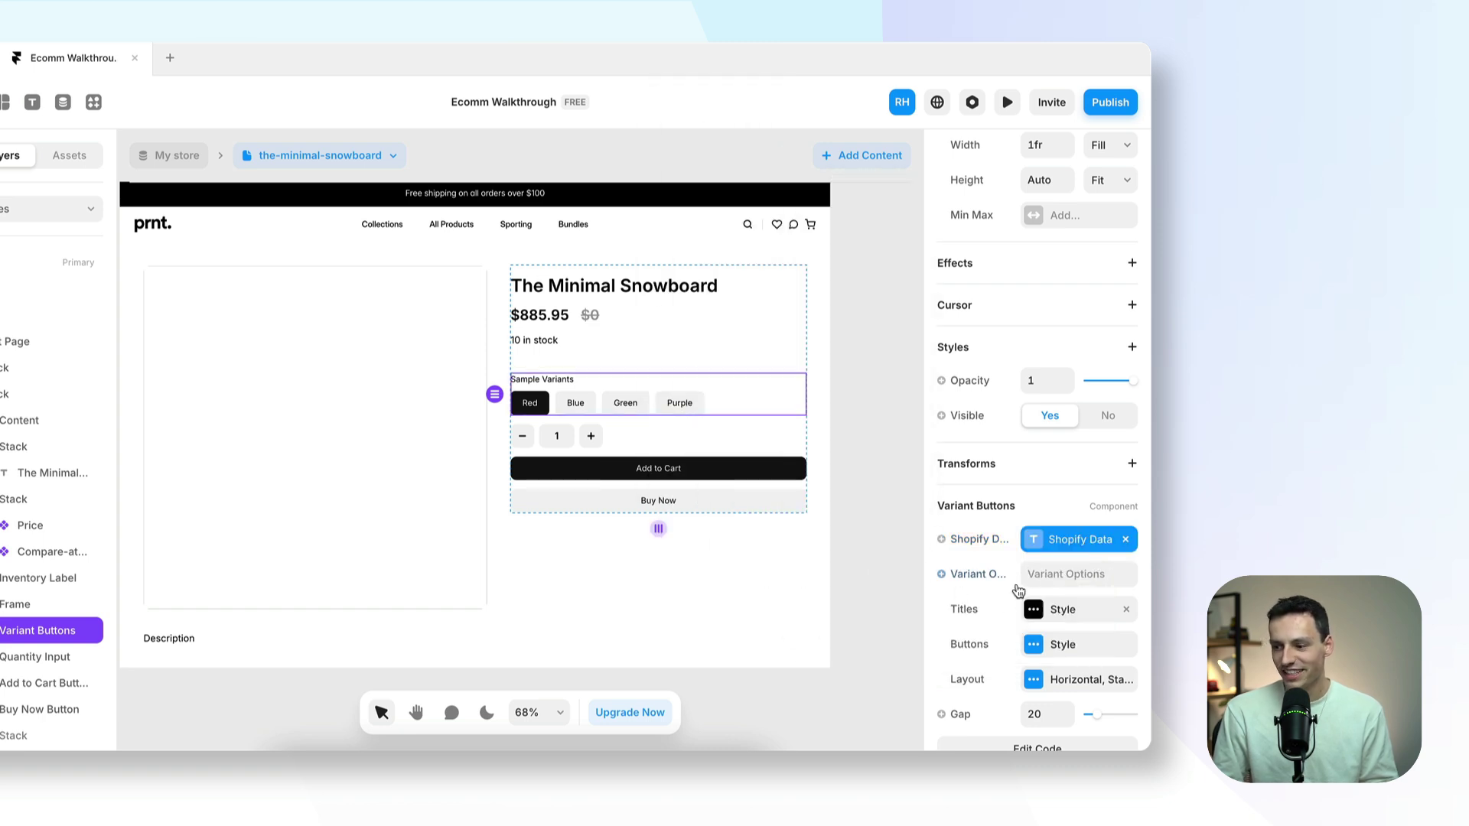
click(992, 575)
mouse_move(987, 643)
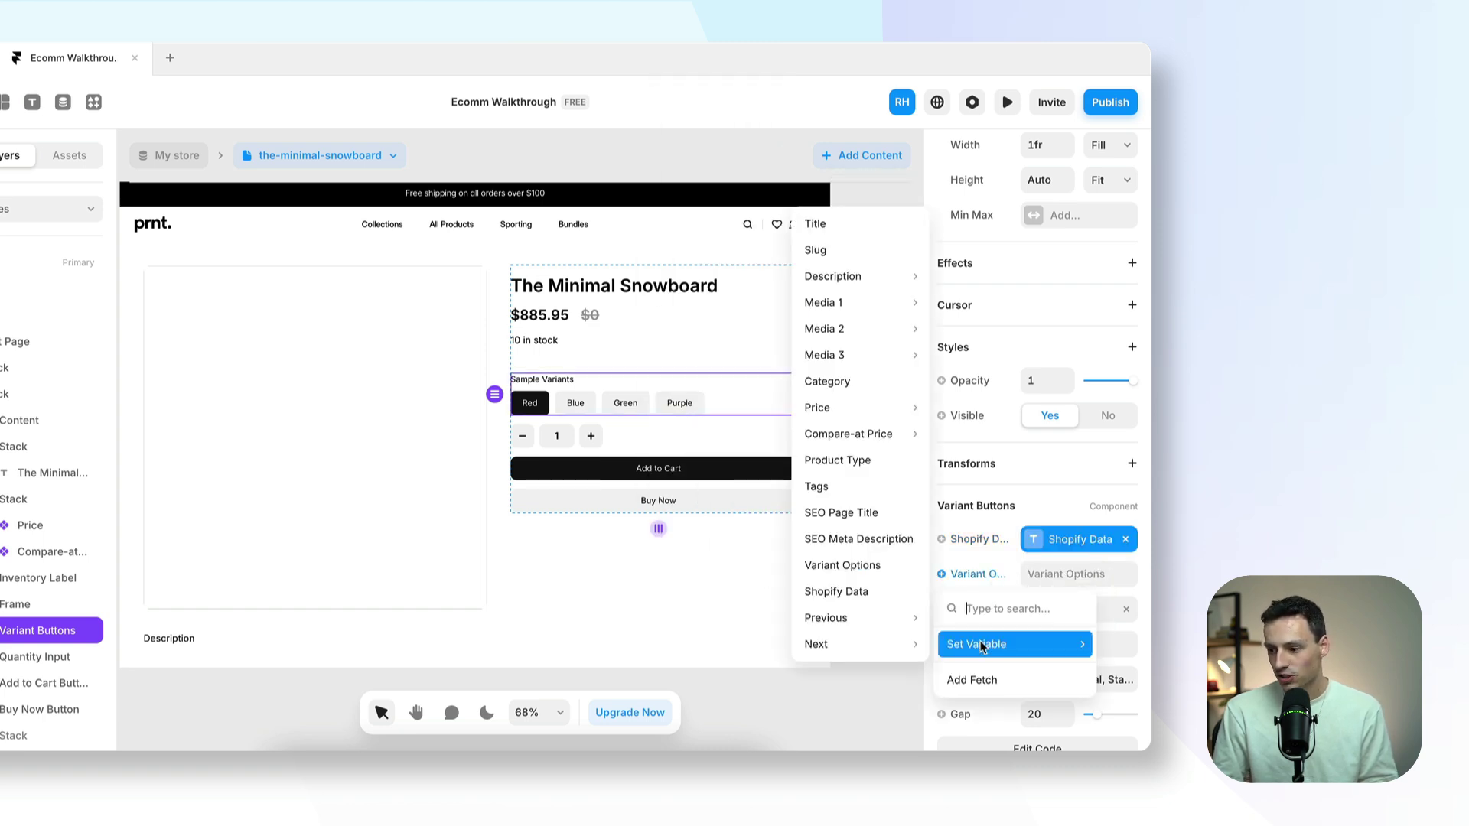
click(862, 566)
Select the quantity Input, Add and Subtract components together and bind them to the Shopify Data variable
click(562, 436)
shift+click(592, 438)
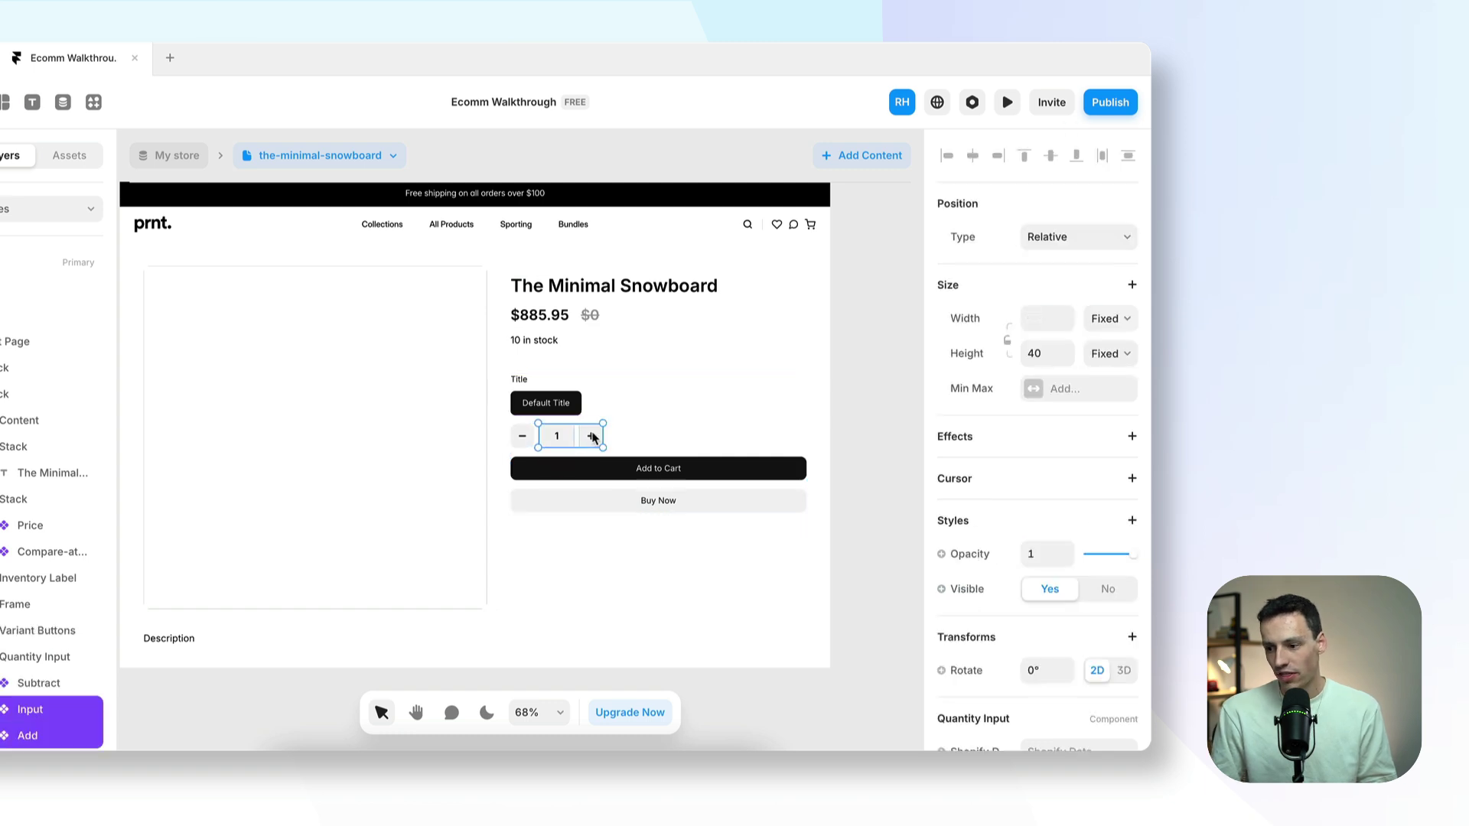
shift+click(522, 436)
scroll(1044, 599, down, 4)
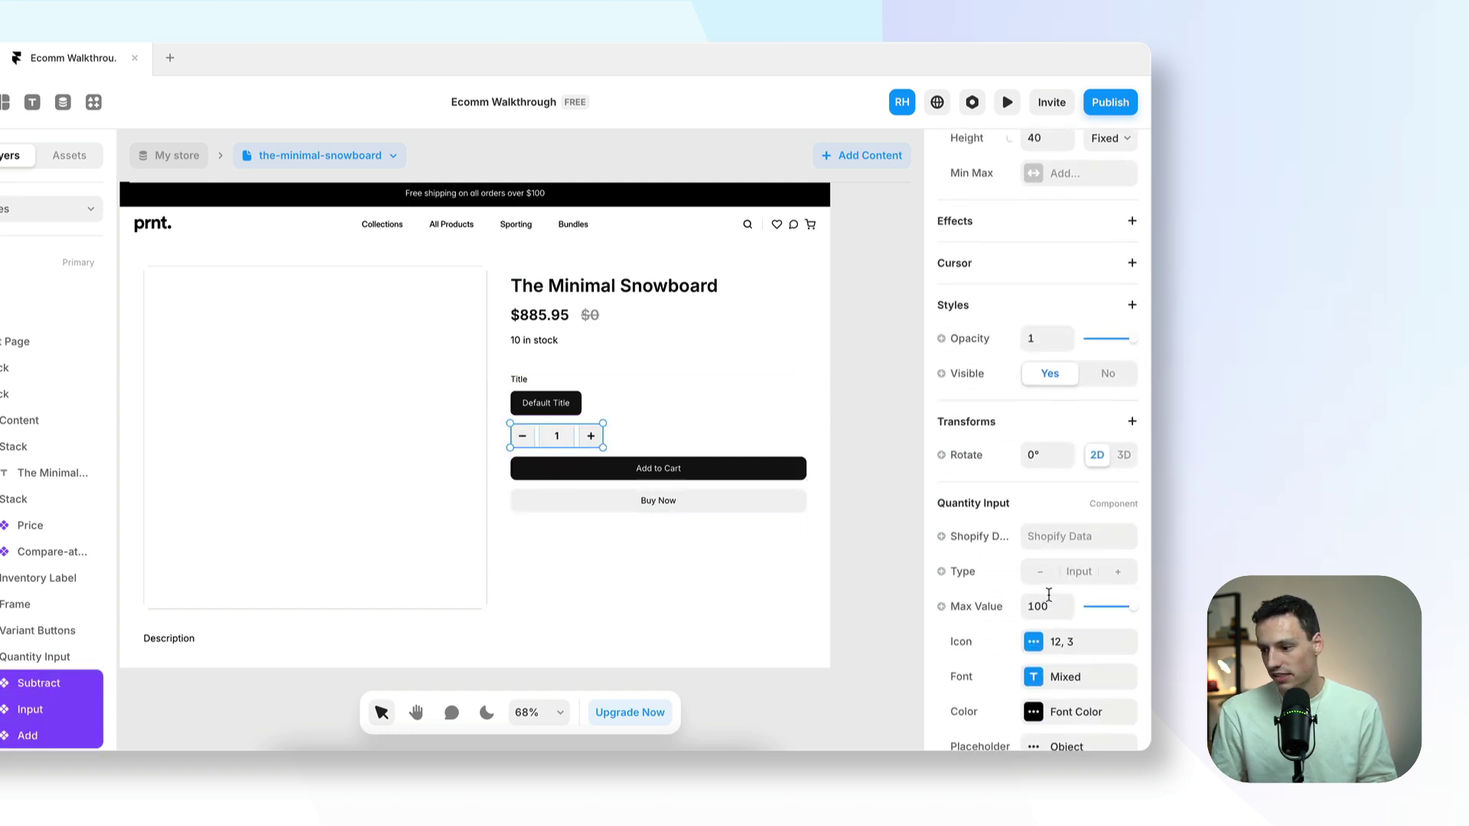
click(982, 544)
mouse_move(987, 608)
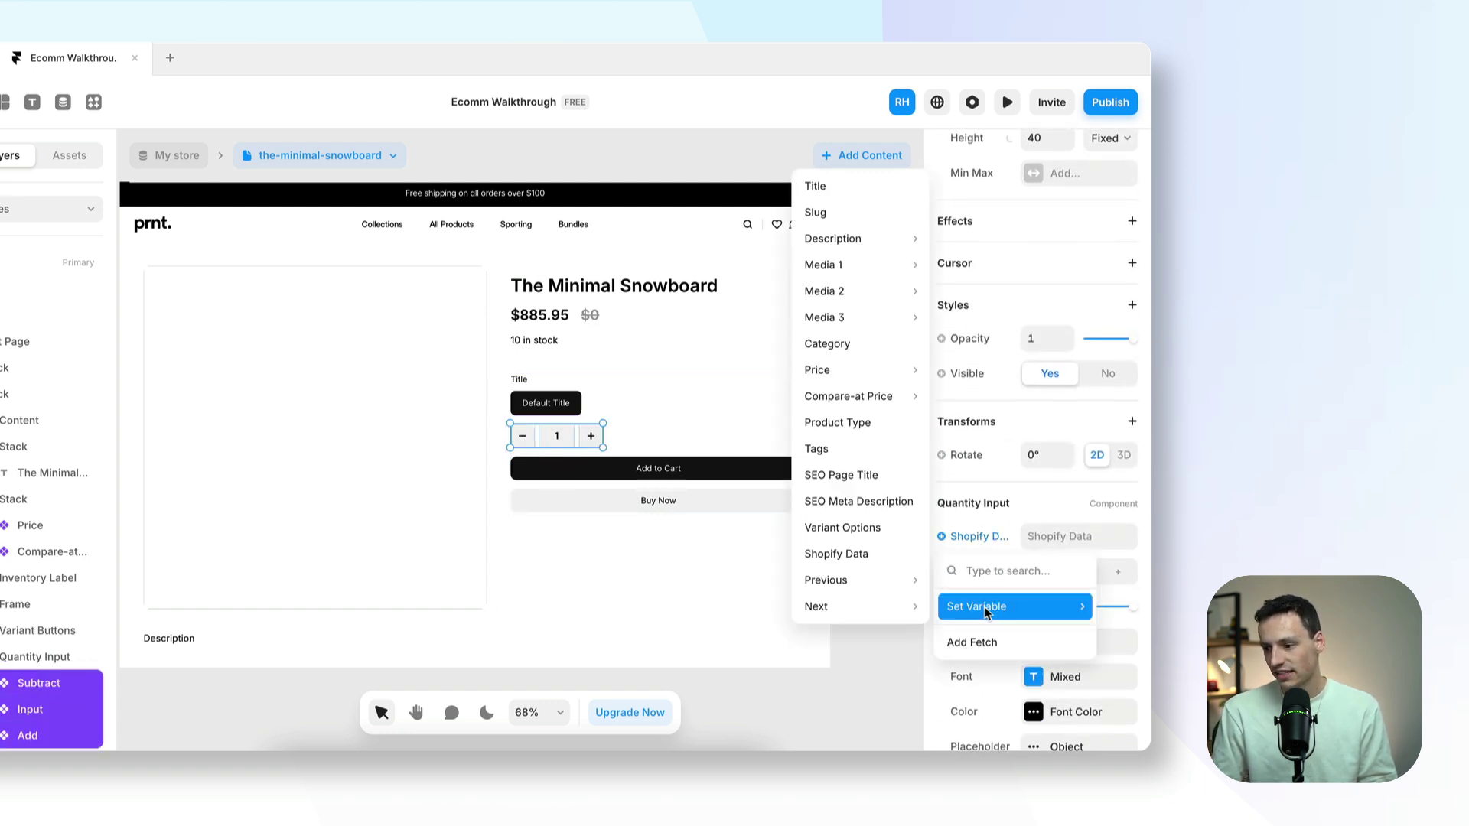
click(861, 556)
Bind the Add to Cart Button's Shopify data property to the Shopify Data variable
click(728, 468)
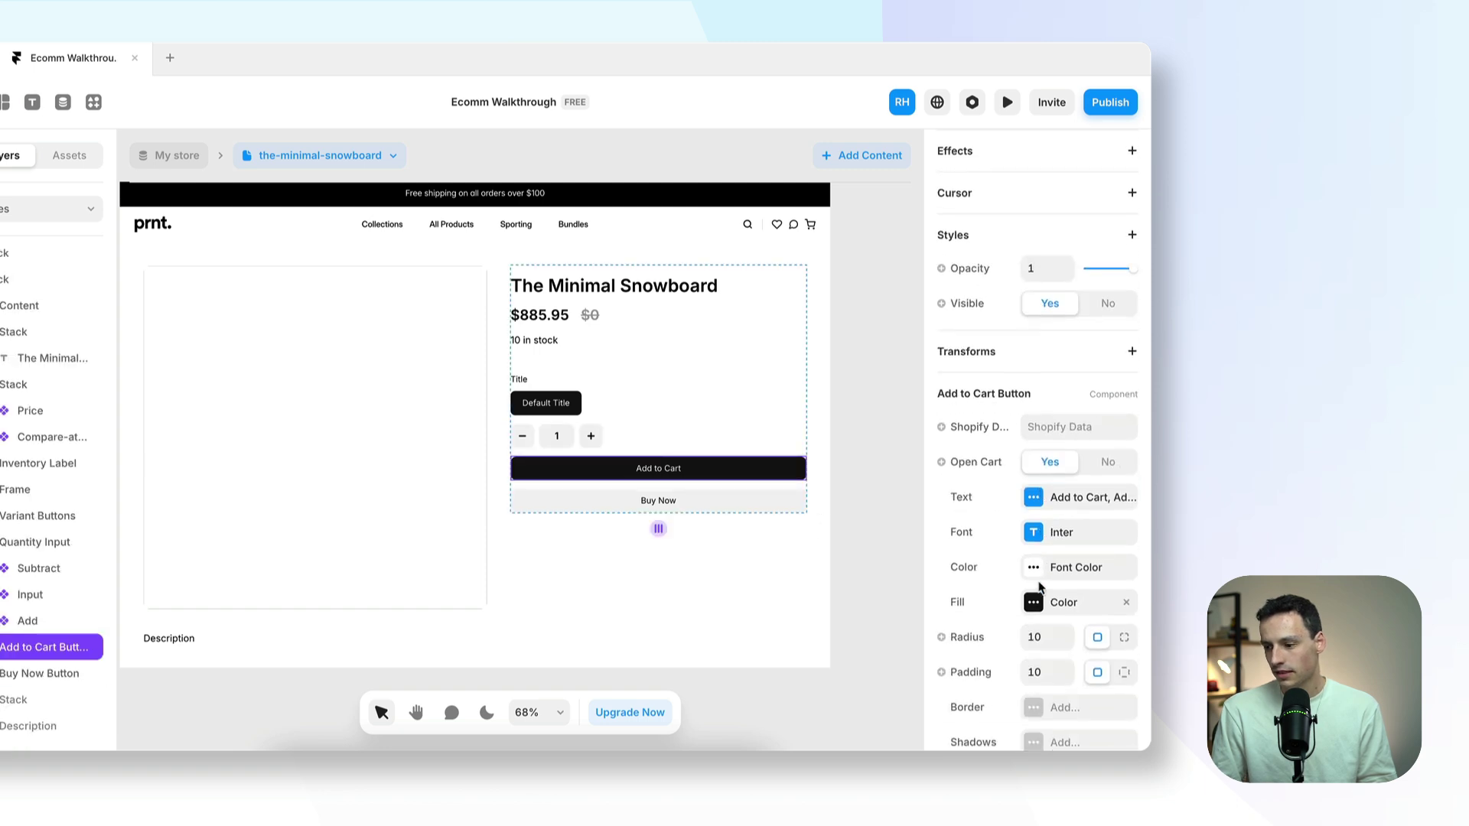
click(973, 427)
mouse_move(983, 497)
mouse_move(866, 492)
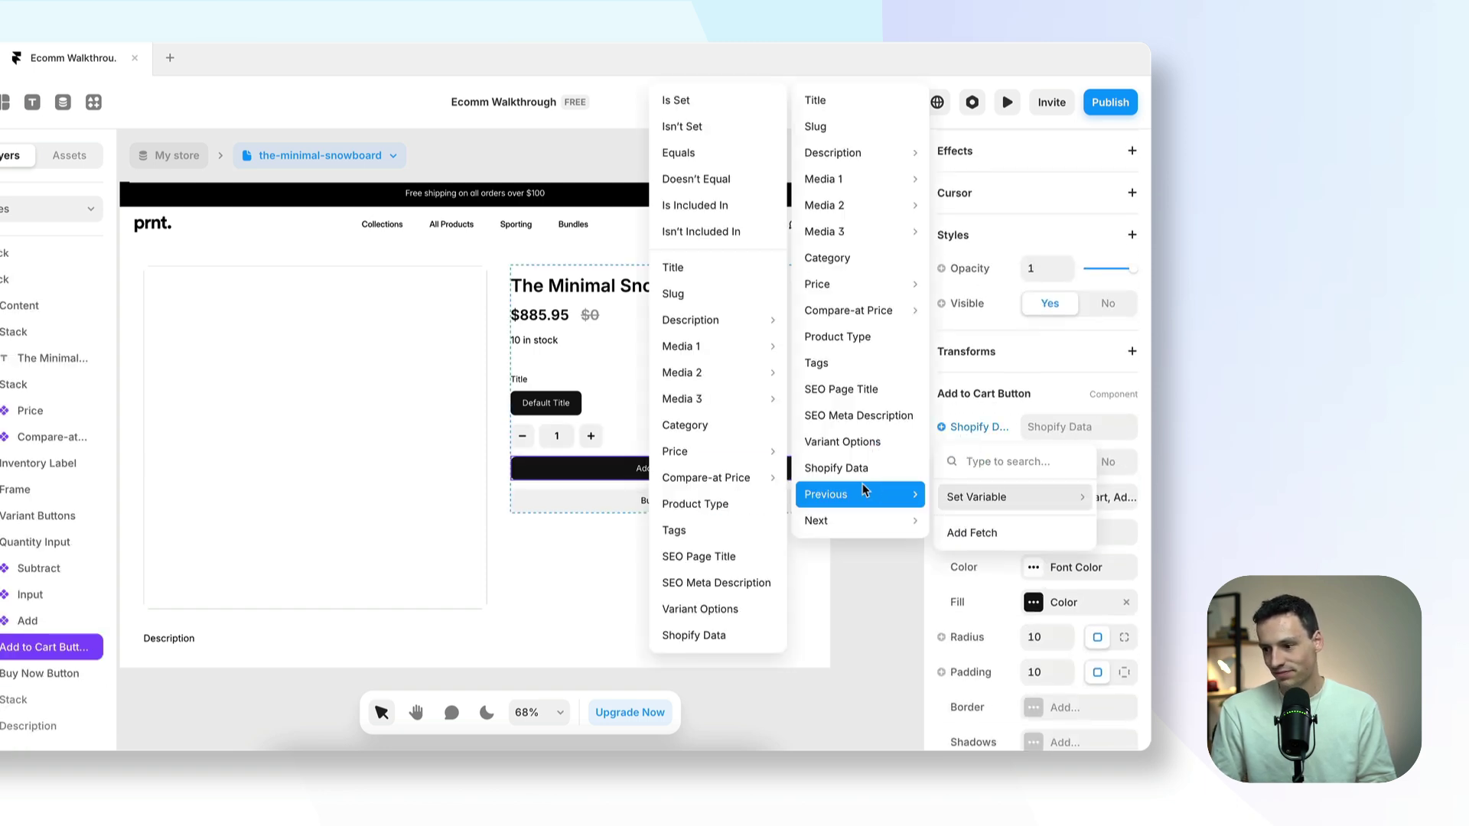
click(849, 468)
Bind the Buy Now Button's Shopify data property to the Shopify Data variable
click(732, 499)
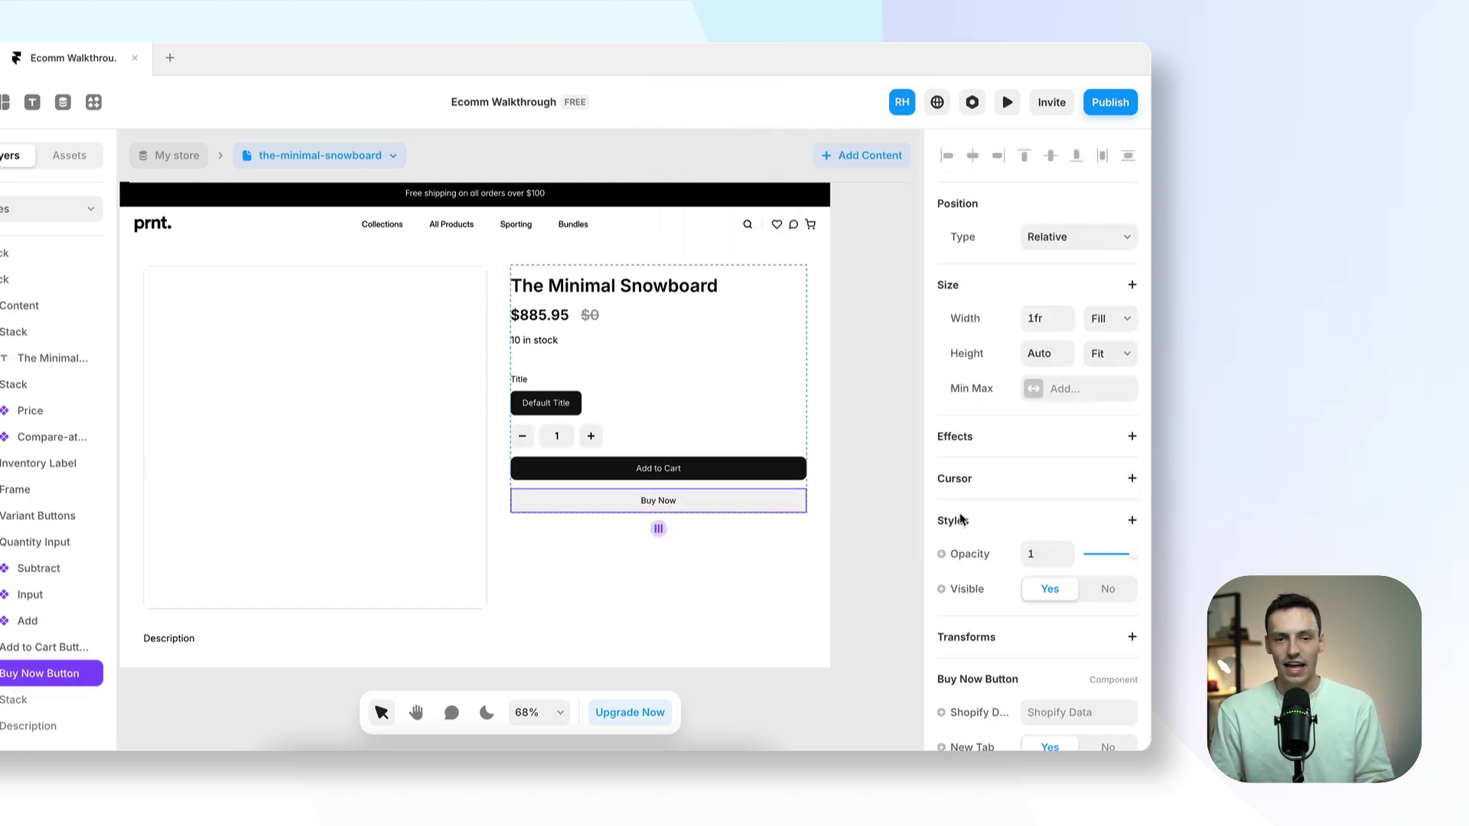
scroll(1147, 547, down, 3)
click(979, 580)
mouse_move(983, 645)
click(848, 595)
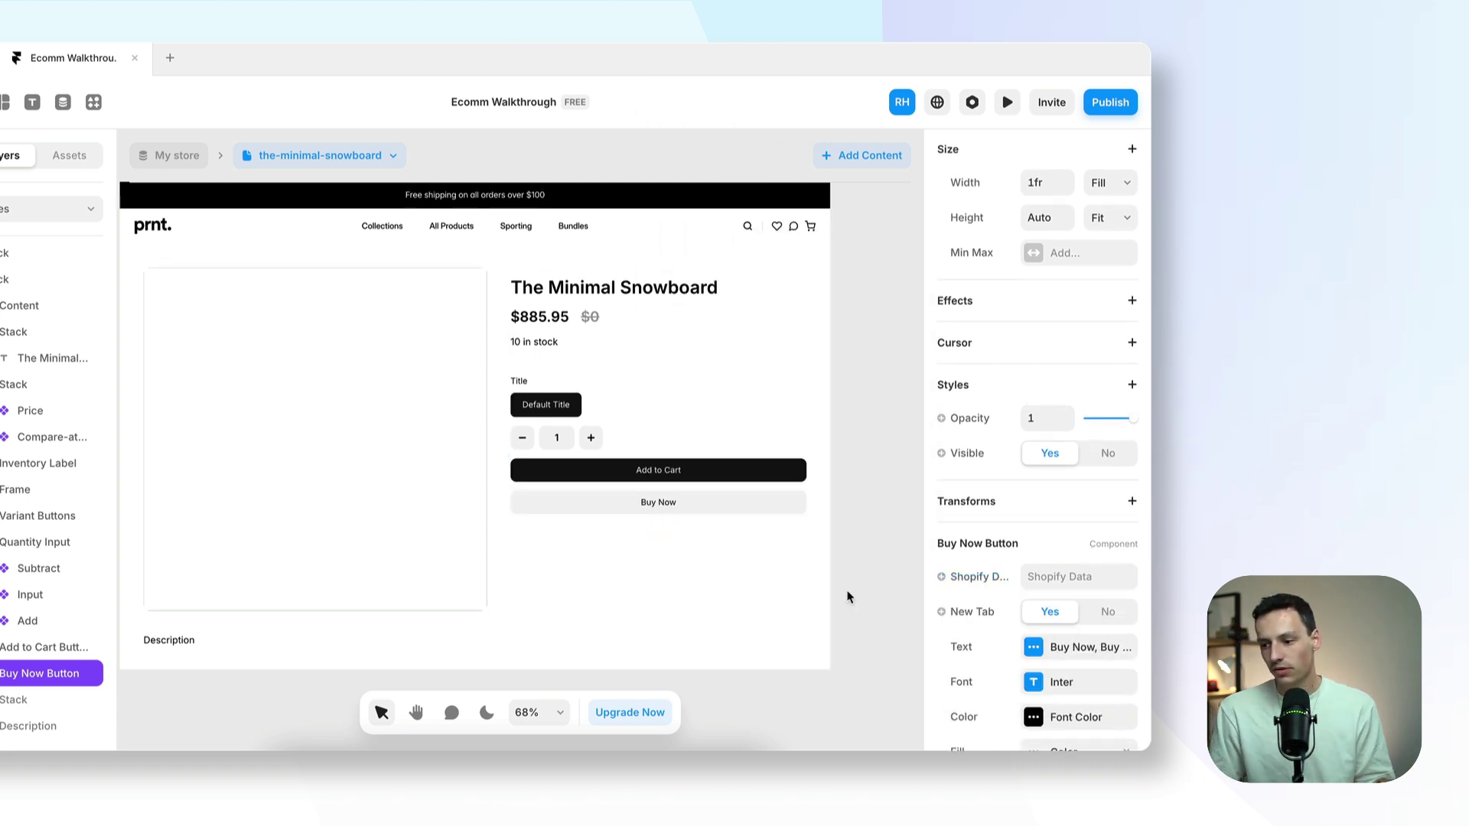
Bind the Image Zoom component's image to the product image from the CMS collection
click(430, 444)
scroll(1067, 643, down, 3)
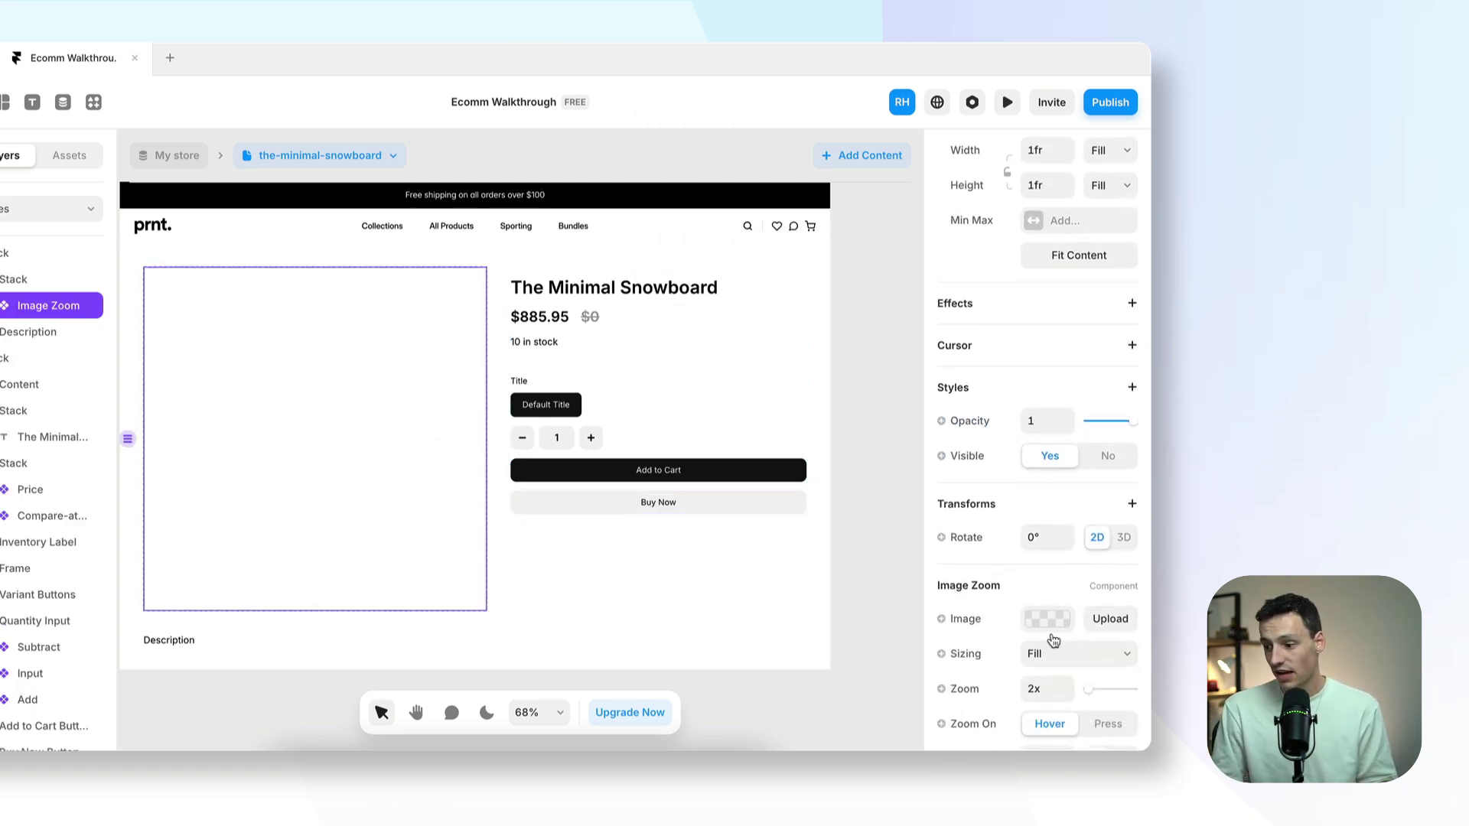
click(940, 620)
Preview the detail page with several other collection items, including the-inventory-not-tracked-snowboard, ending on the-3p-fulfilled-snowboard
click(393, 156)
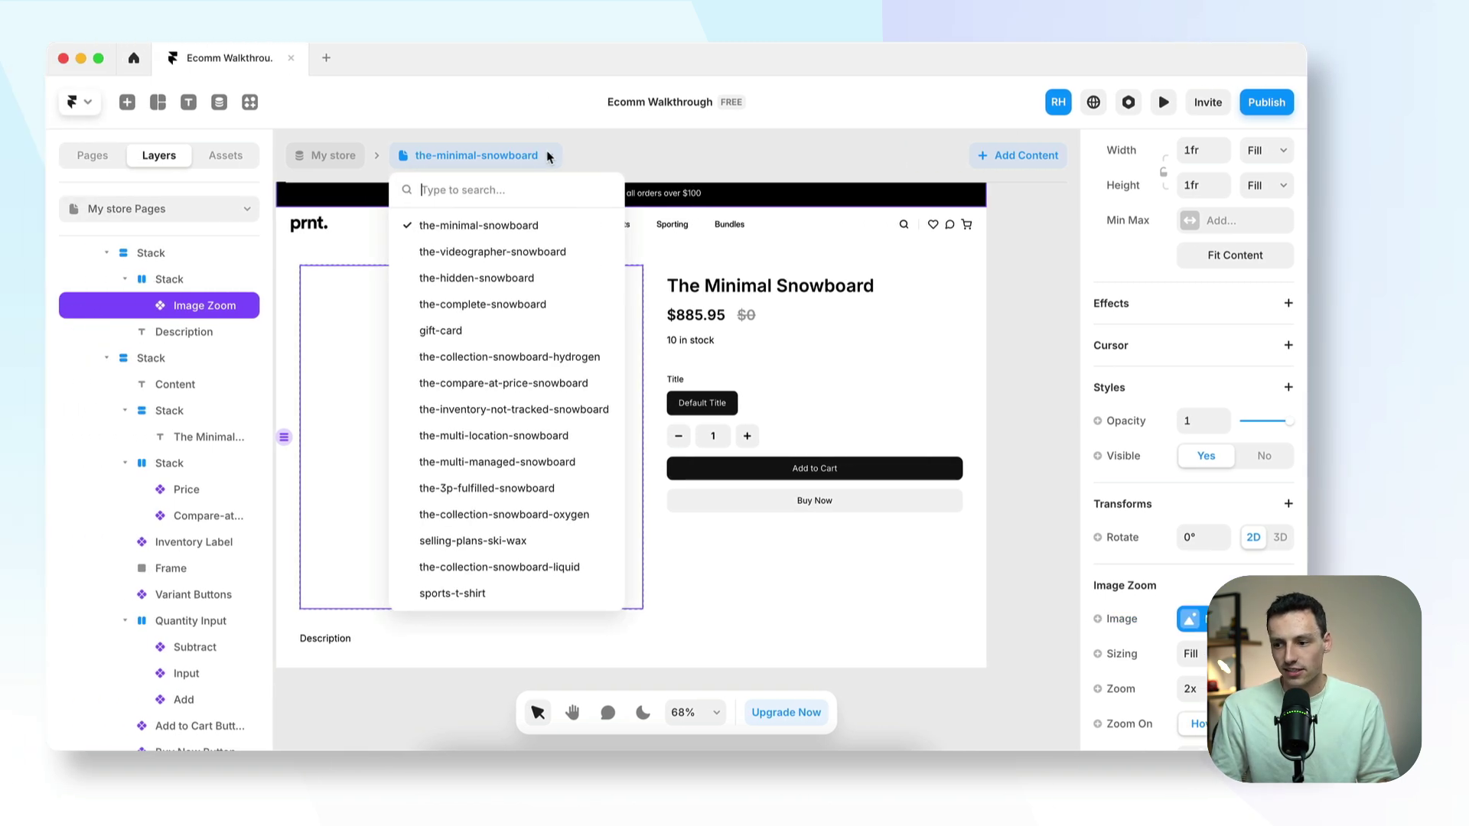
key(Escape)
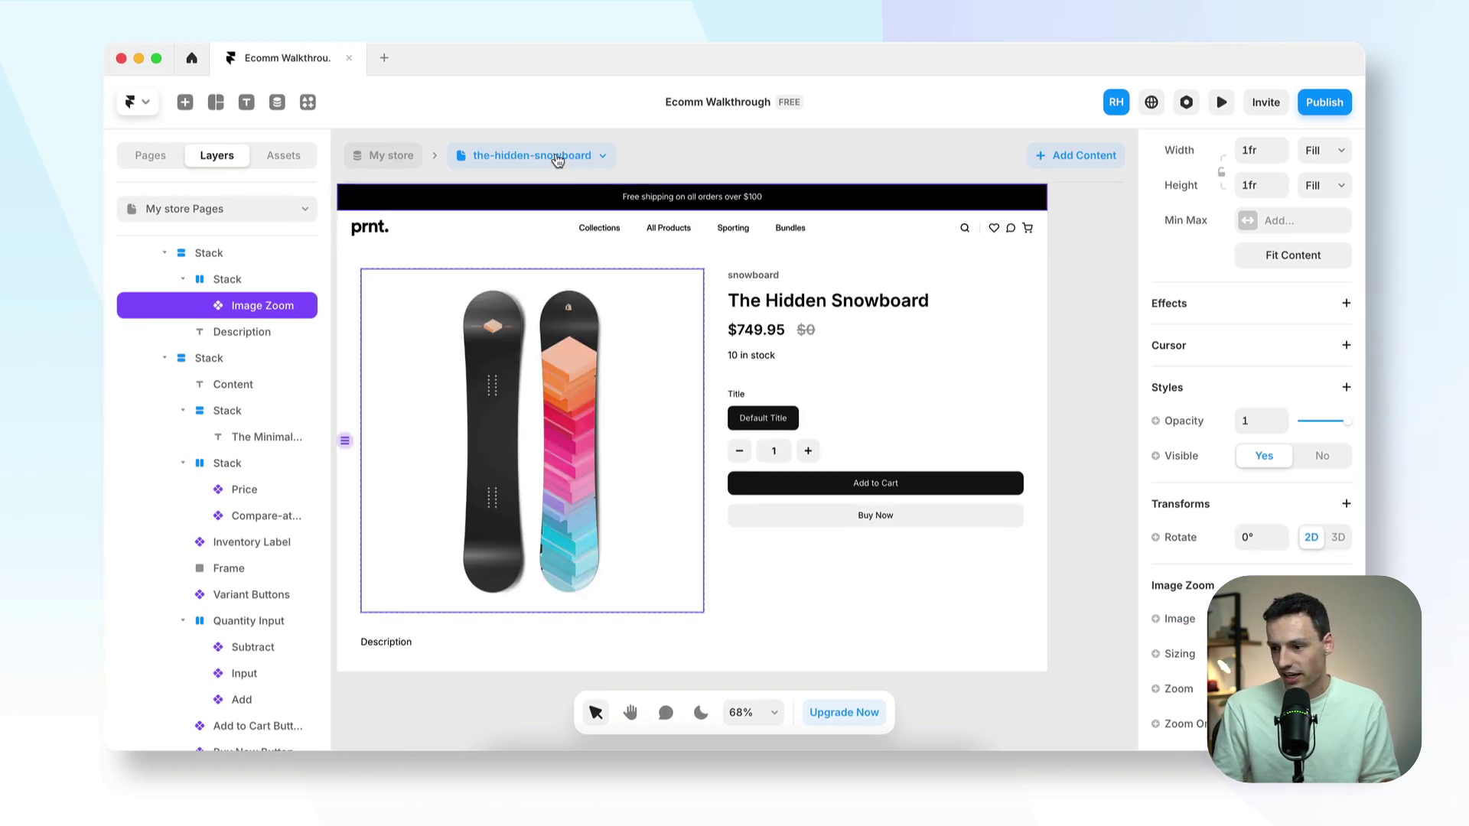
click(558, 157)
click(582, 421)
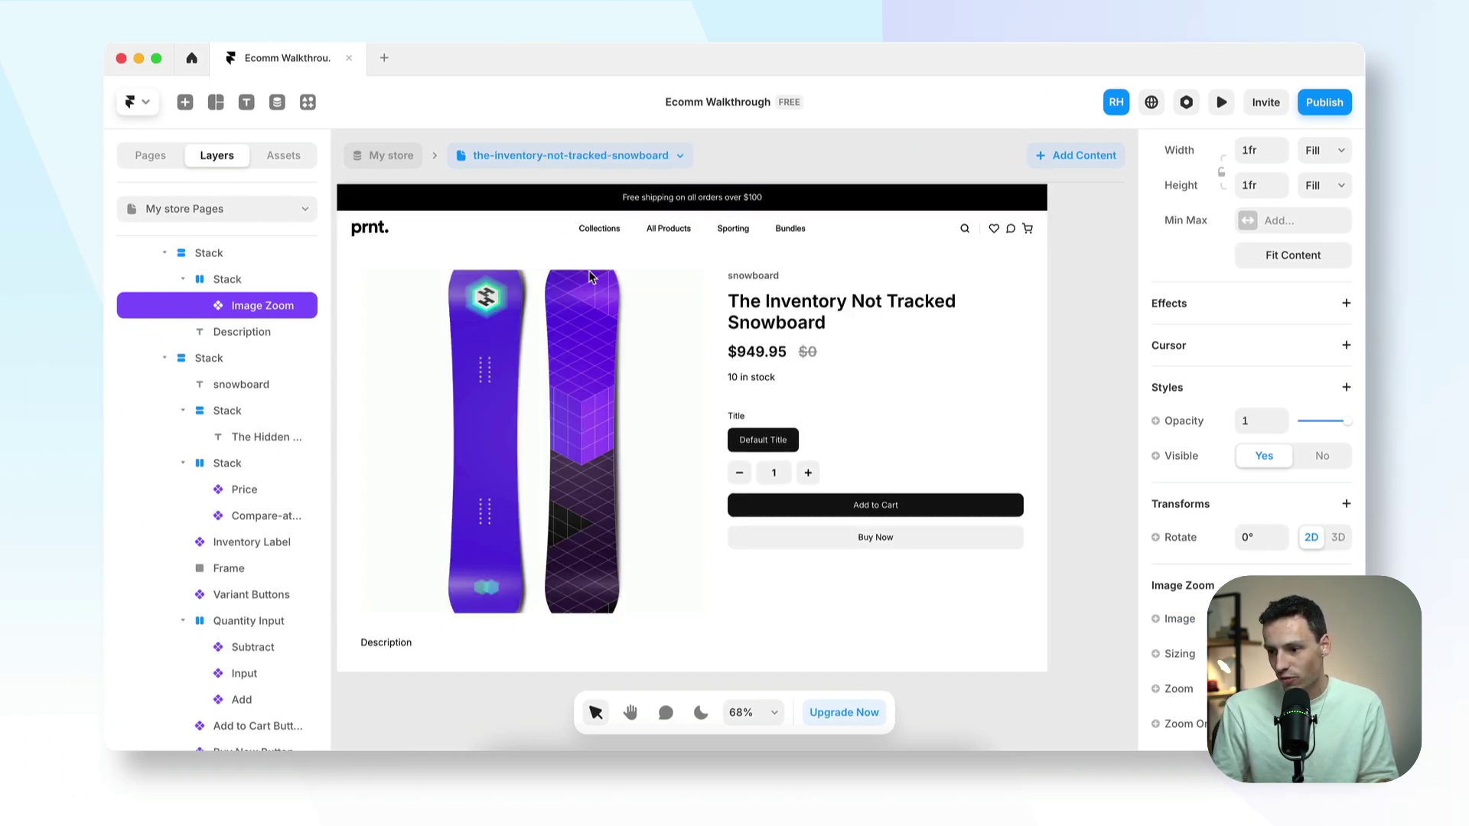
click(583, 160)
click(564, 380)
click(570, 158)
click(550, 480)
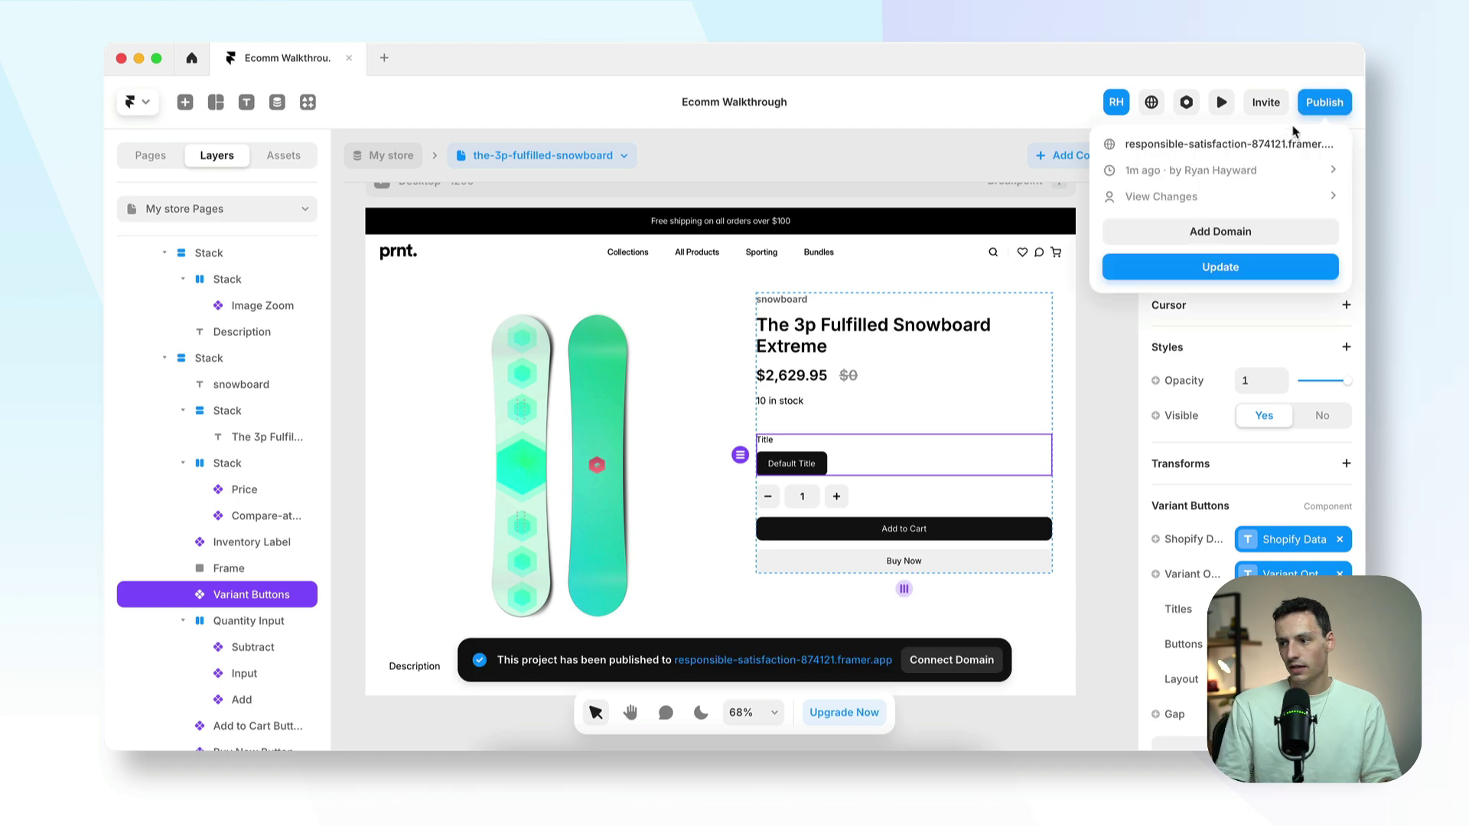
Open the published site and test the 3p Fulfilled Snowboard's Buy Now button through to the Shopify checkout
click(1285, 141)
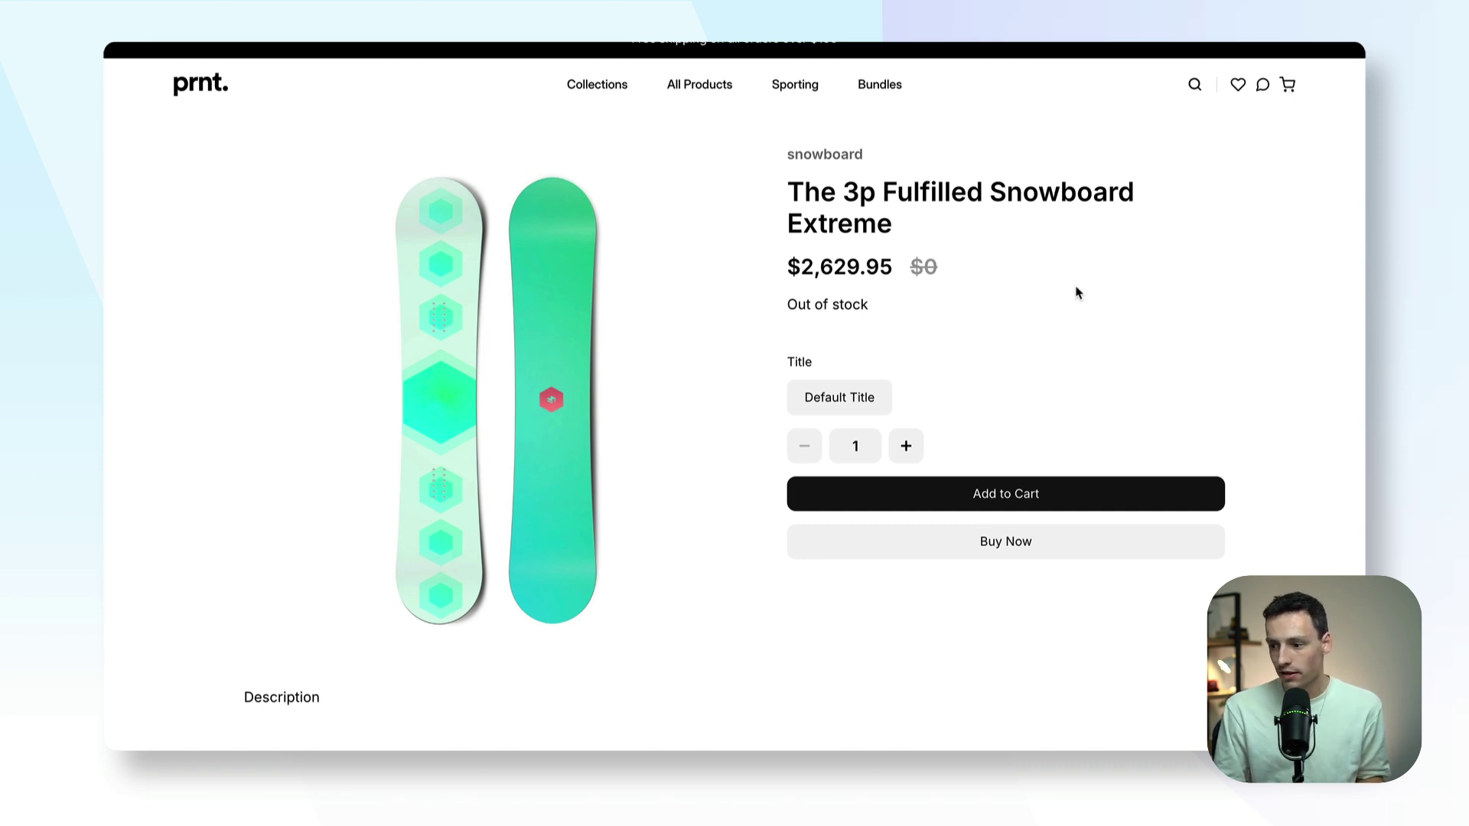
click(1033, 558)
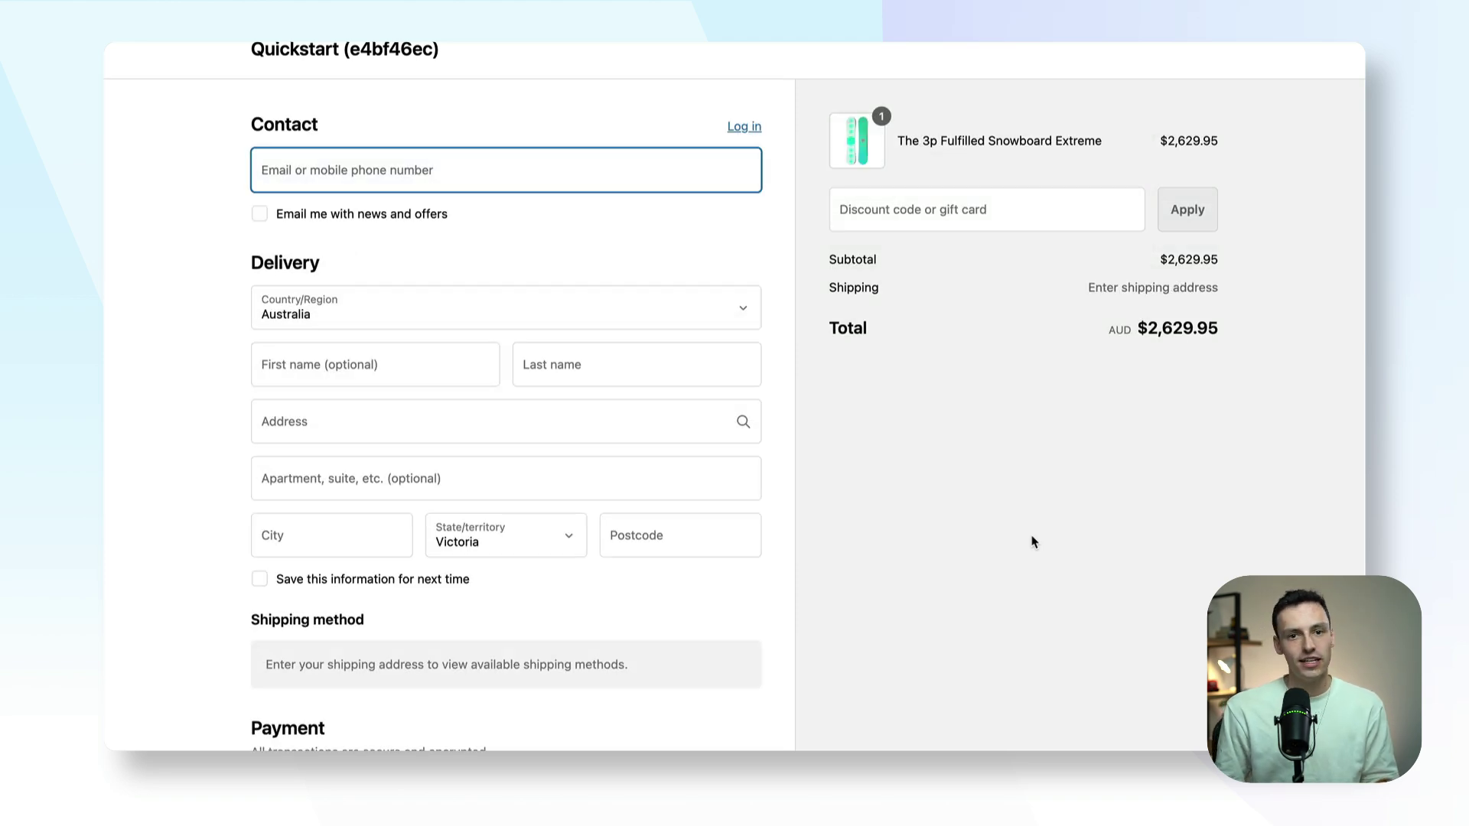
click(941, 407)
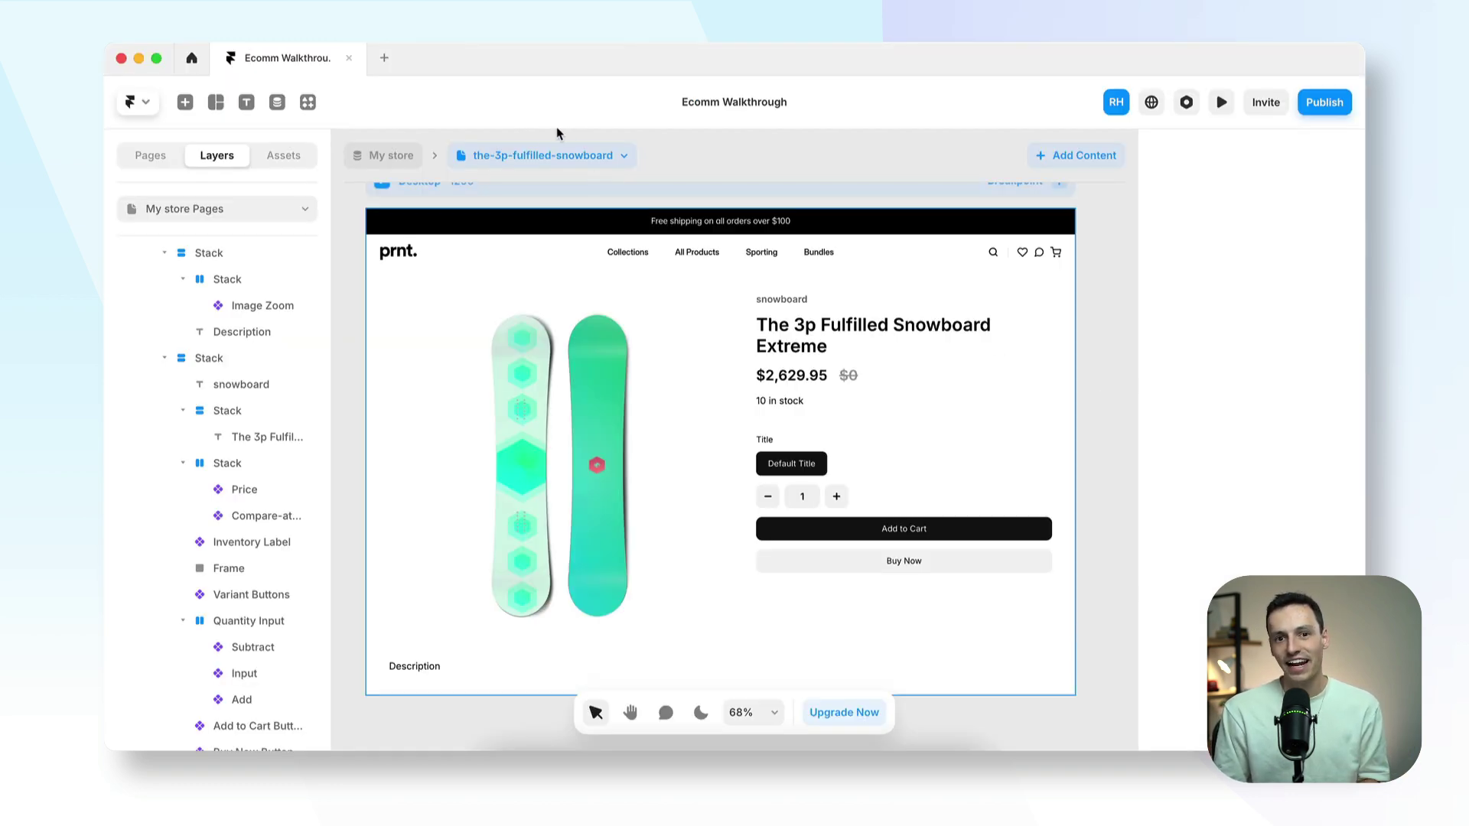
Add Frameship's Cart section to the canvas of the My store detail page
click(313, 105)
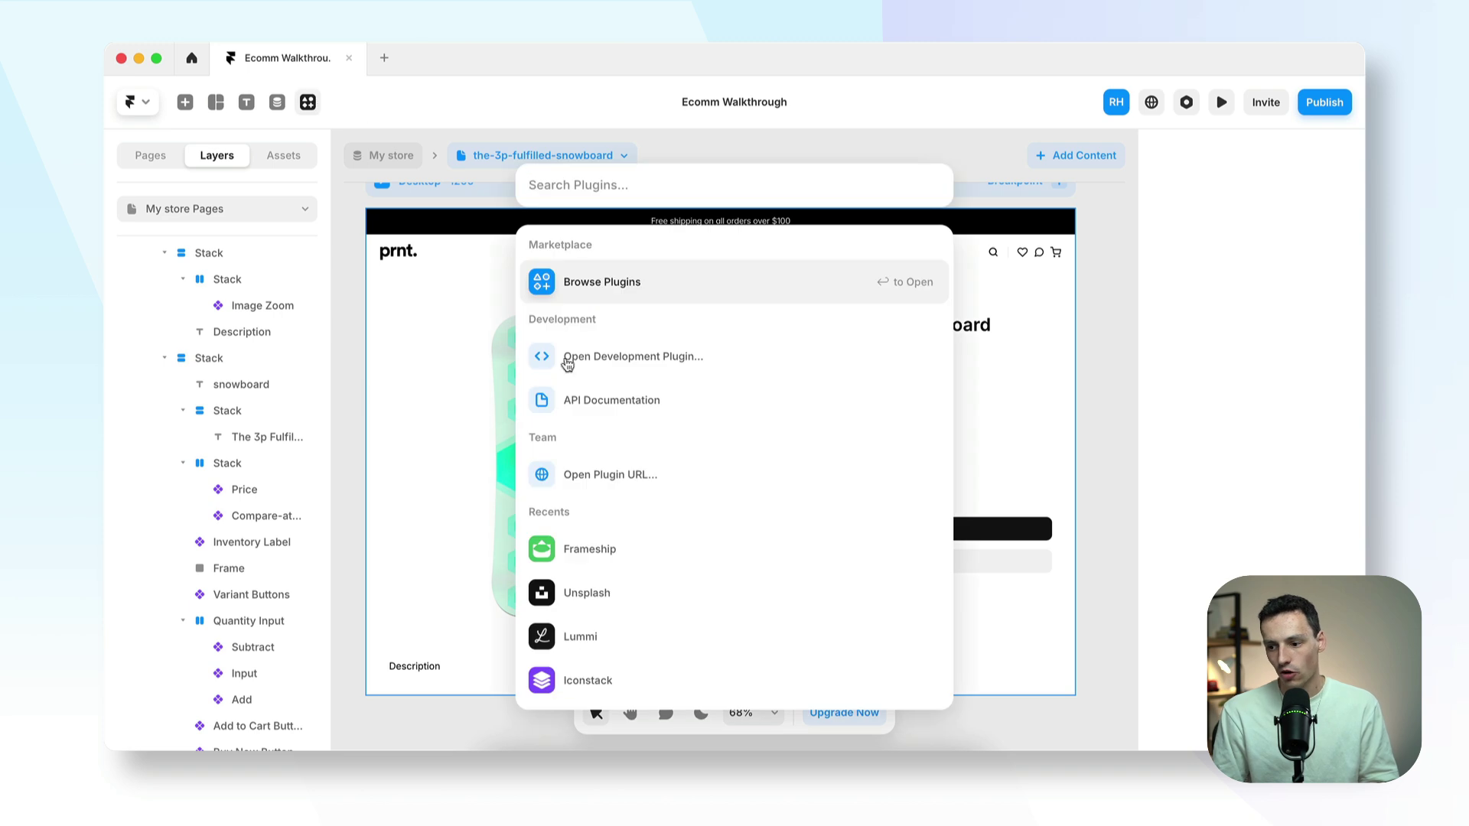
click(645, 550)
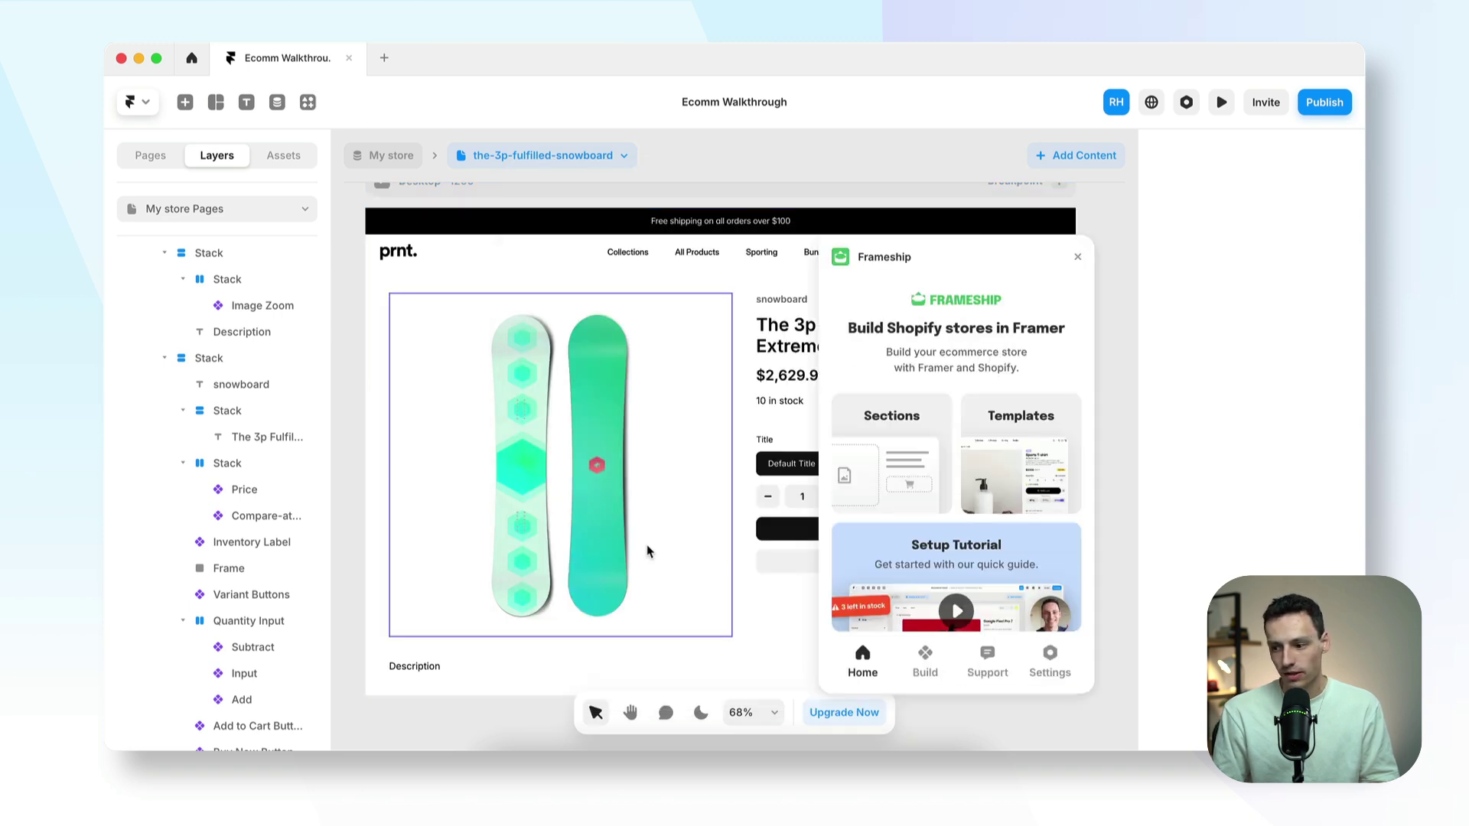
click(926, 662)
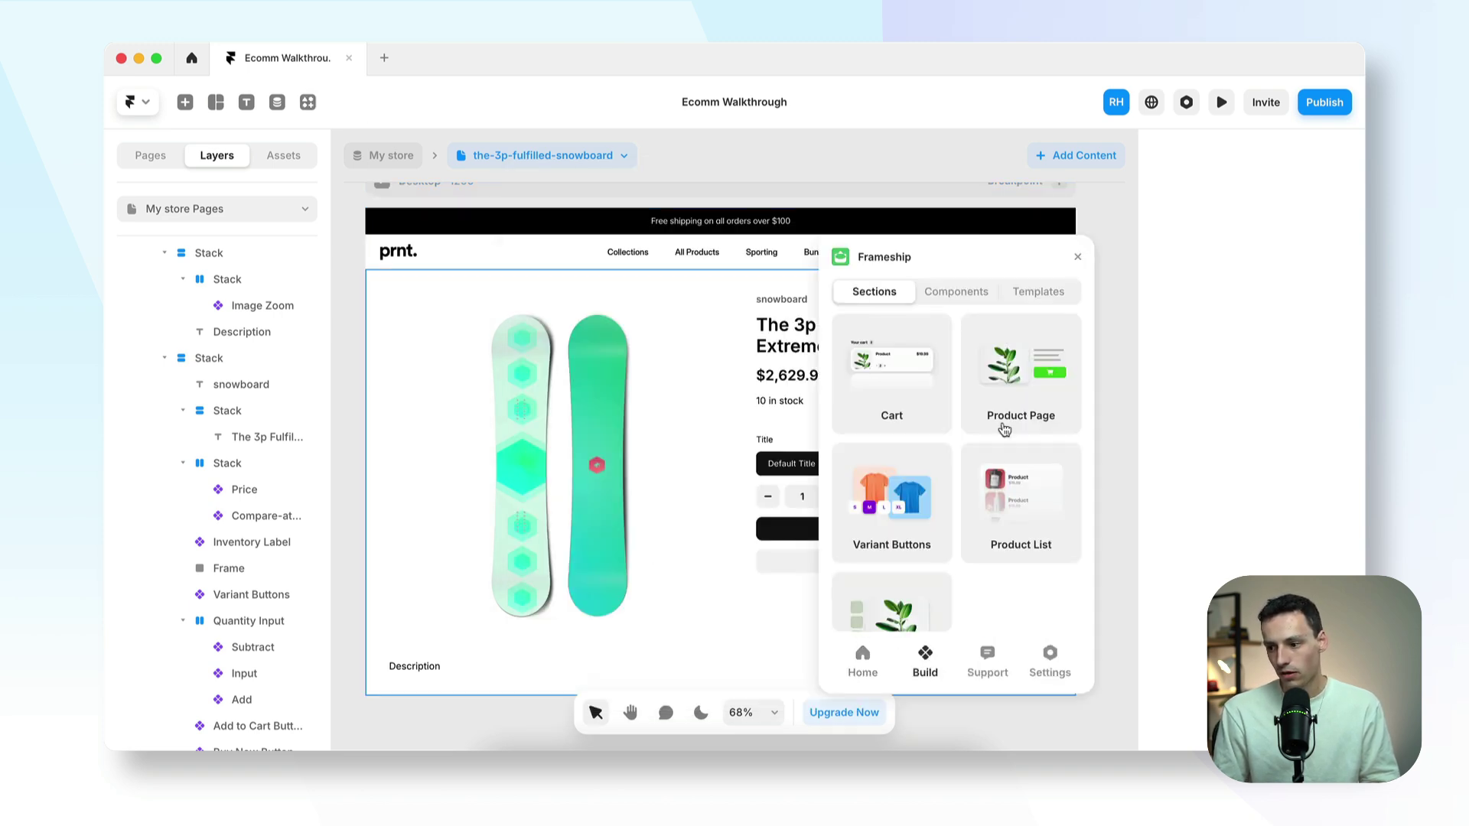
click(916, 375)
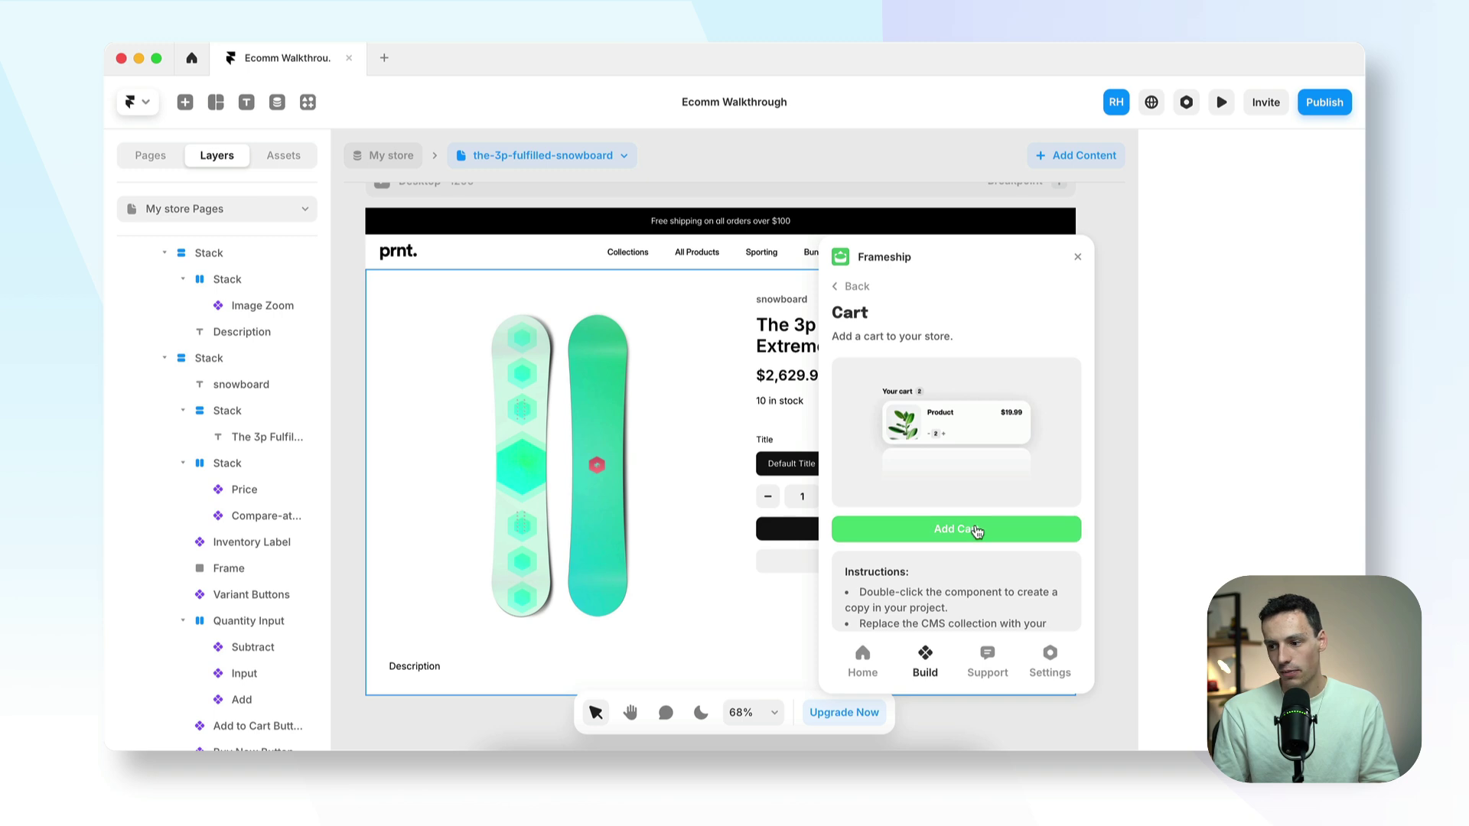
click(976, 530)
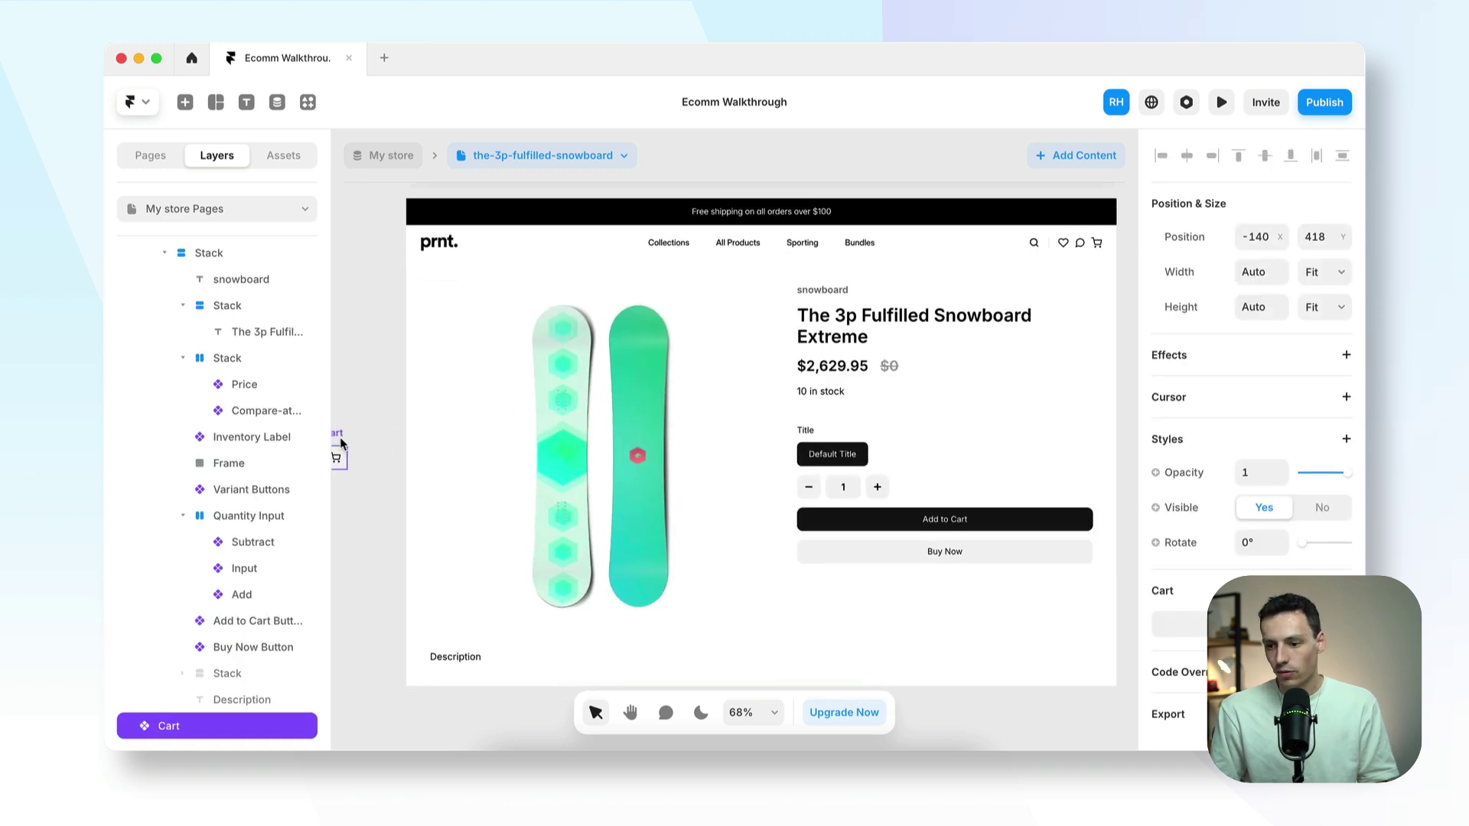
Place the Cart component at the end of the Navbar and delete the original cart icon
drag(336, 458, 1109, 250)
scroll(1082, 240, up, 5)
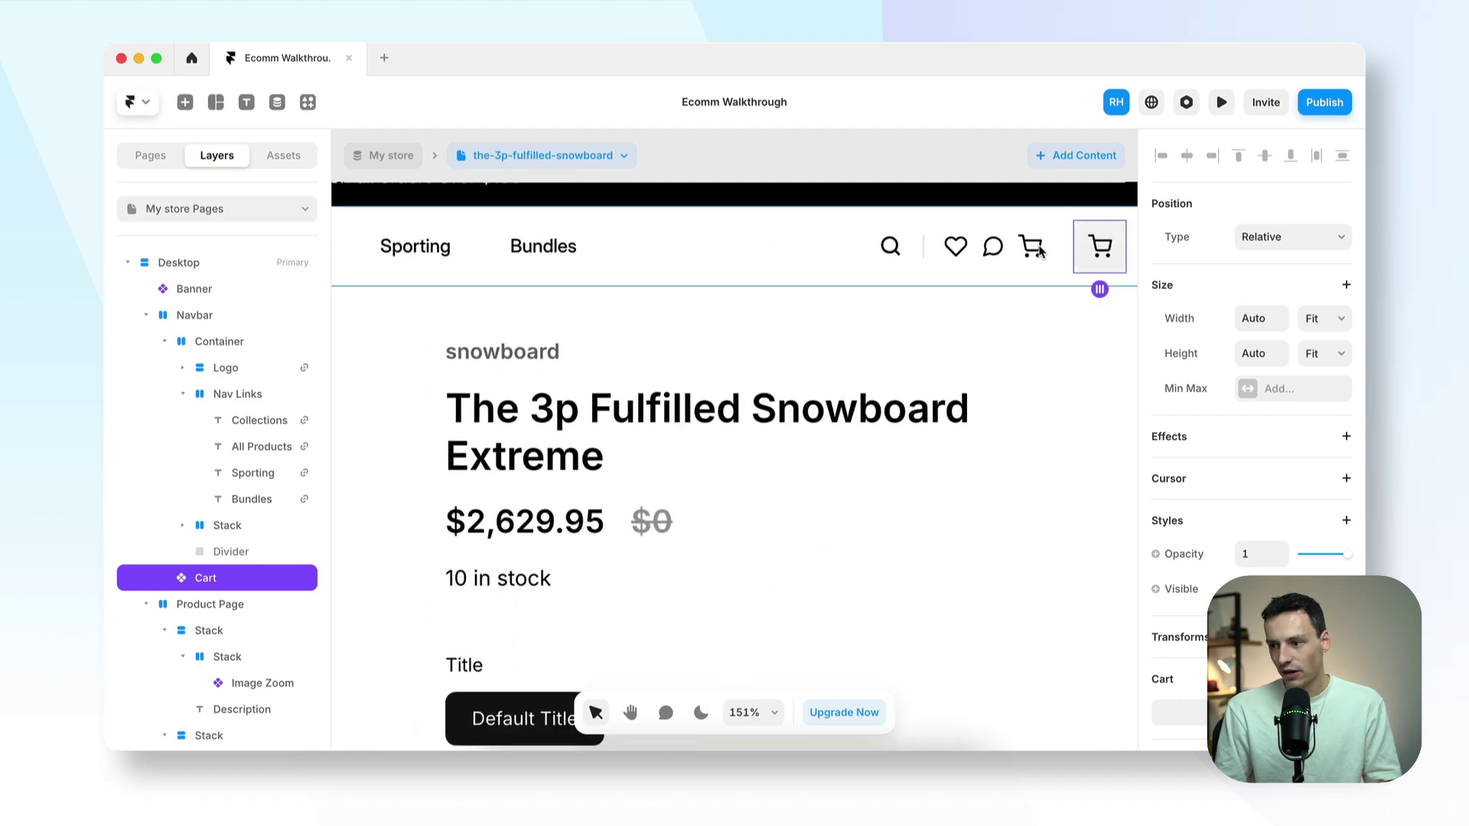
click(1033, 246)
key(BackSpace)
key(shift+1)
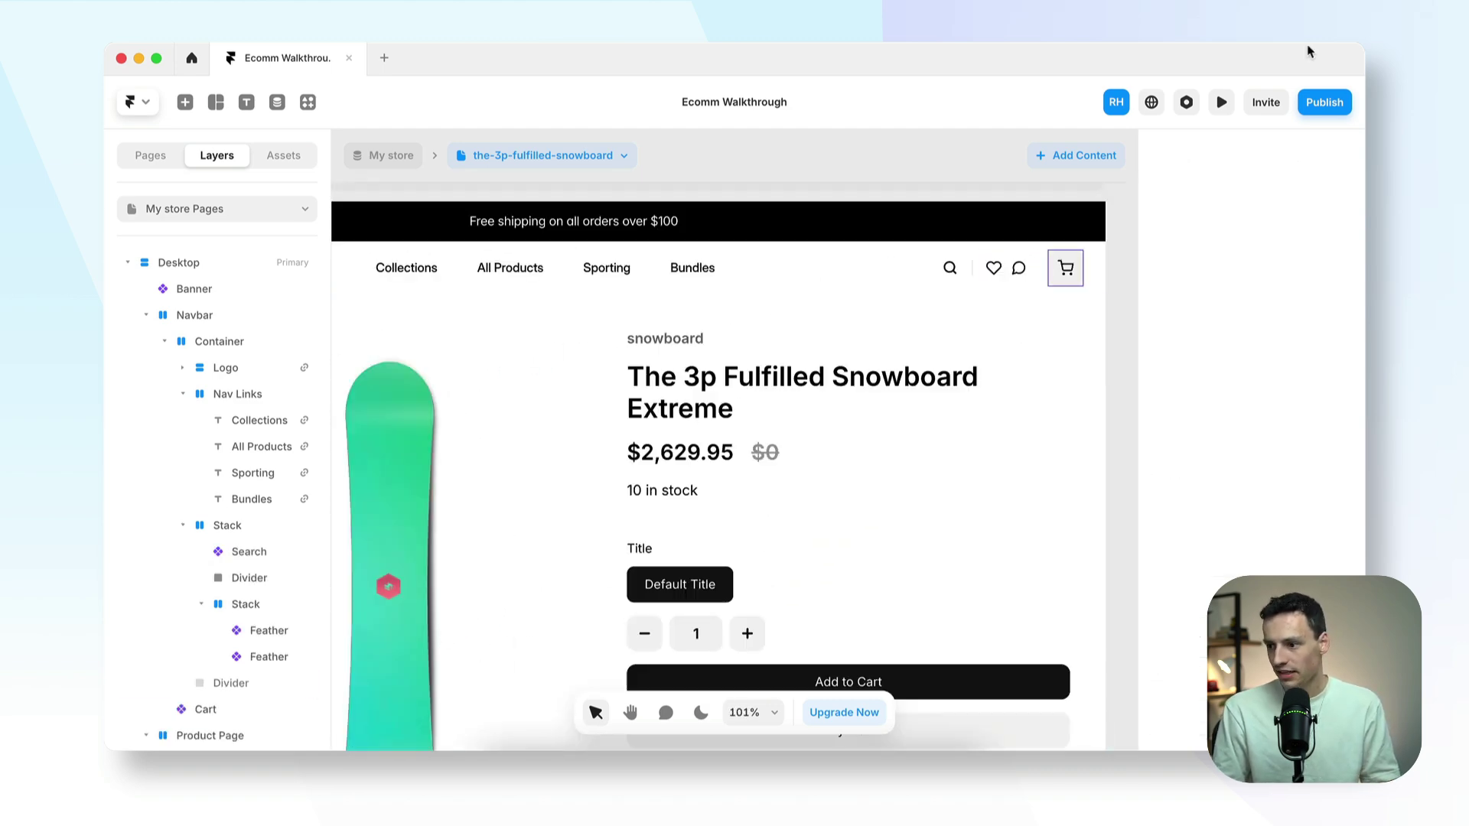
Preview the page, open and close the cart drawer from the Navbar, and return to the canvas
click(1221, 102)
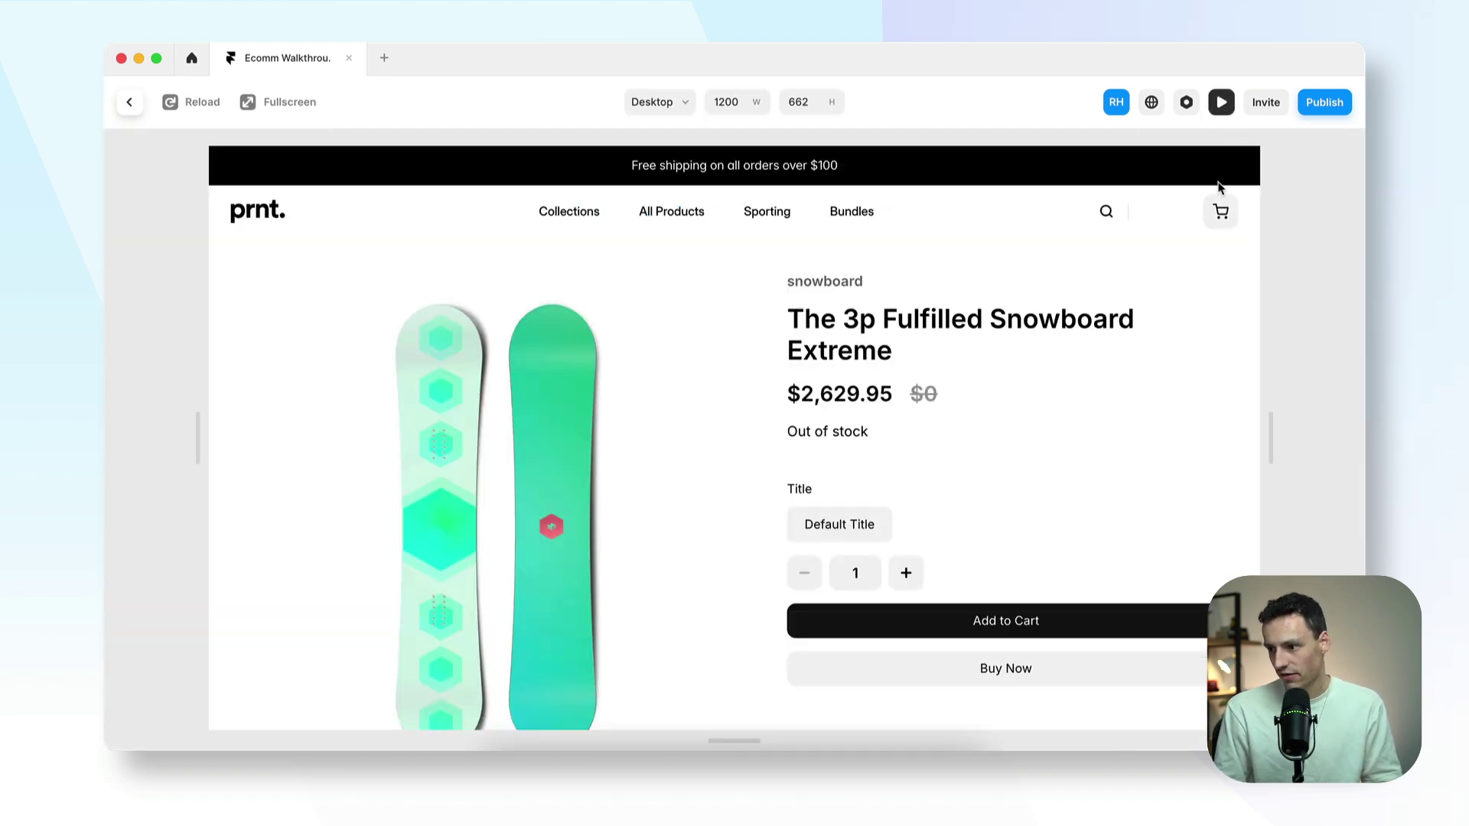
click(1222, 216)
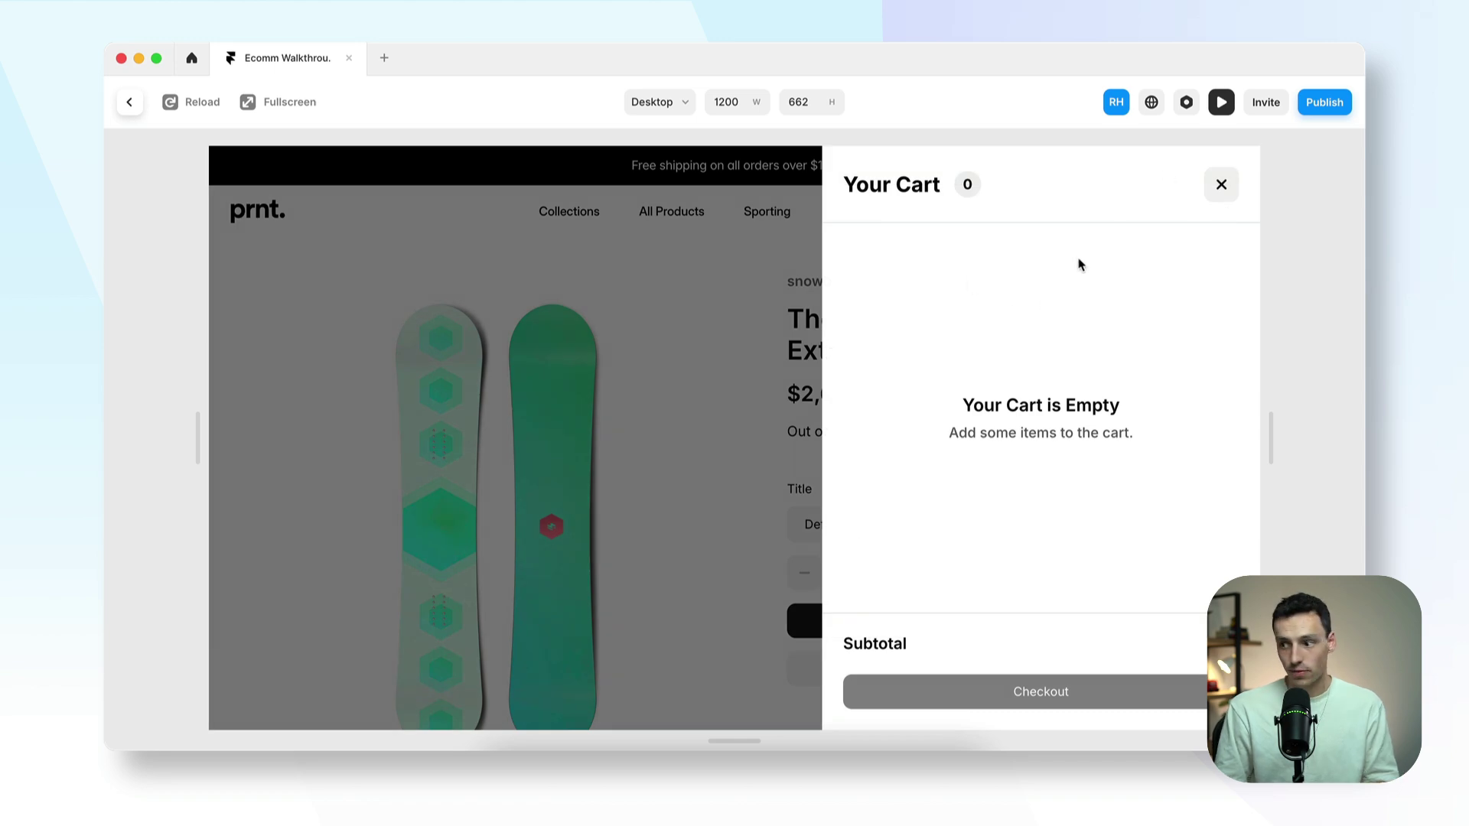
click(1220, 185)
key(Escape)
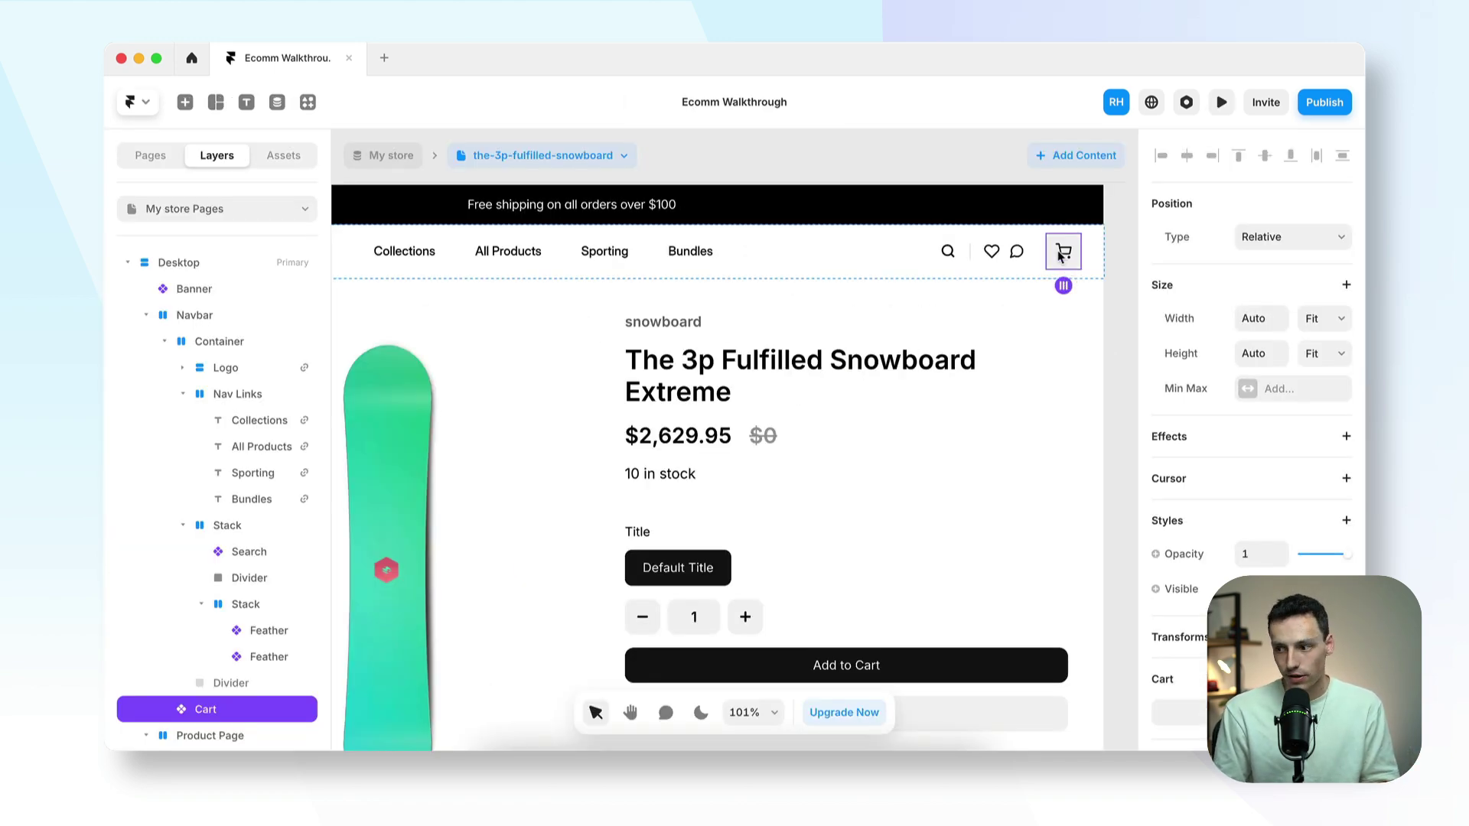
Unlink the Navbar's Cart component instance so it can be edited in this project
double_click(1060, 255)
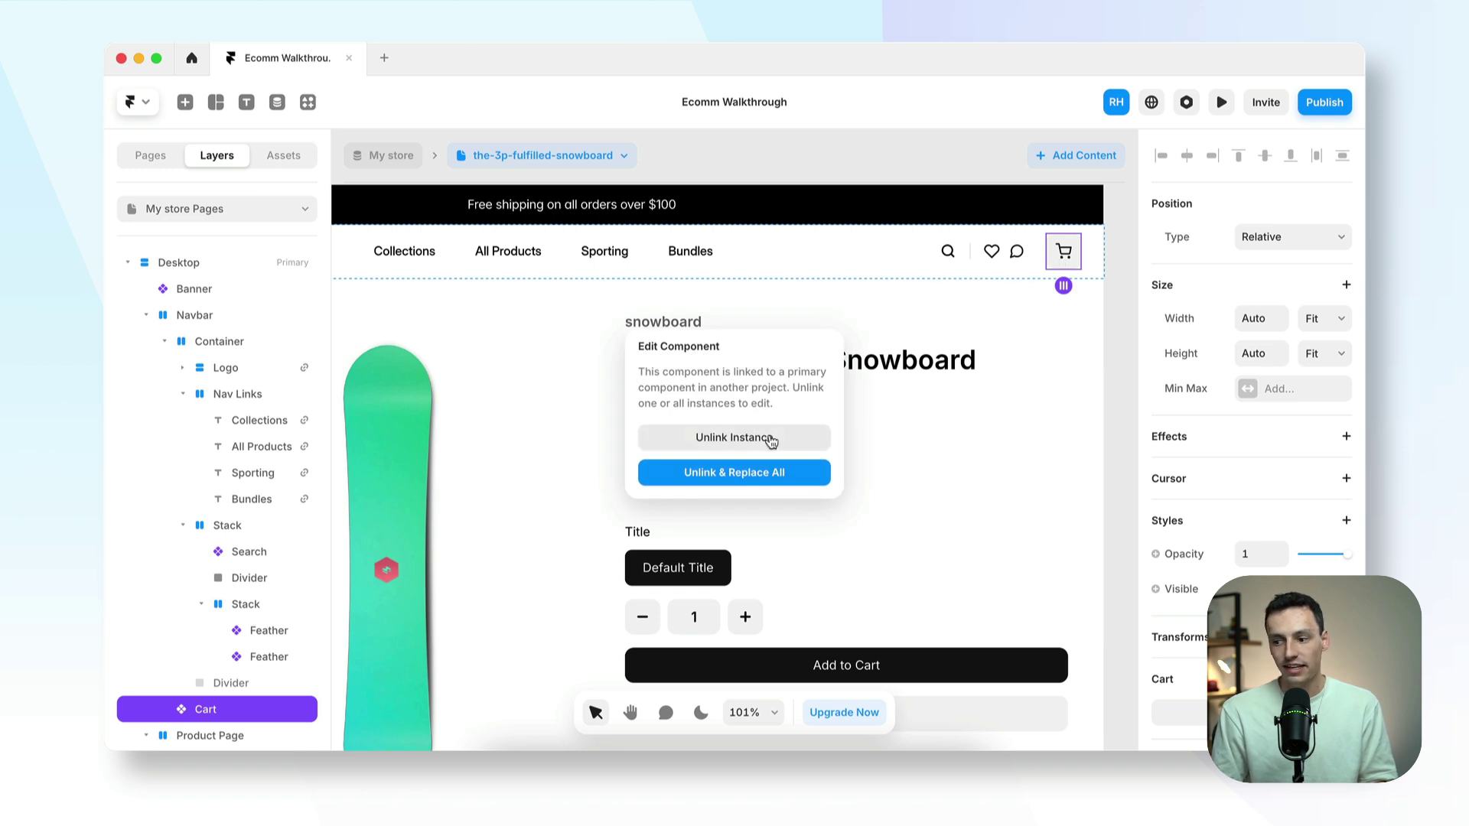
click(773, 439)
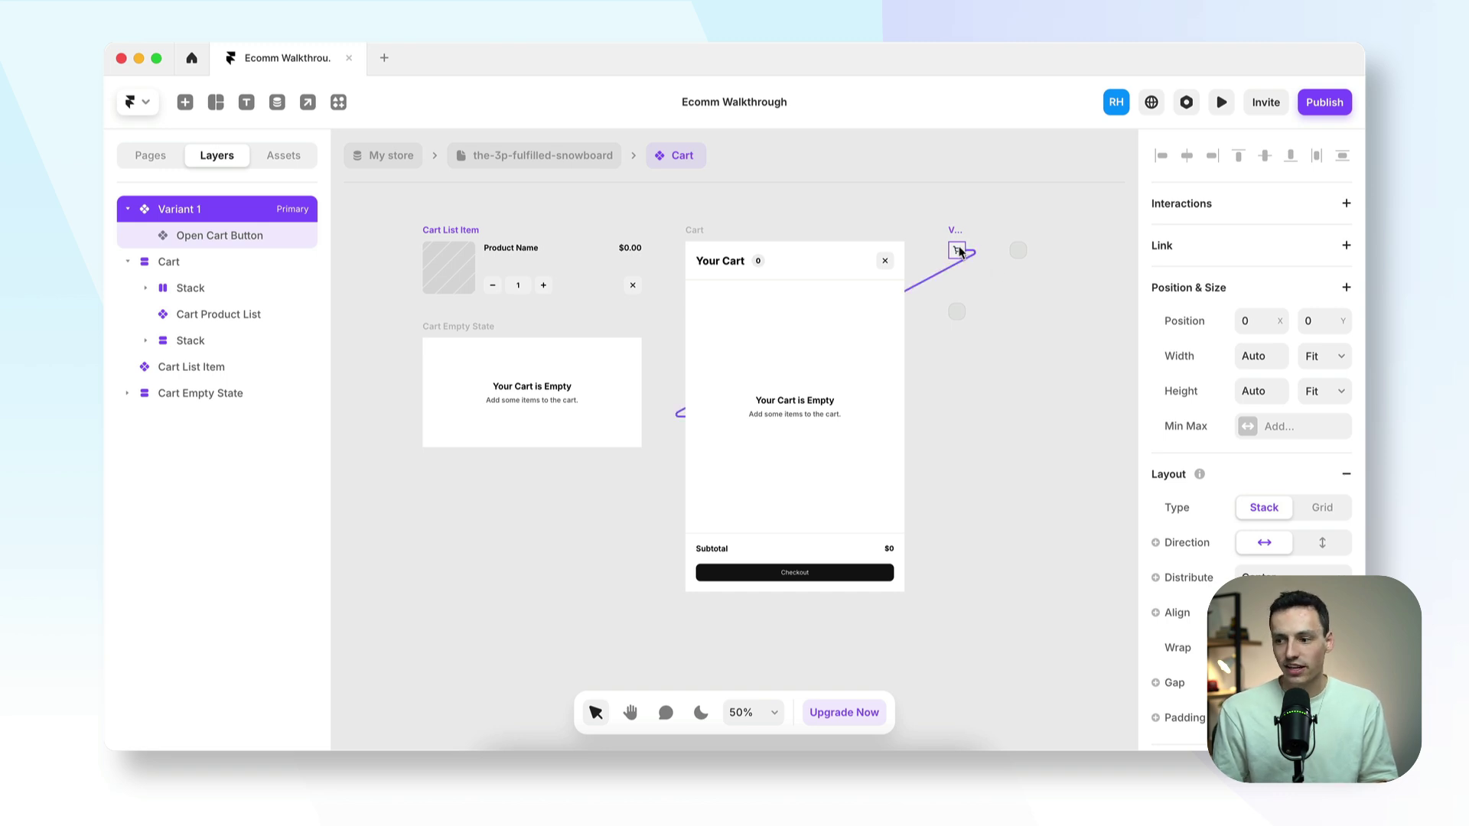
Examine the Cart component's drawer, its Cart Product List and the Cart Empty State design
click(694, 238)
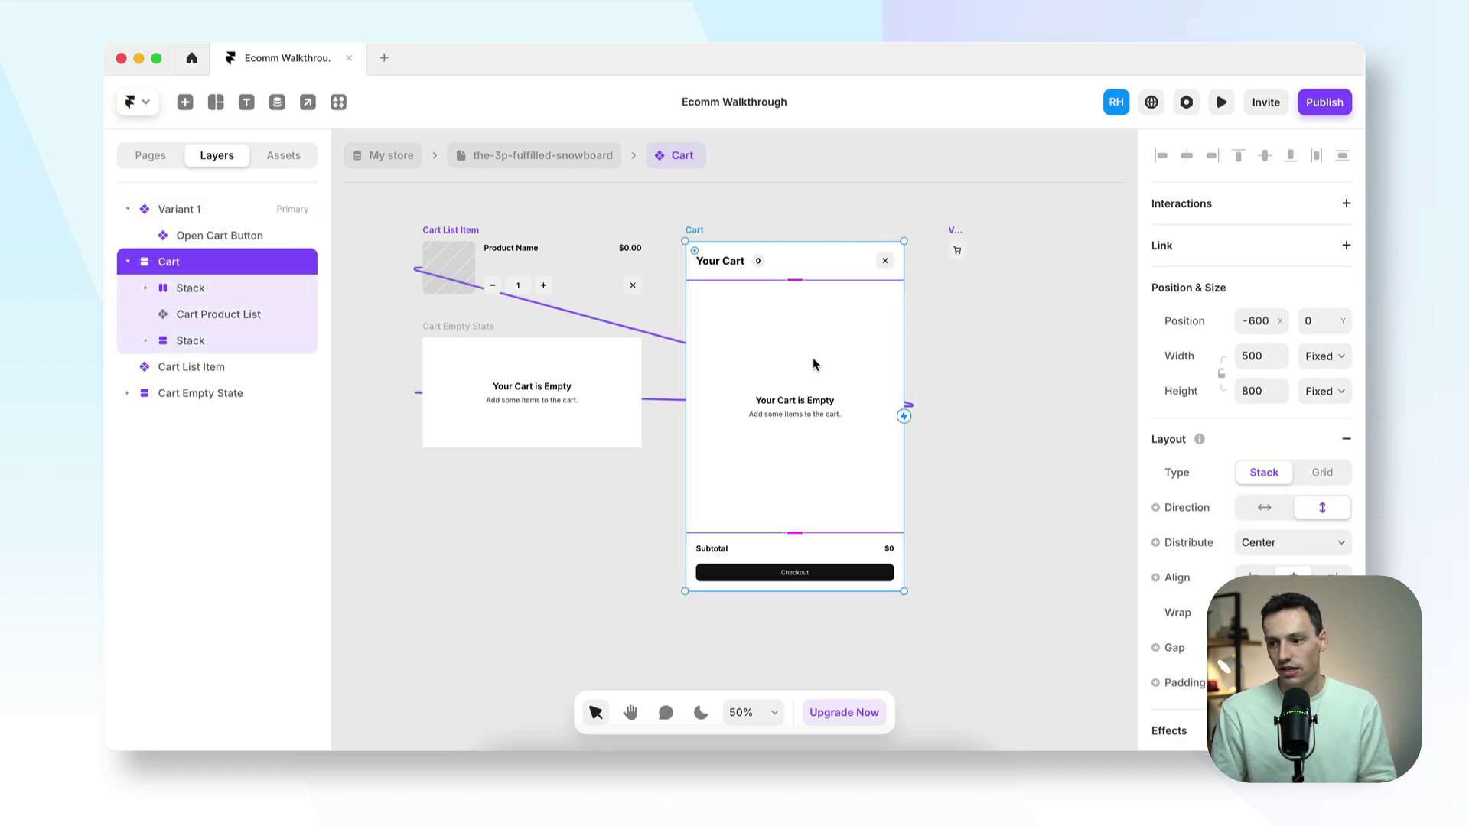
scroll(747, 373, up, 1)
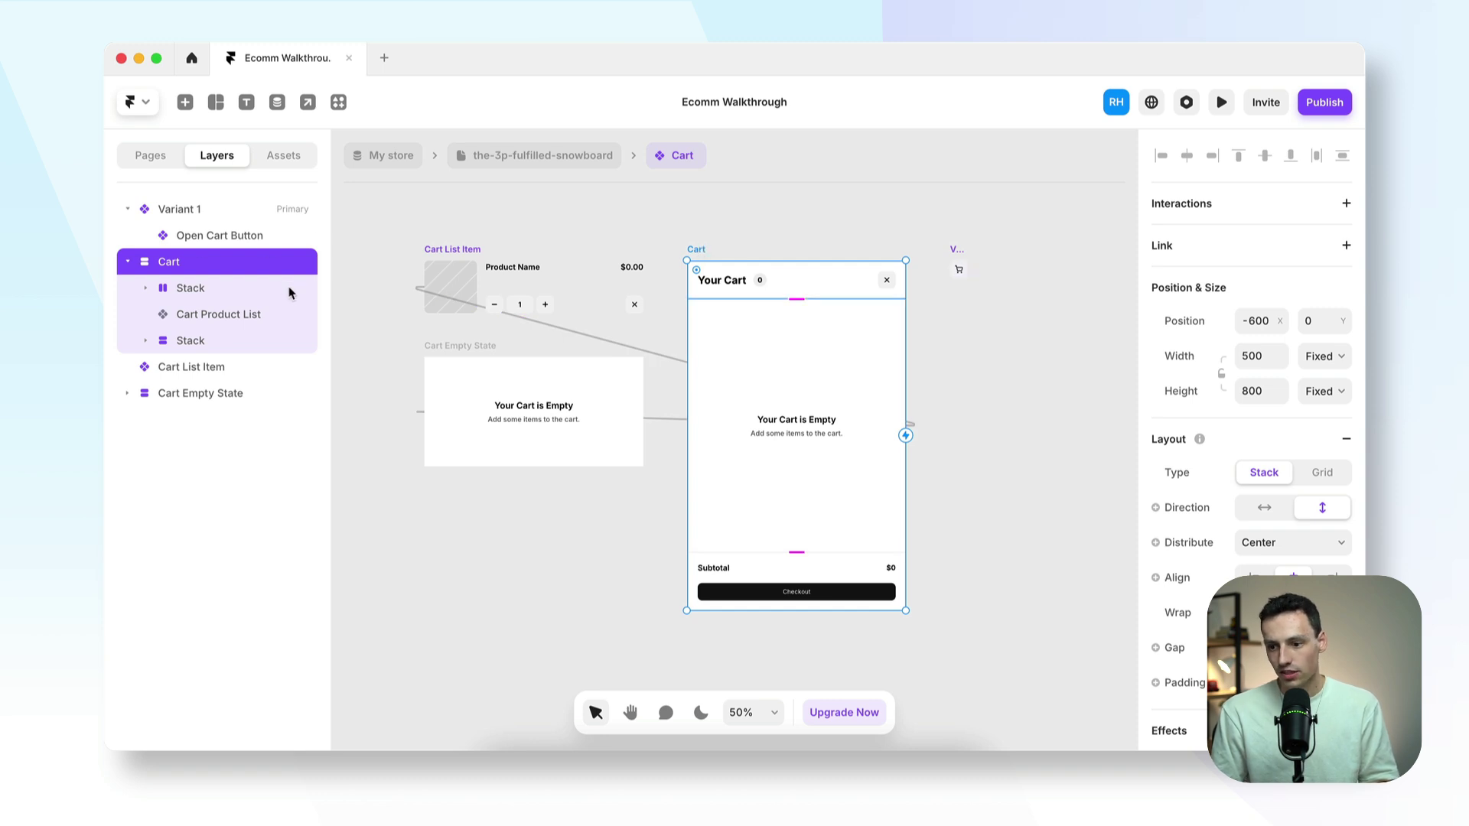
click(278, 312)
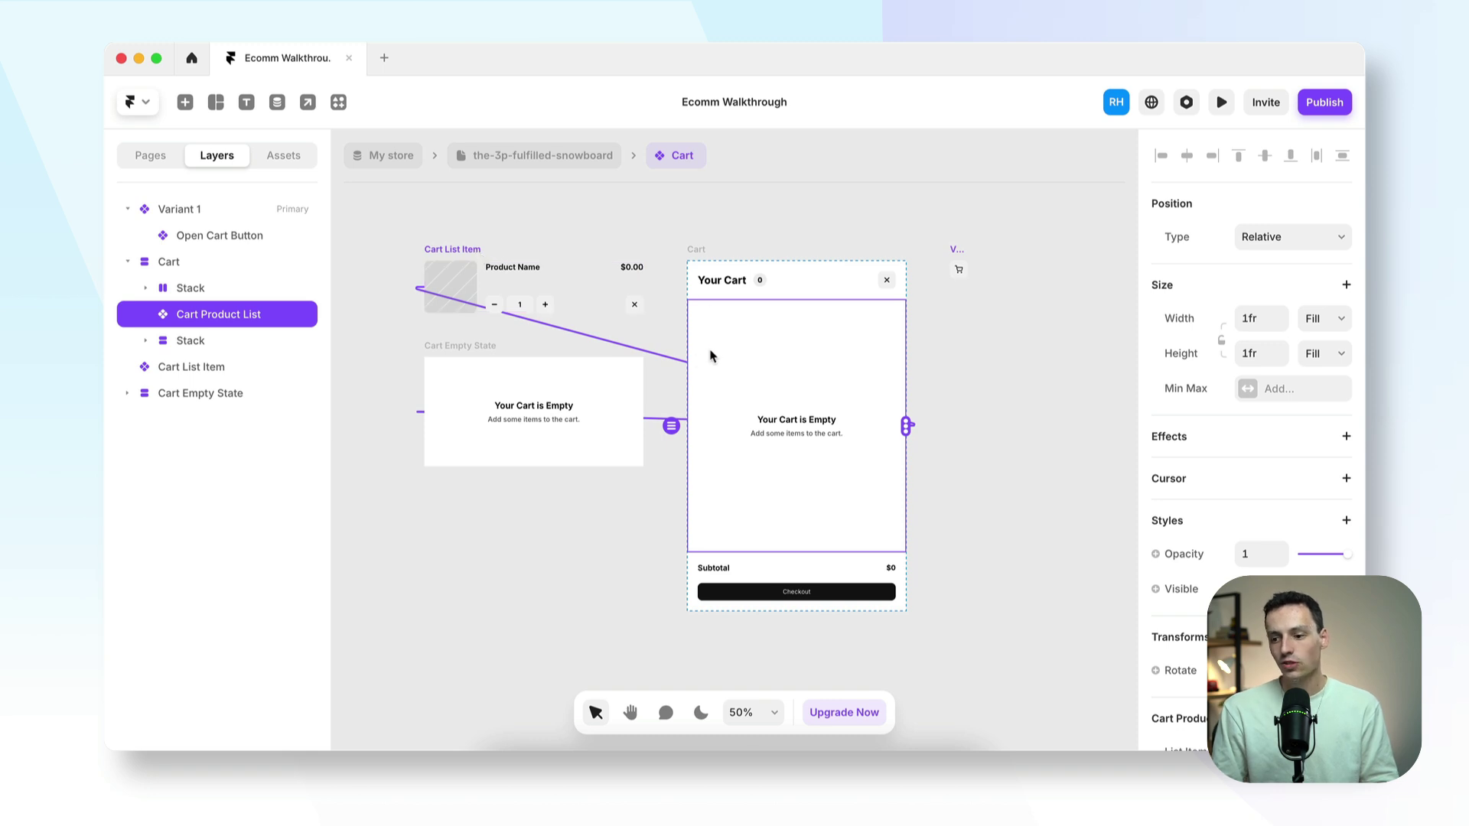
click(509, 357)
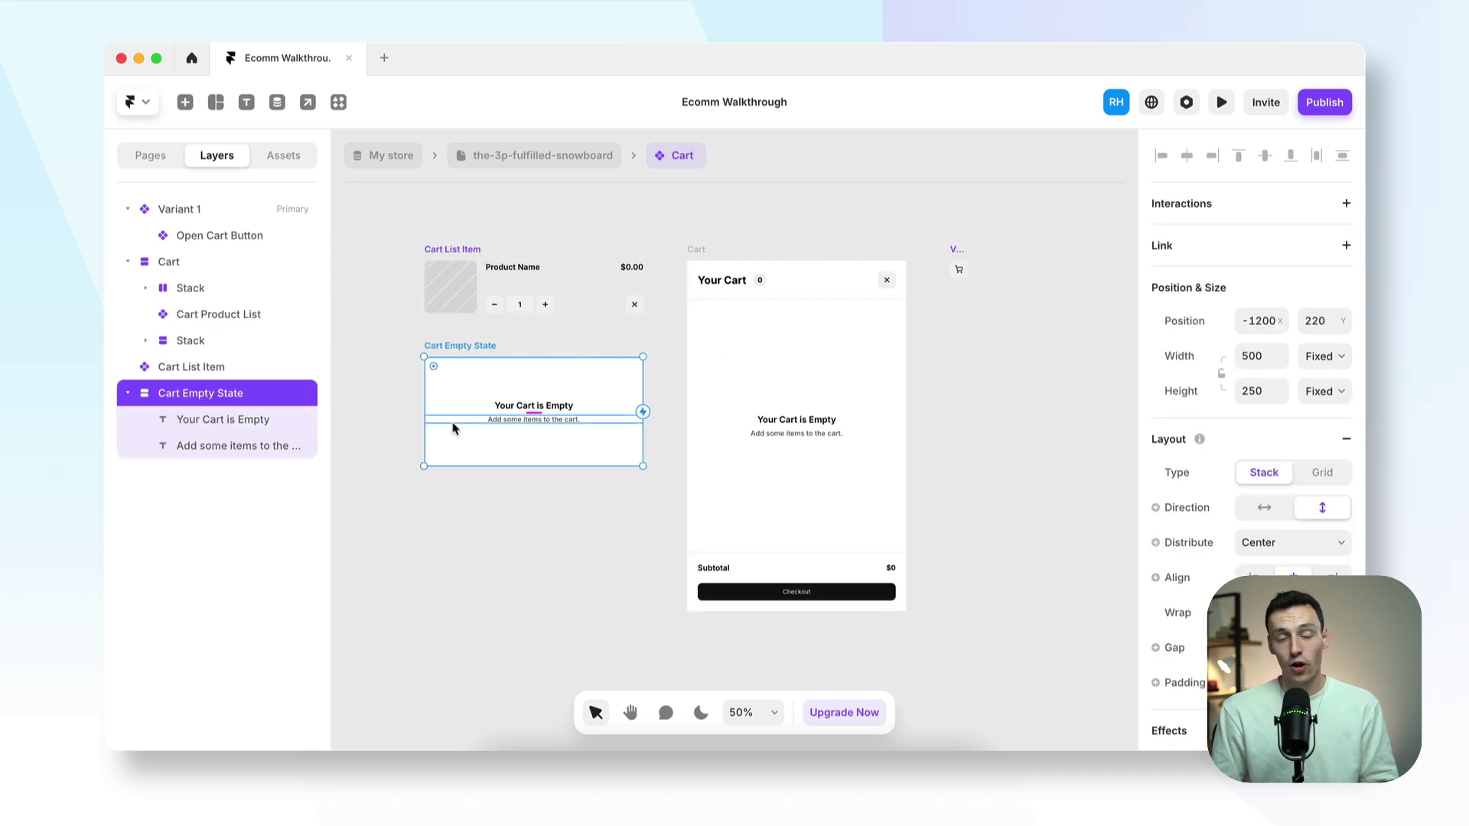
scroll(596, 436, up, 1)
scroll(720, 368, down, 2)
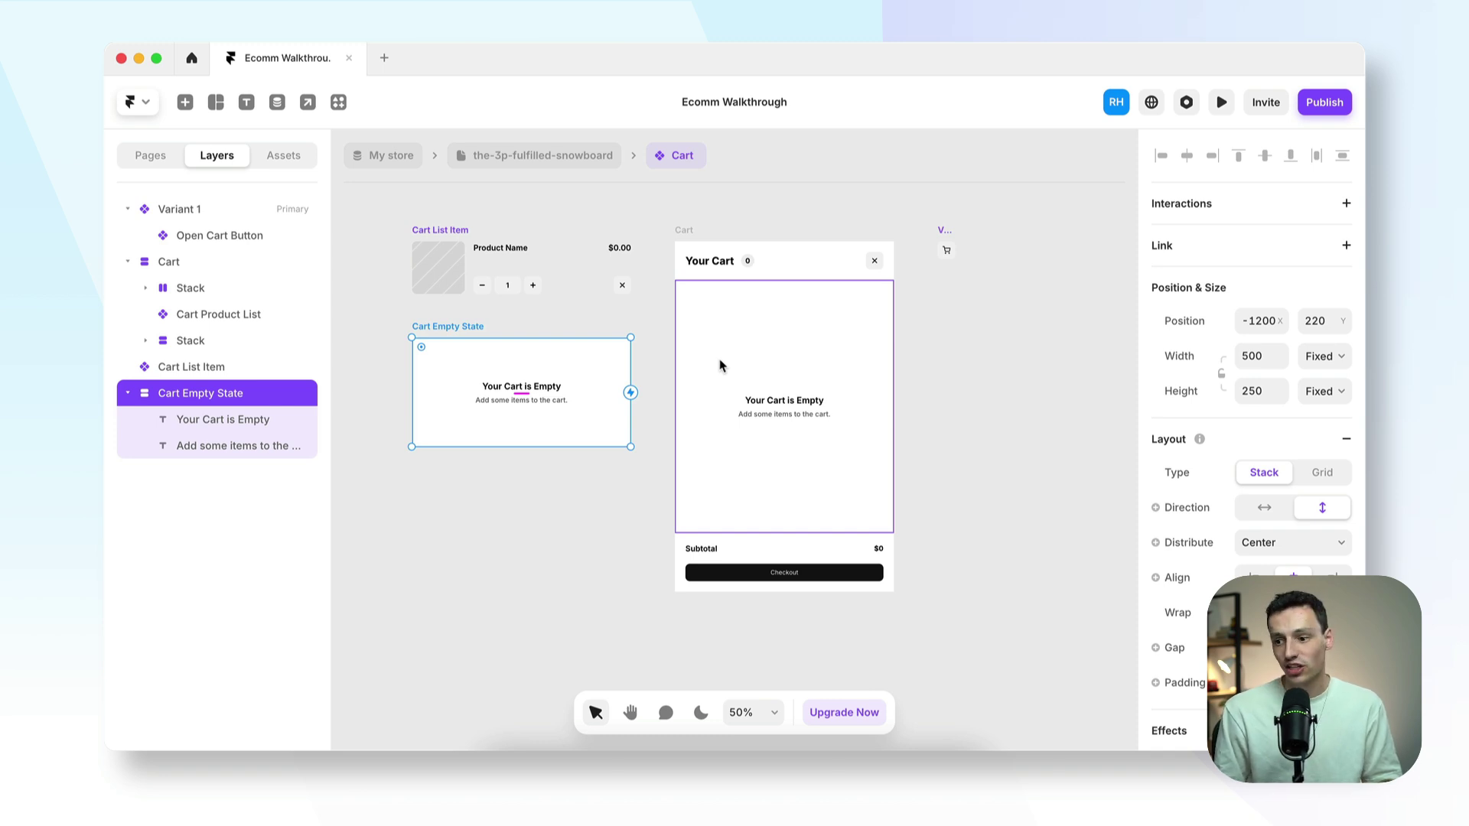
scroll(719, 366, left, 2)
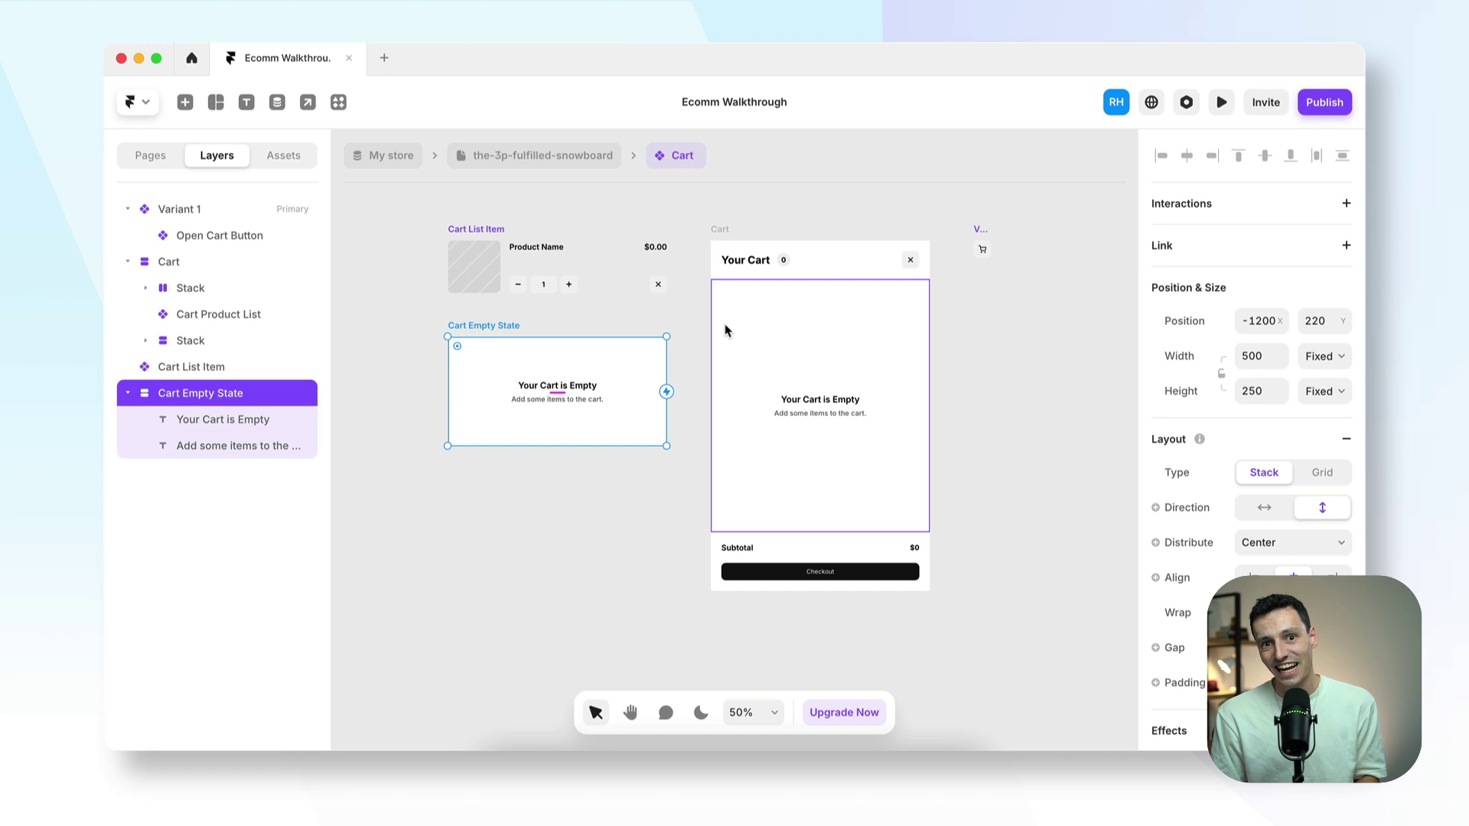
scroll(713, 319, up, 2)
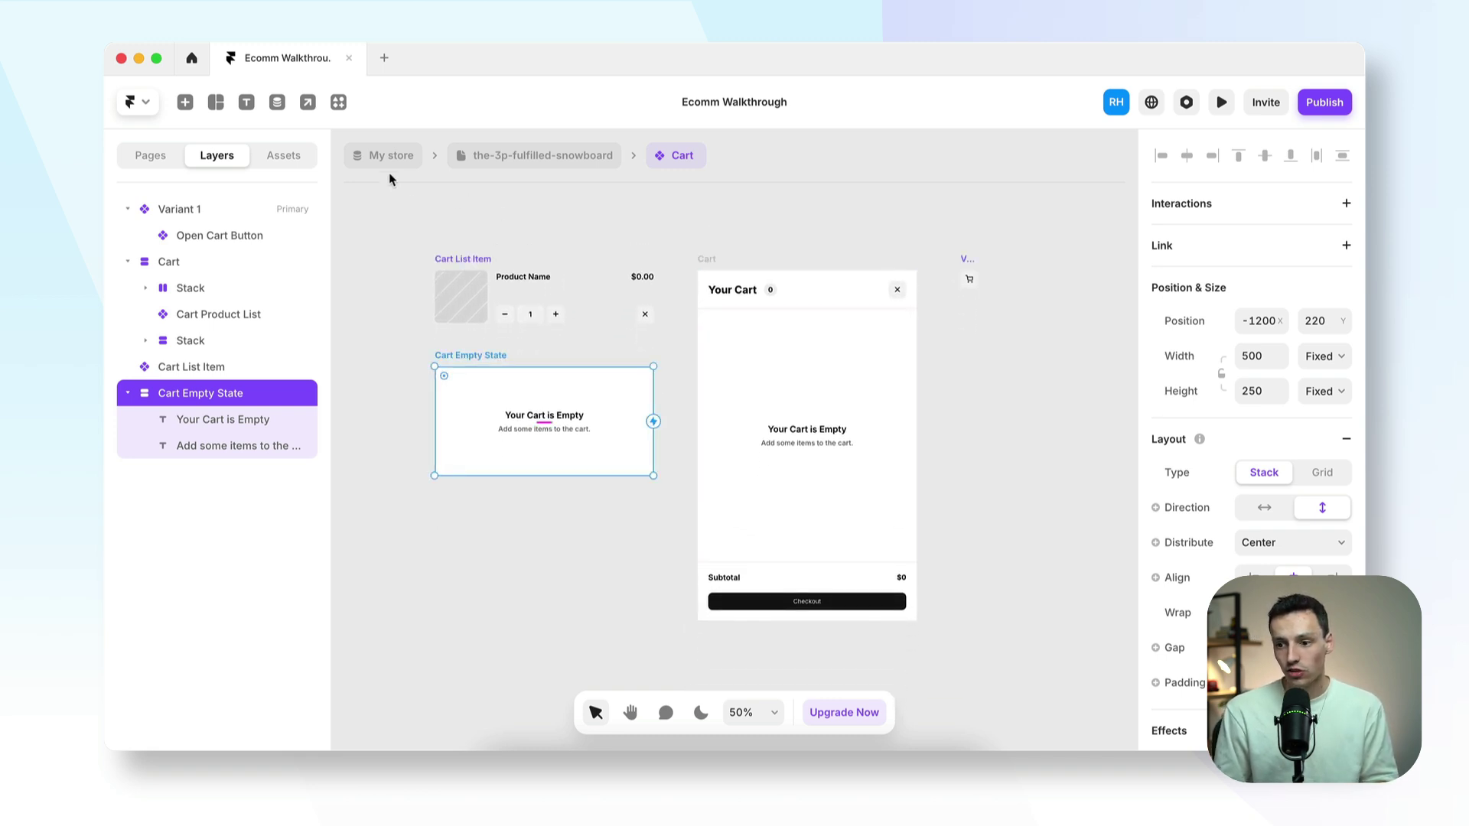
Add a My store collection list to the Cart component's canvas, below the Cart Empty State frame
click(186, 104)
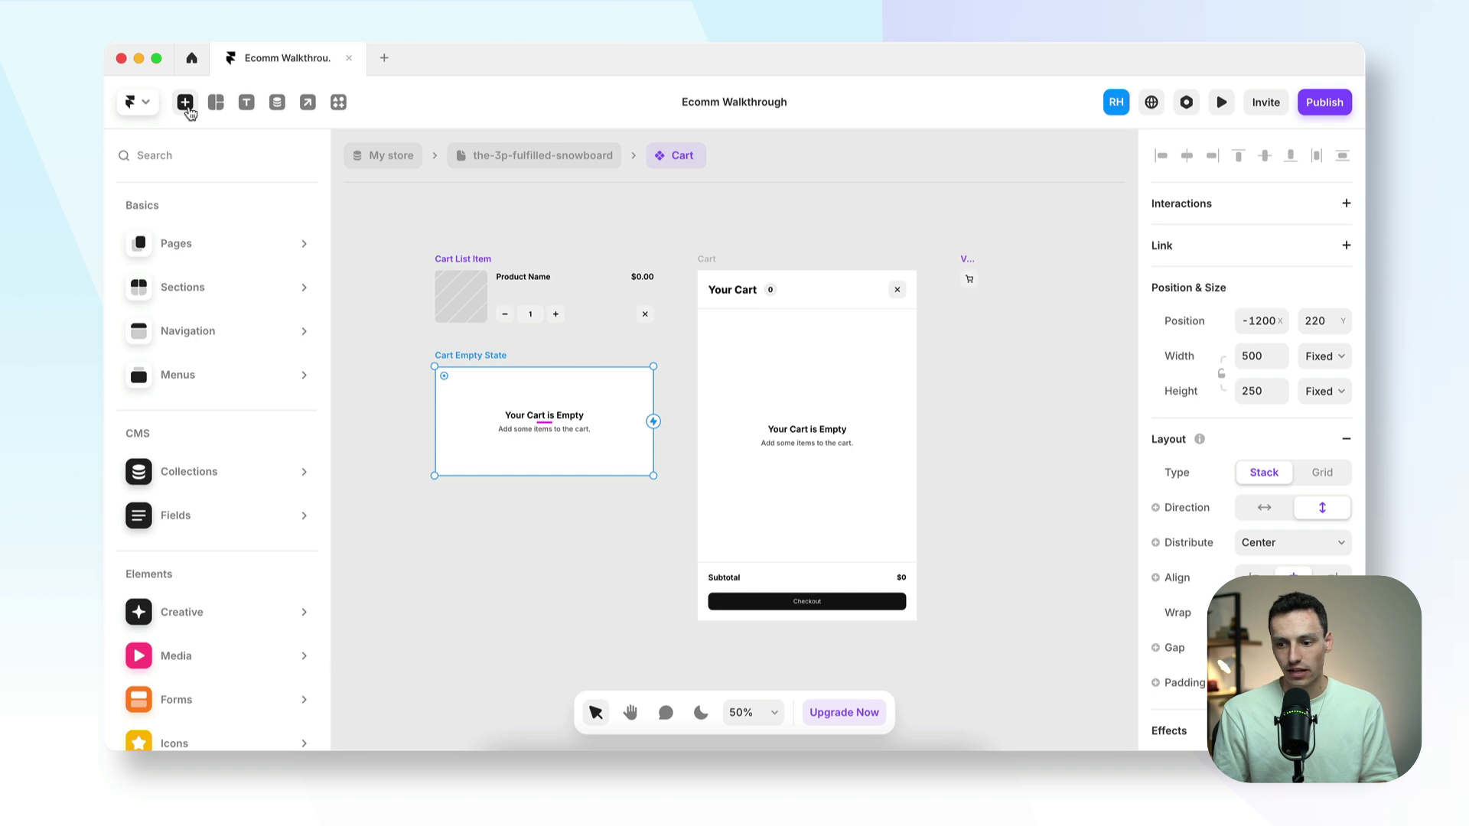
mouse_move(230, 473)
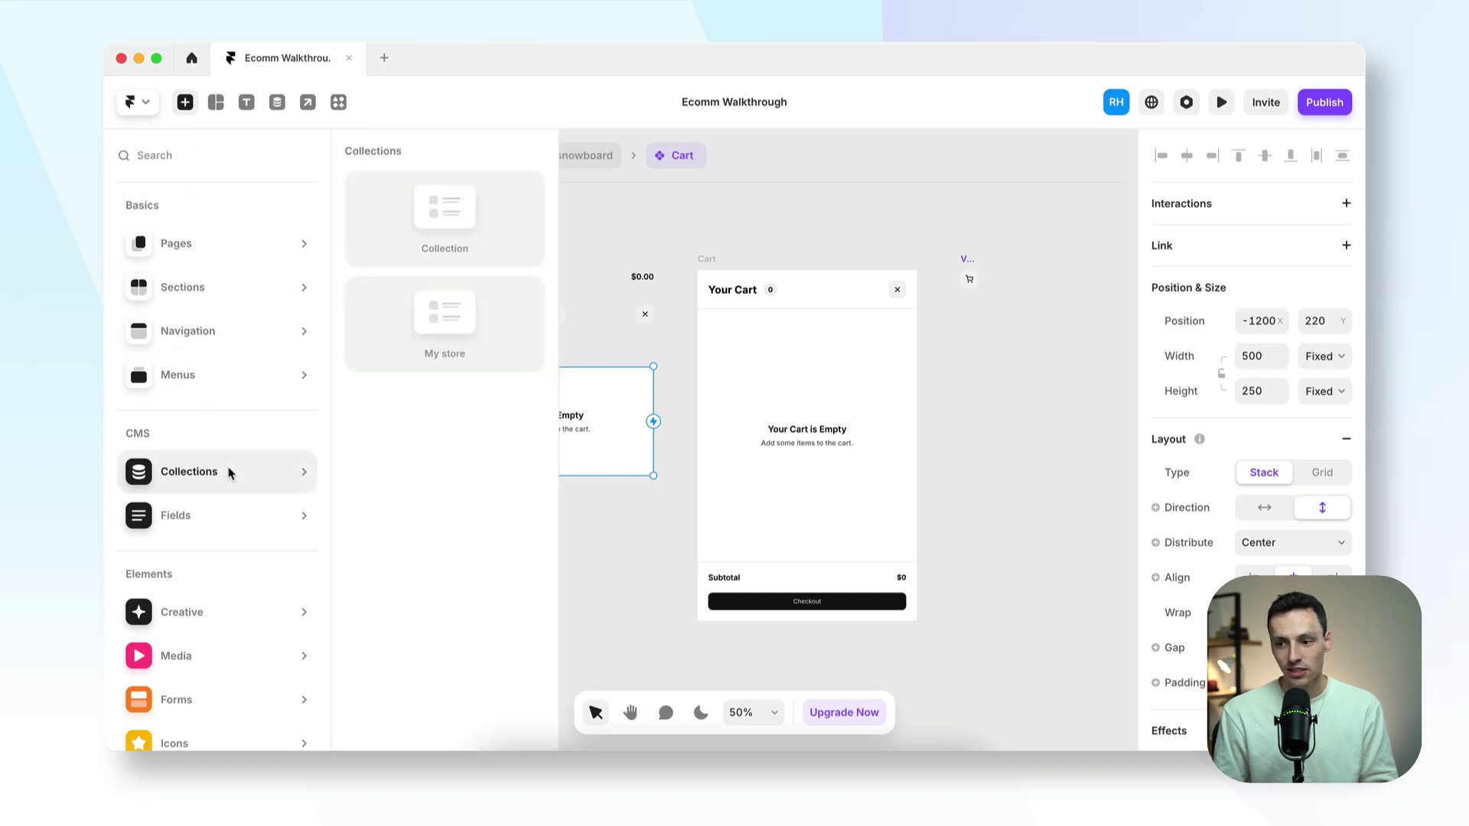
drag(400, 315, 479, 554)
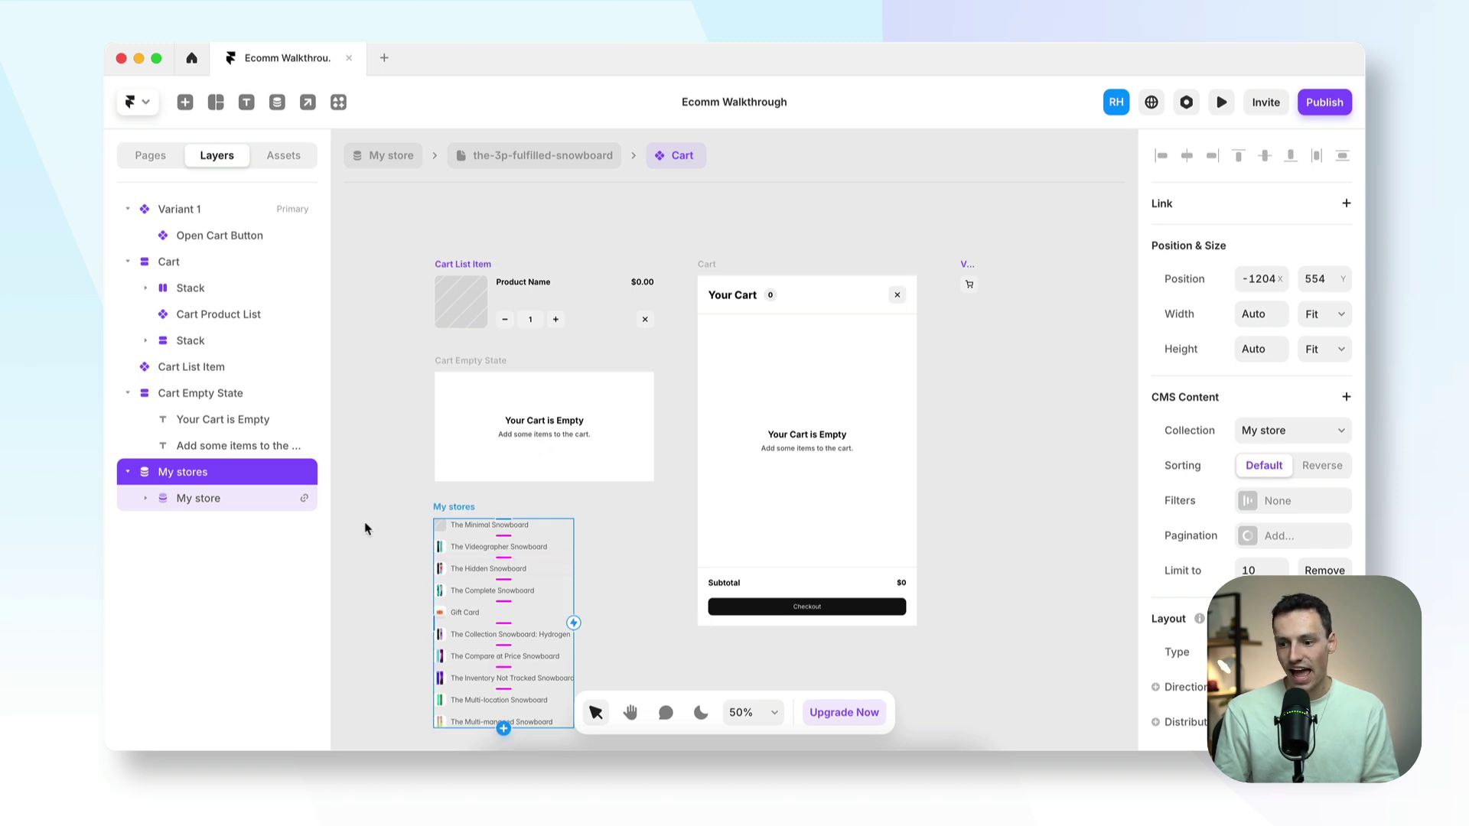
Set the Cart Product List's collection to My stores
click(871, 421)
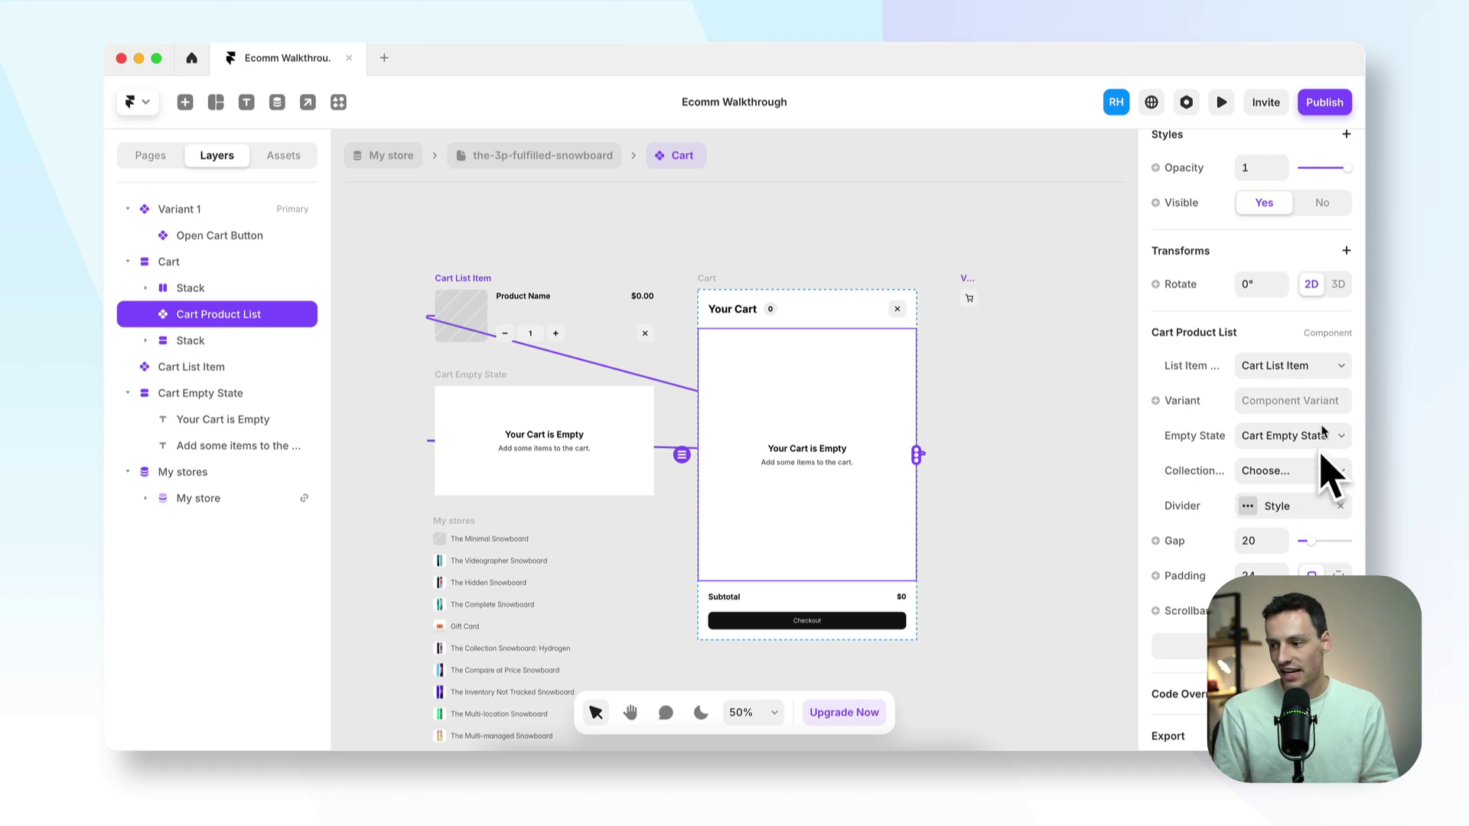
click(1274, 469)
click(1274, 497)
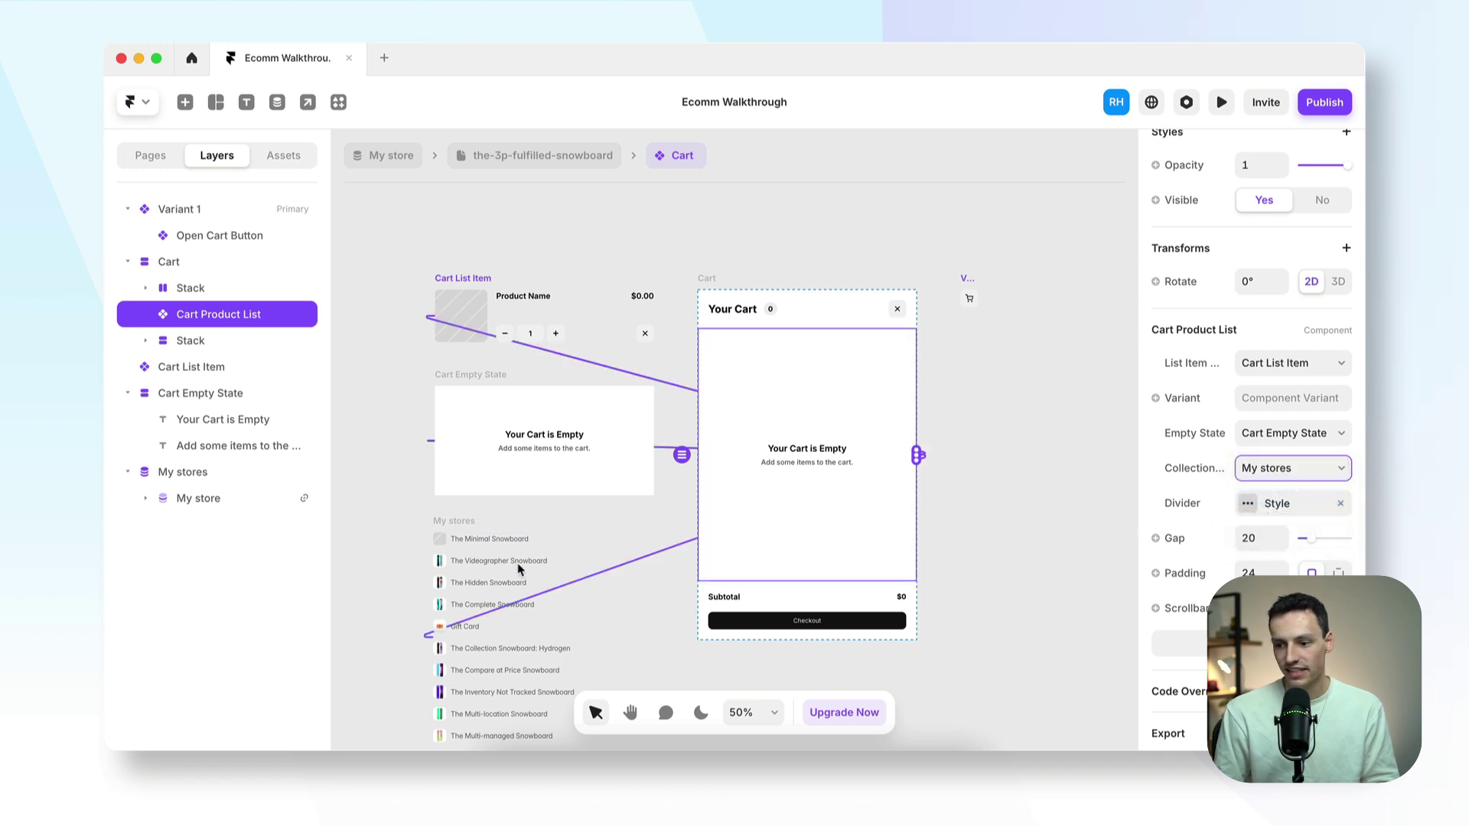
scroll(505, 591, down, 2)
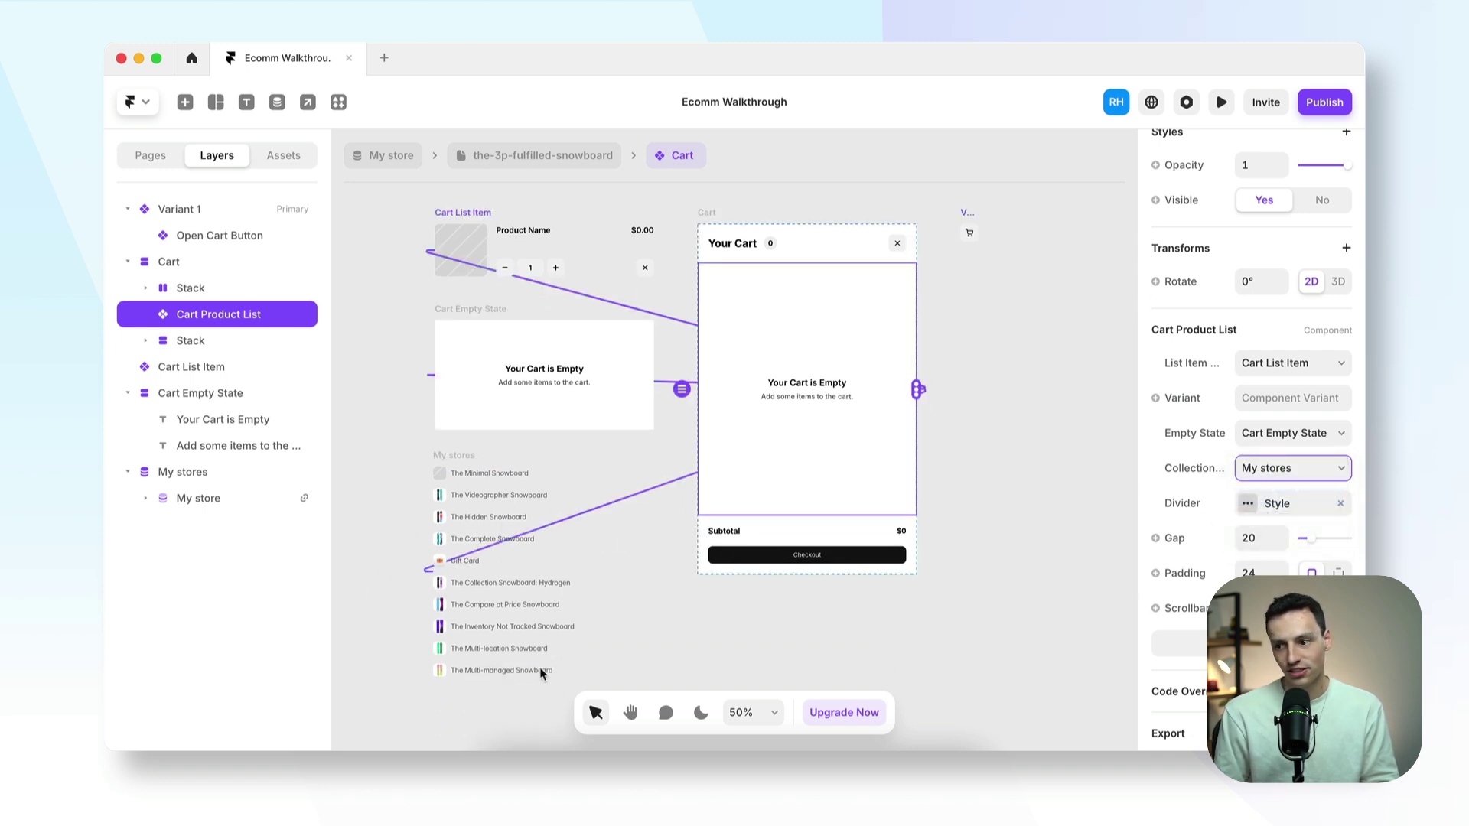
Return to the product page, publish the site, and test adding two 3p Fulfilled Snowboards to the cart and checking out
click(572, 156)
click(1322, 105)
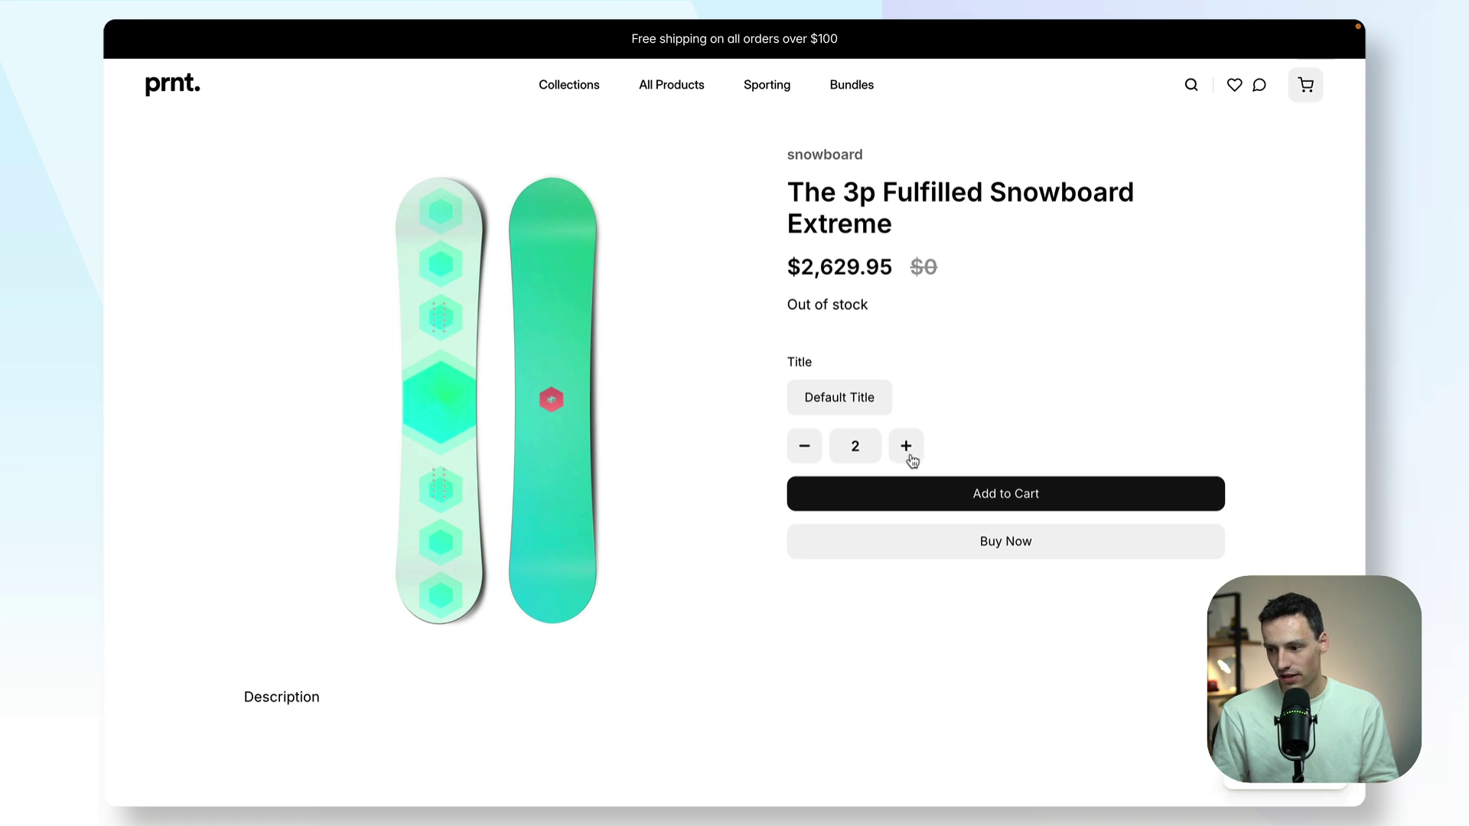
click(922, 490)
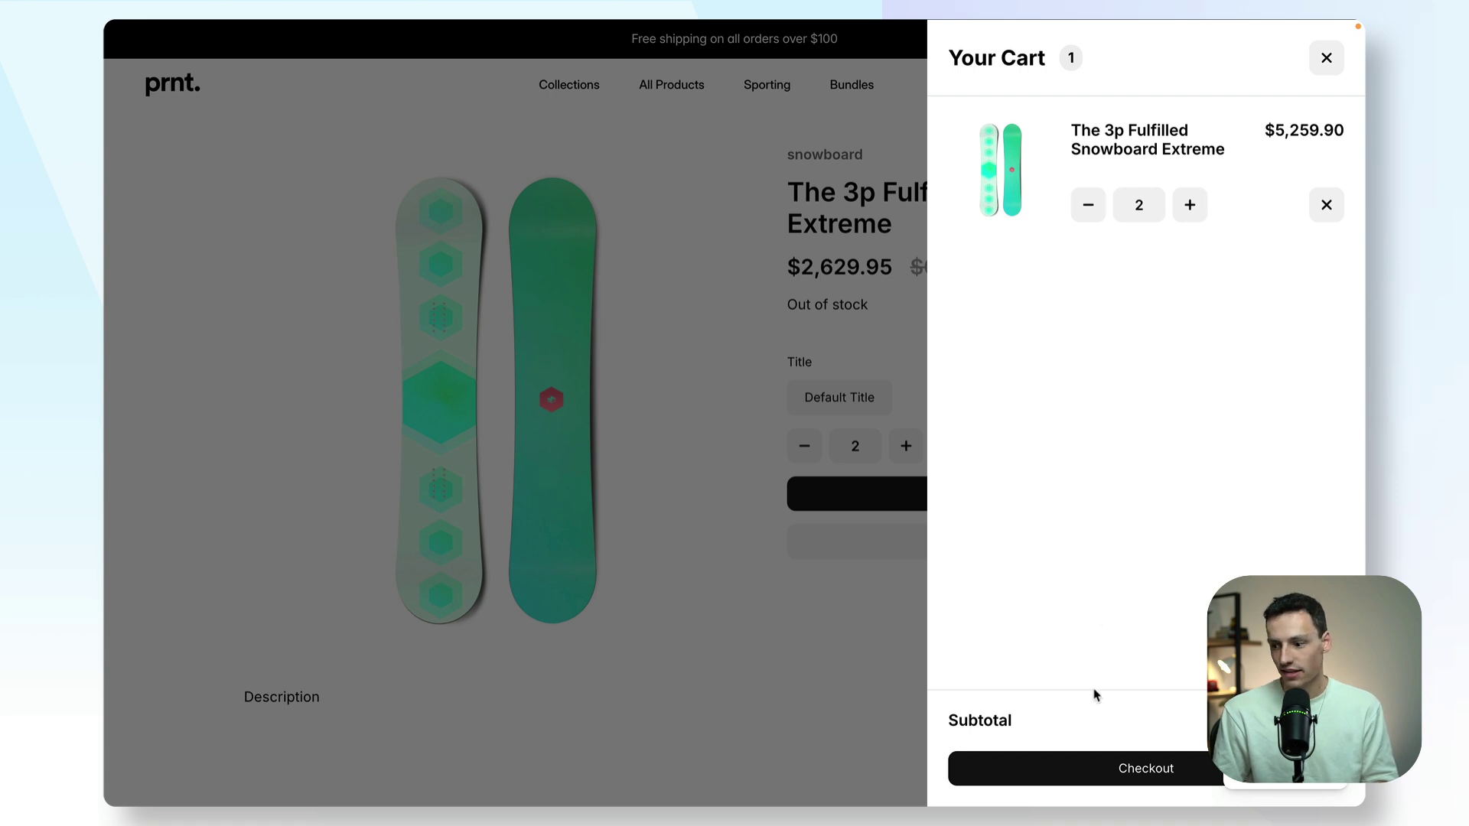
click(1095, 765)
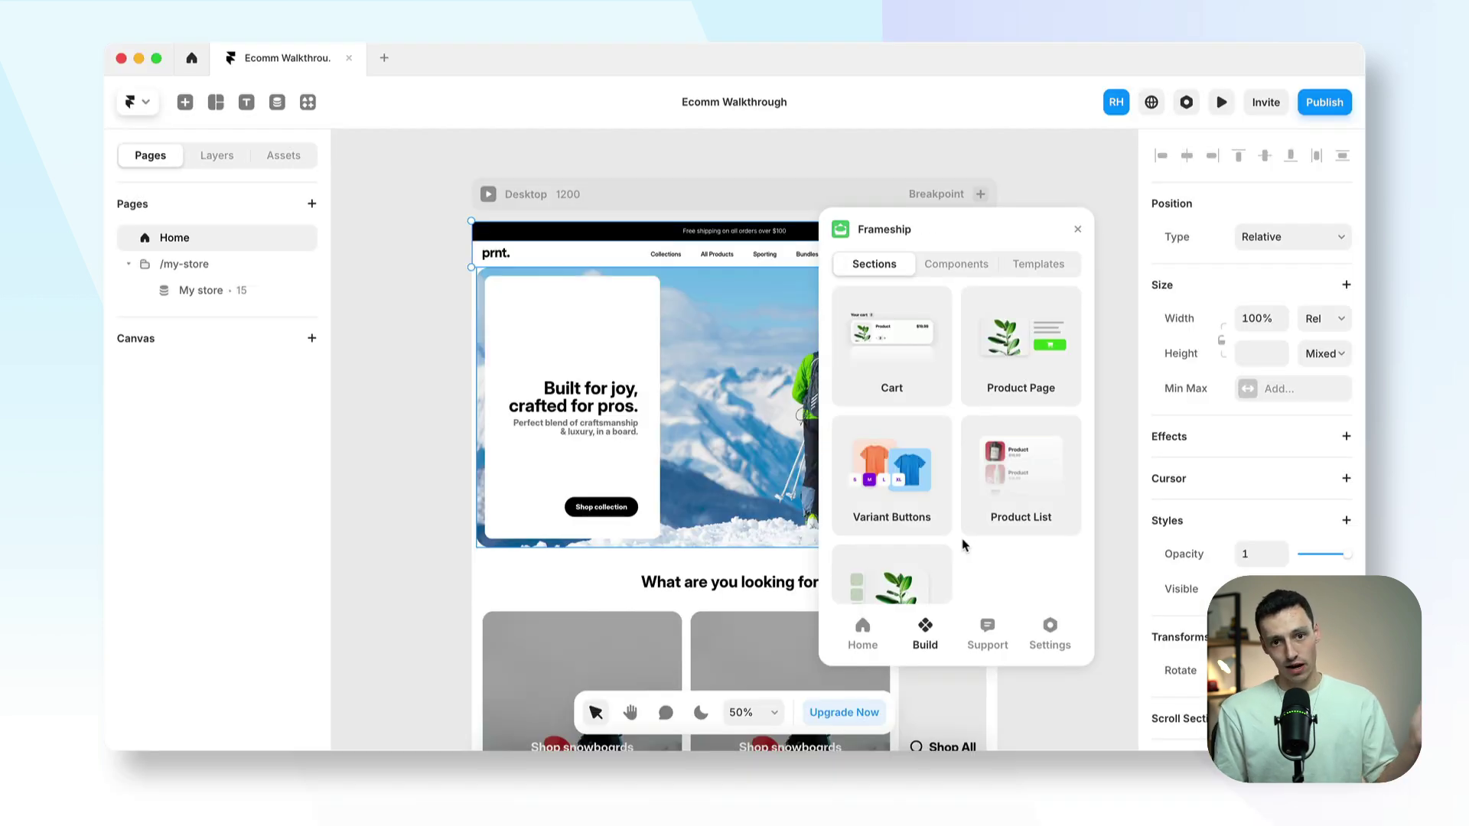
Look through Frameship's available sections and the components for product pages
scroll(903, 514, down, 2)
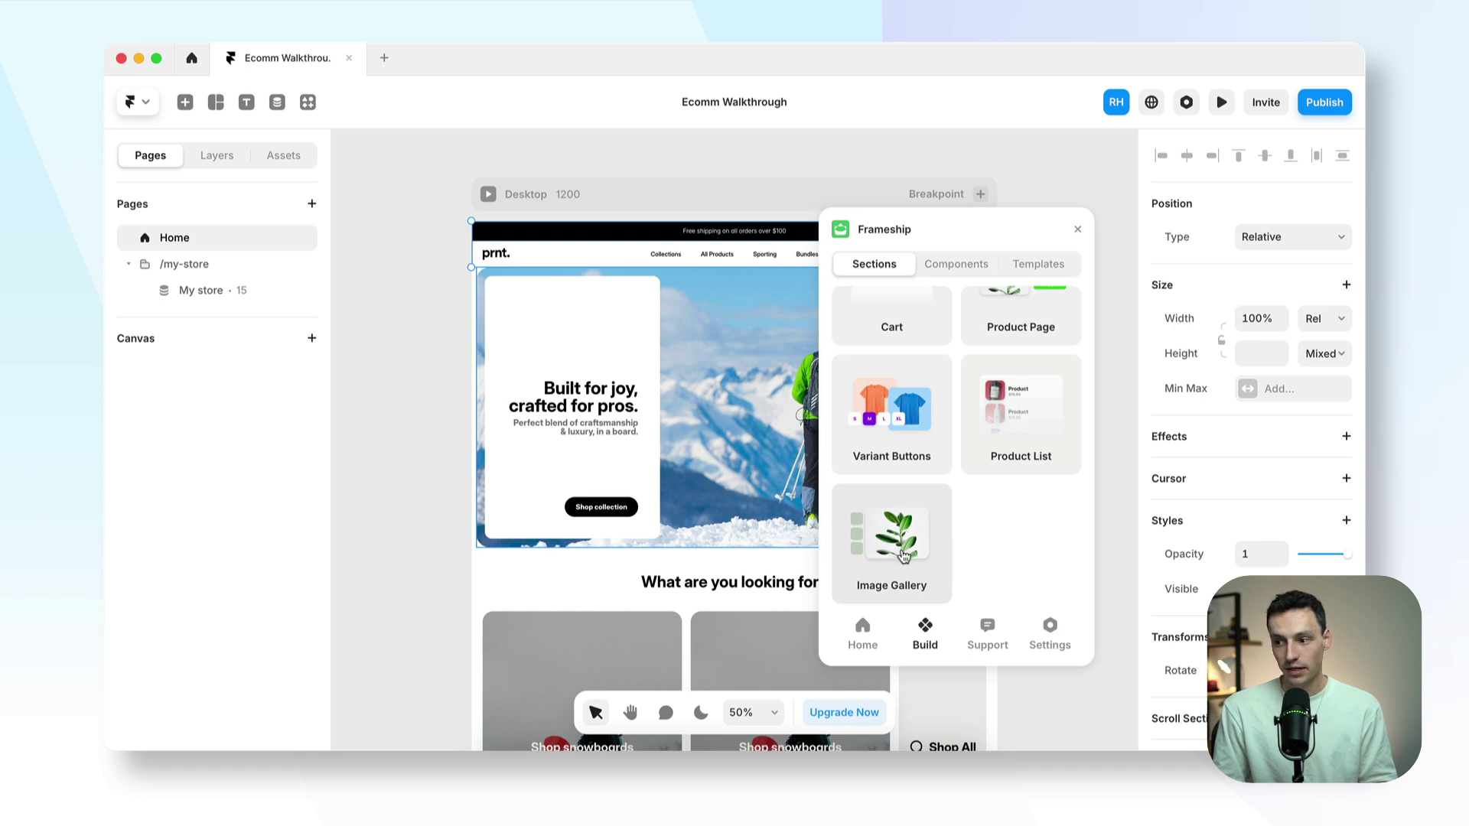
click(963, 268)
scroll(986, 397, down, 8)
scroll(986, 406, down, 5)
scroll(985, 406, down, 2)
scroll(991, 393, up, 15)
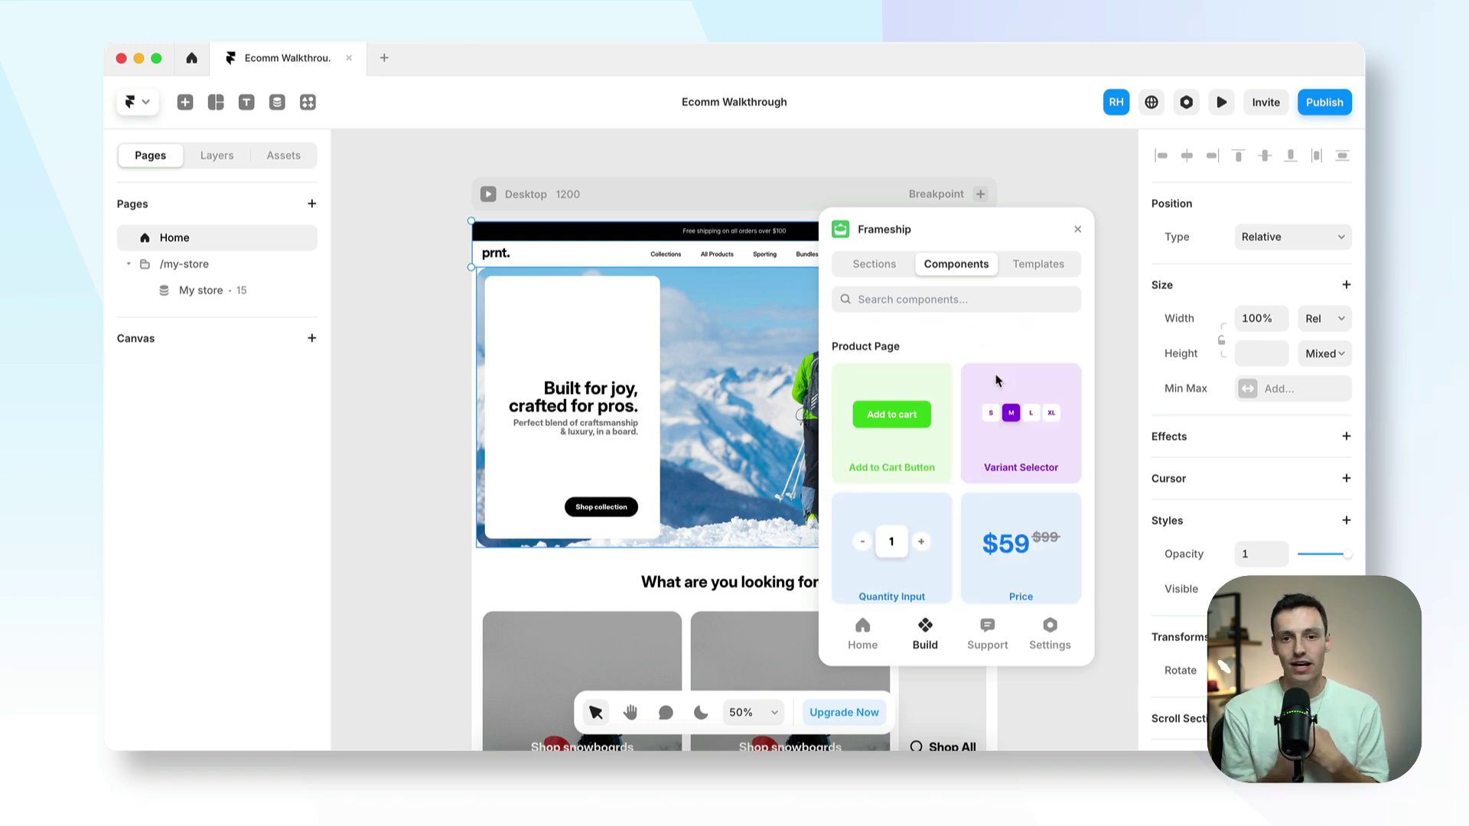
scroll(996, 382, down, 5)
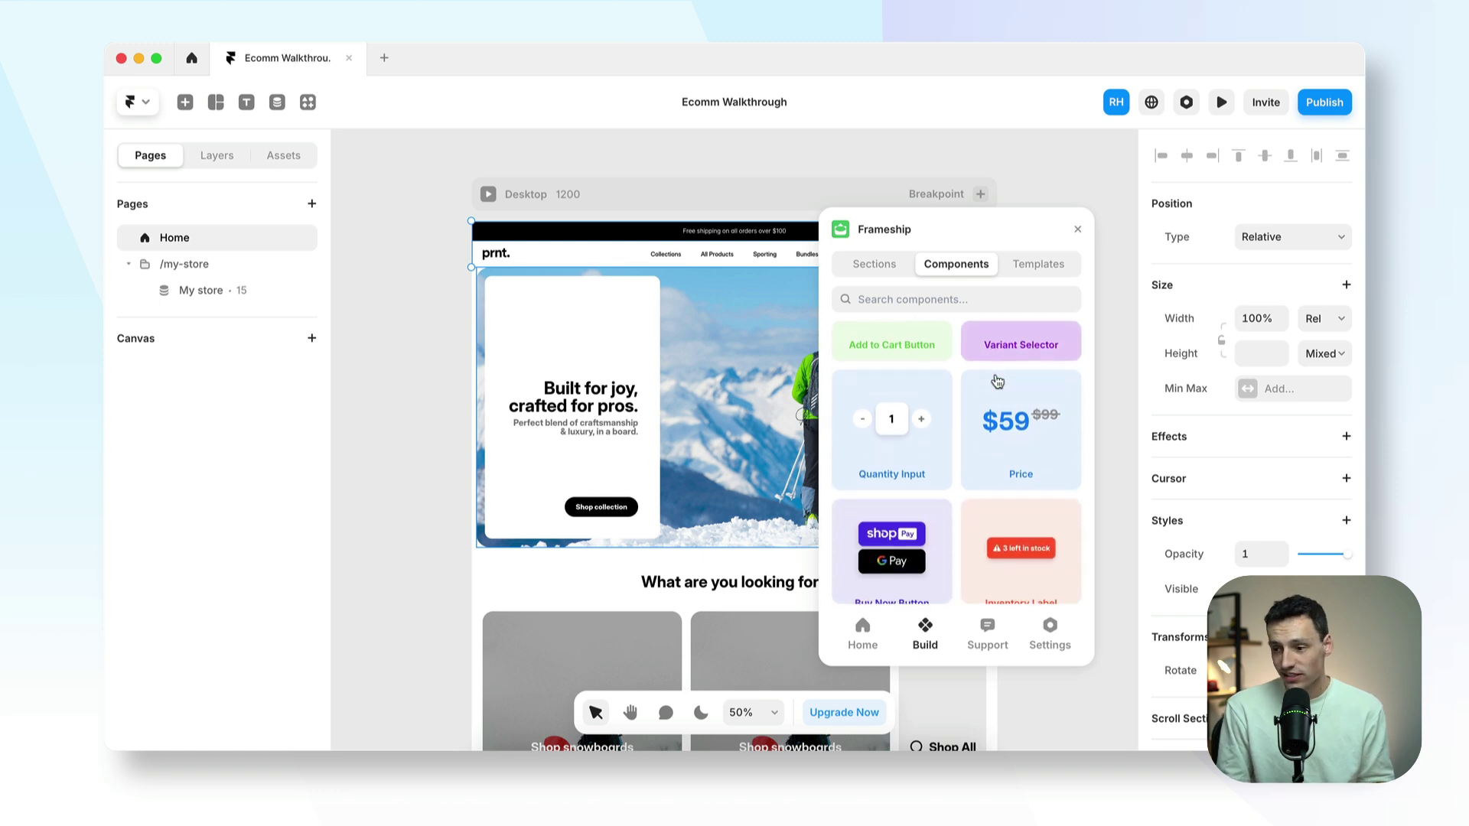